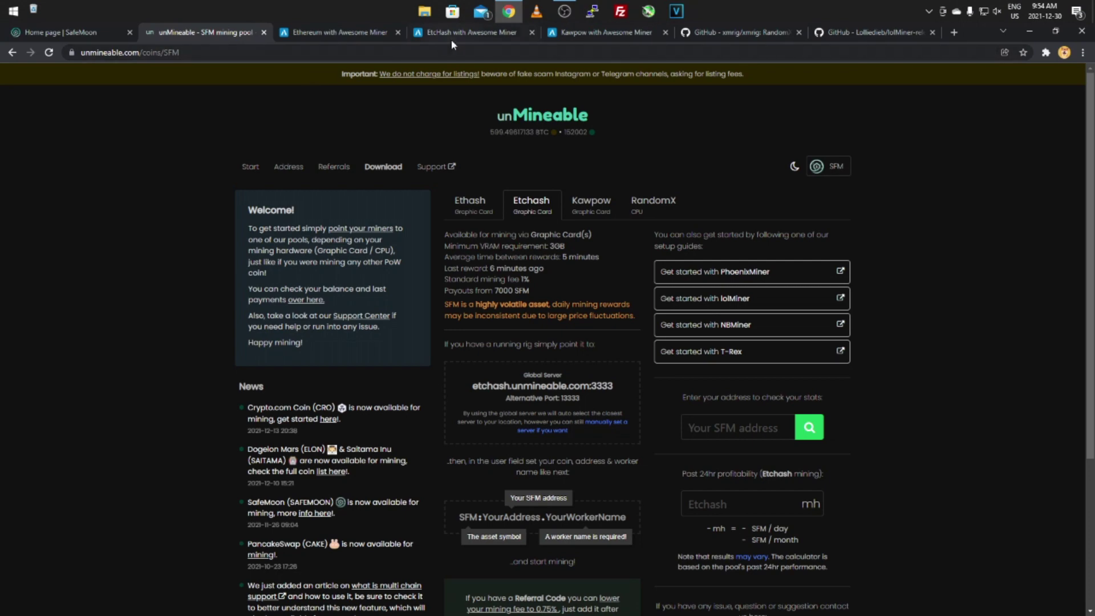
Check the EtcHash mining software list on Awesome Miner for the devices lolMiner supports
{"action": "left_click", "coordinate": [452, 36]}
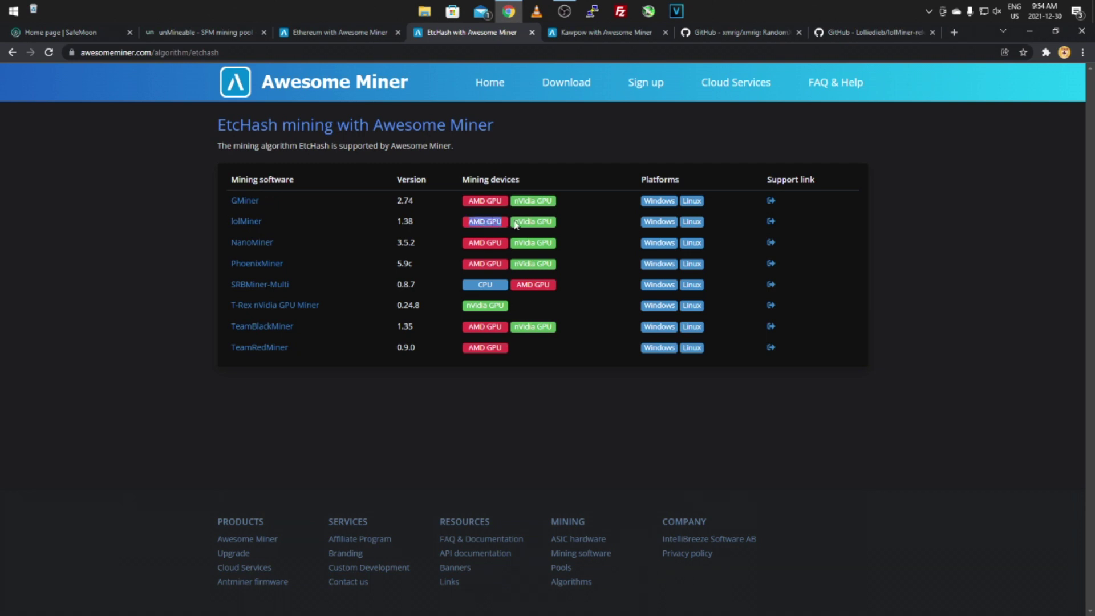
{"action": "left_click_drag", "start_coordinate": [515, 222], "coordinate": [570, 225]}
{"action": "left_click", "coordinate": [207, 232]}
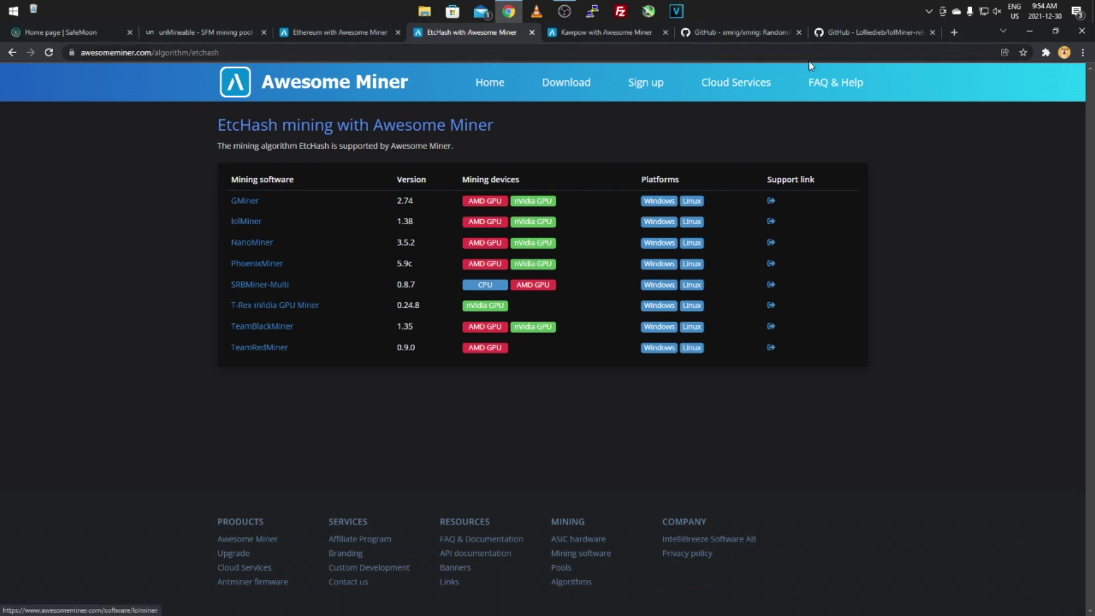
Download lolMiner_v1.38_Win64.zip from the releases of the lolMiner GitHub repository
{"action": "left_click", "coordinate": [839, 34]}
{"action": "scroll", "coordinate": [486, 180], "scroll_direction": "up", "scroll_amount": 6}
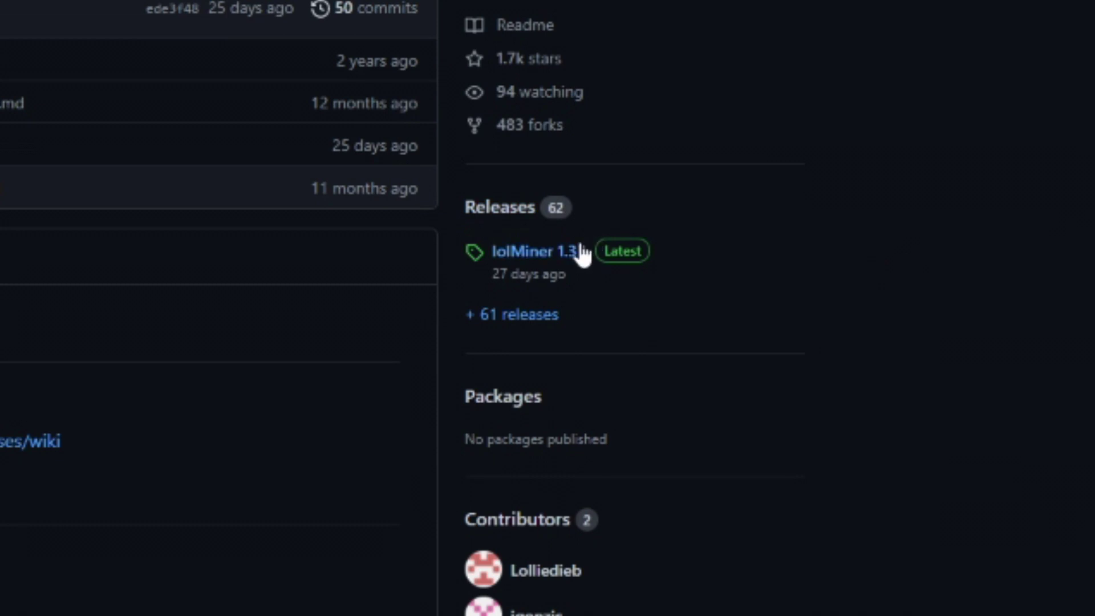
{"action": "left_click", "coordinate": [507, 316]}
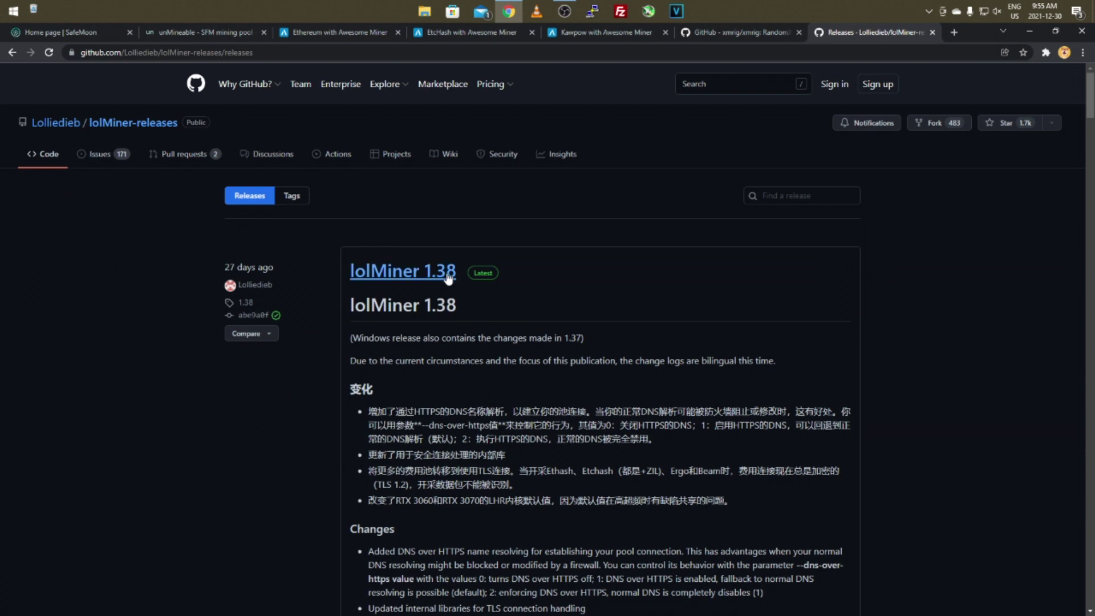
{"action": "scroll", "coordinate": [335, 296], "scroll_direction": "down", "scroll_amount": 8}
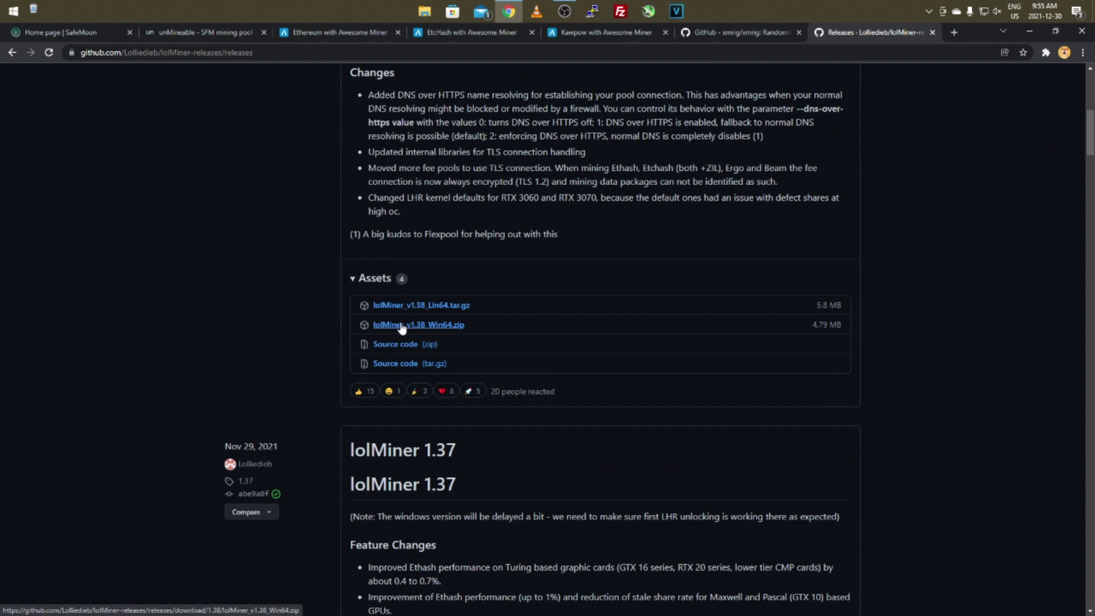
{"action": "left_click", "coordinate": [420, 325]}
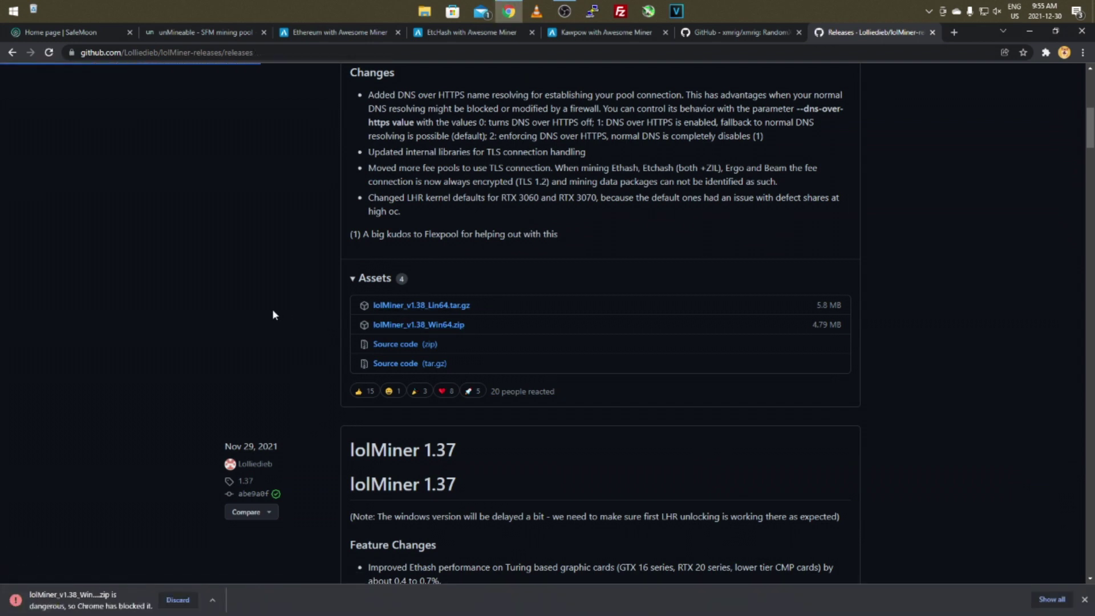
Keep the blocked lolMiner_v1.38_Win64.zip download anyway and close the browser's downloads page
{"action": "left_click", "coordinate": [1051, 598]}
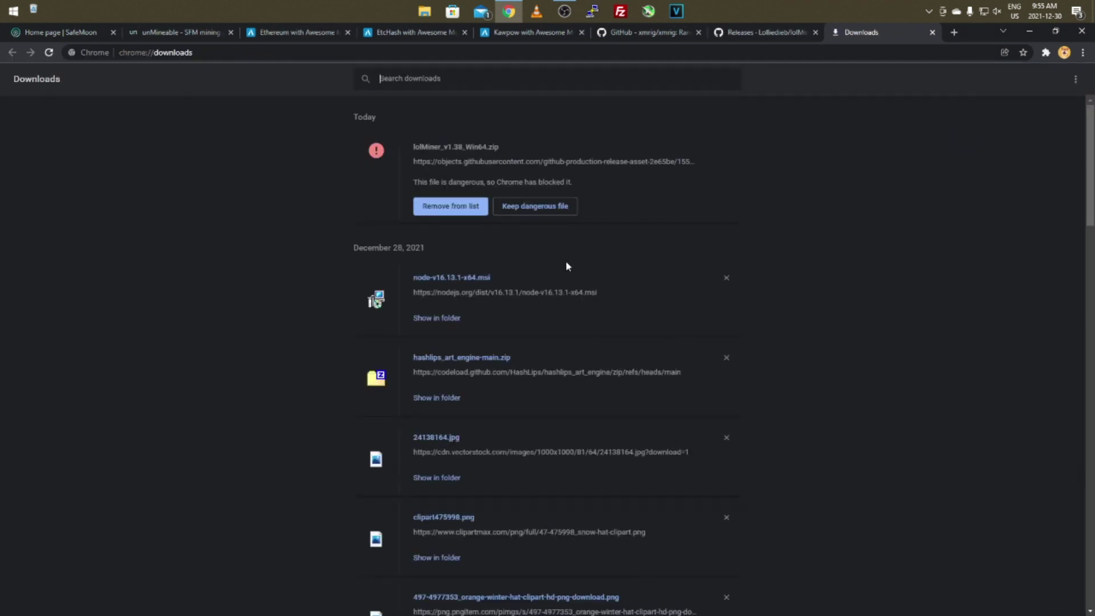
{"action": "left_click", "coordinate": [513, 208]}
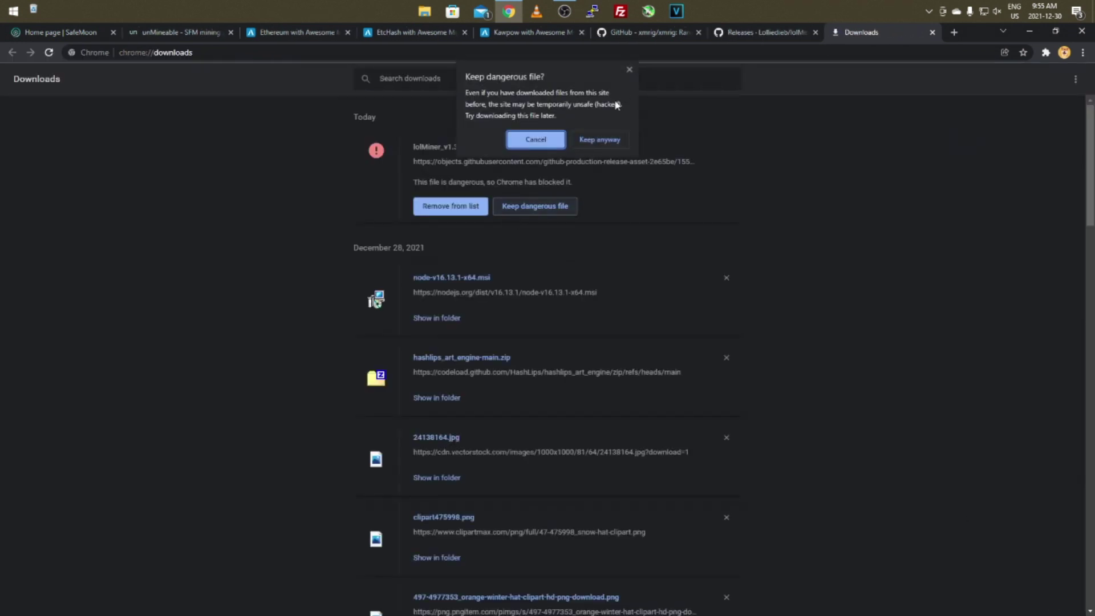
{"action": "left_click", "coordinate": [604, 140]}
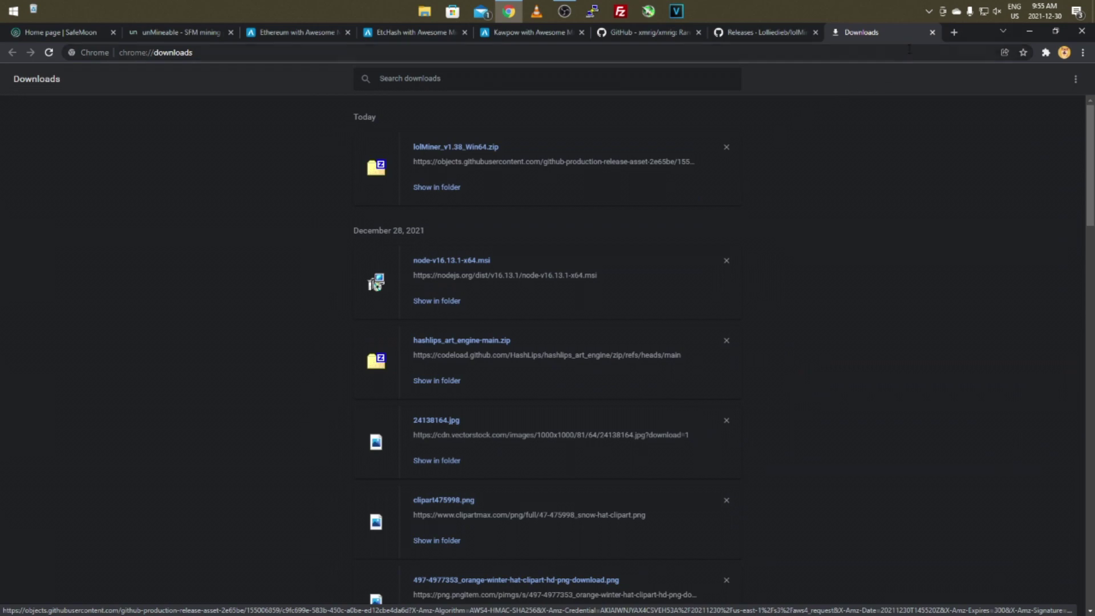
{"action": "left_click", "coordinate": [933, 32]}
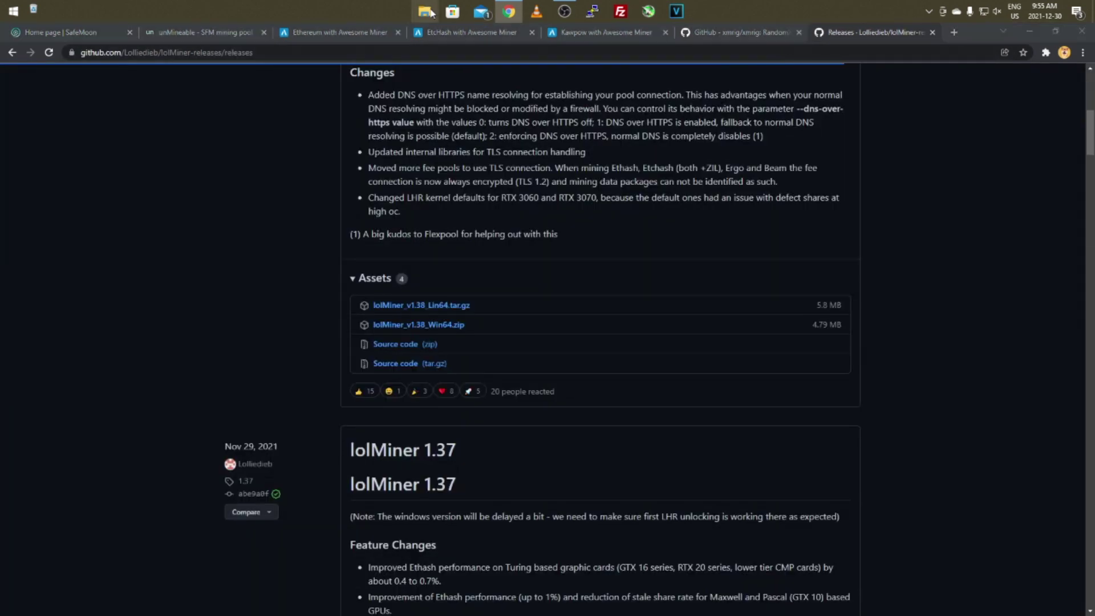
Extract lolMiner_v1.38_Win64.zip in the Downloads folder with 7-Zip into a subfolder named lolMiner_v1.38_Win64
{"action": "left_click", "coordinate": [427, 12]}
{"action": "left_click", "coordinate": [376, 221]}
{"action": "left_click", "coordinate": [382, 209]}
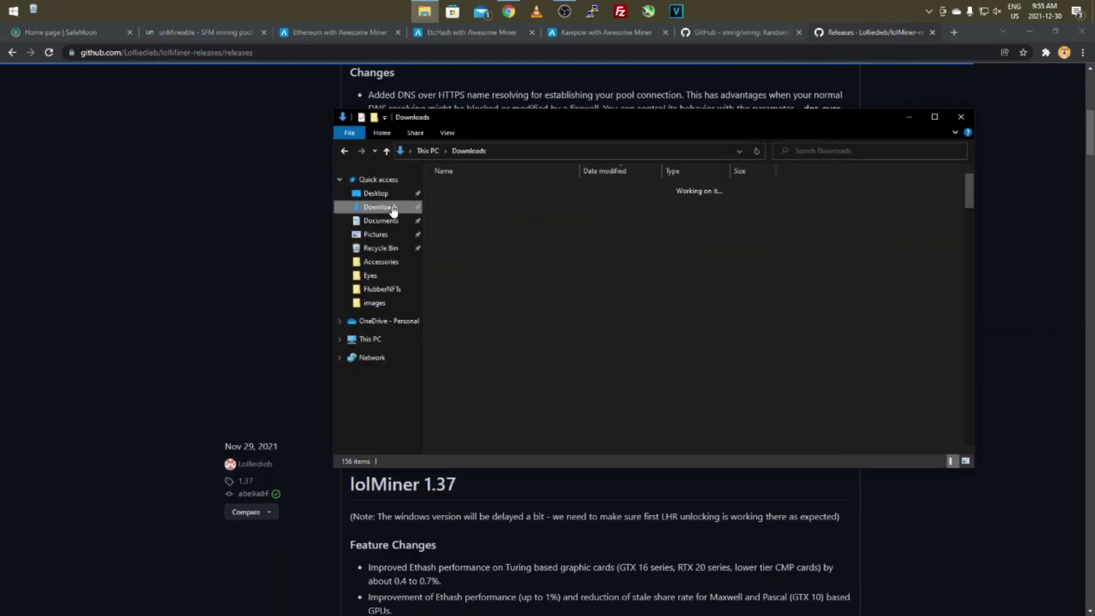
{"action": "right_click", "coordinate": [464, 199]}
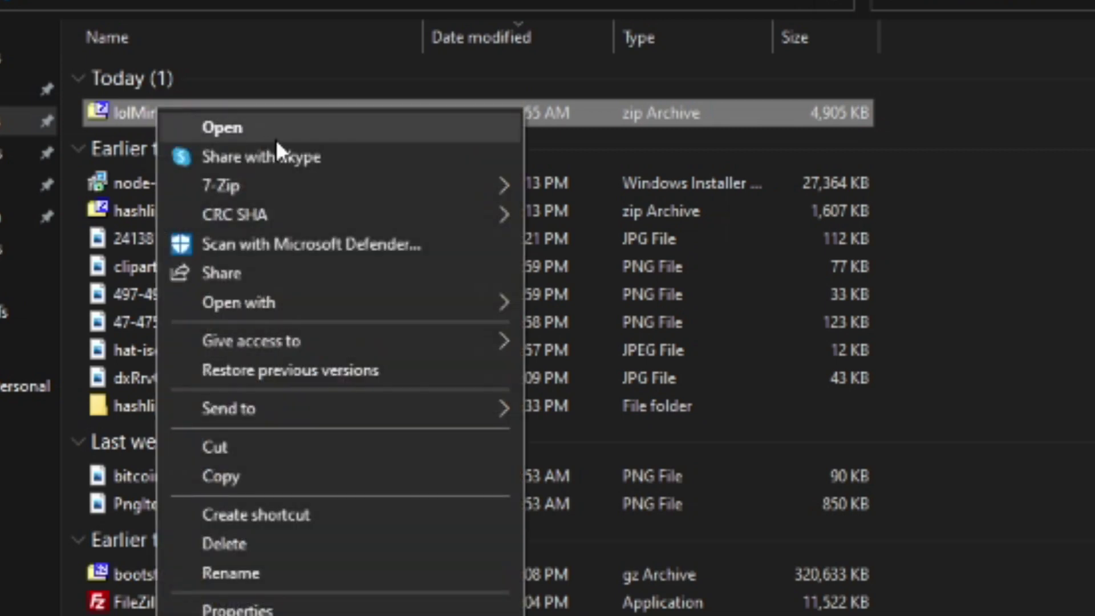
{"action": "mouse_move", "coordinate": [422, 194]}
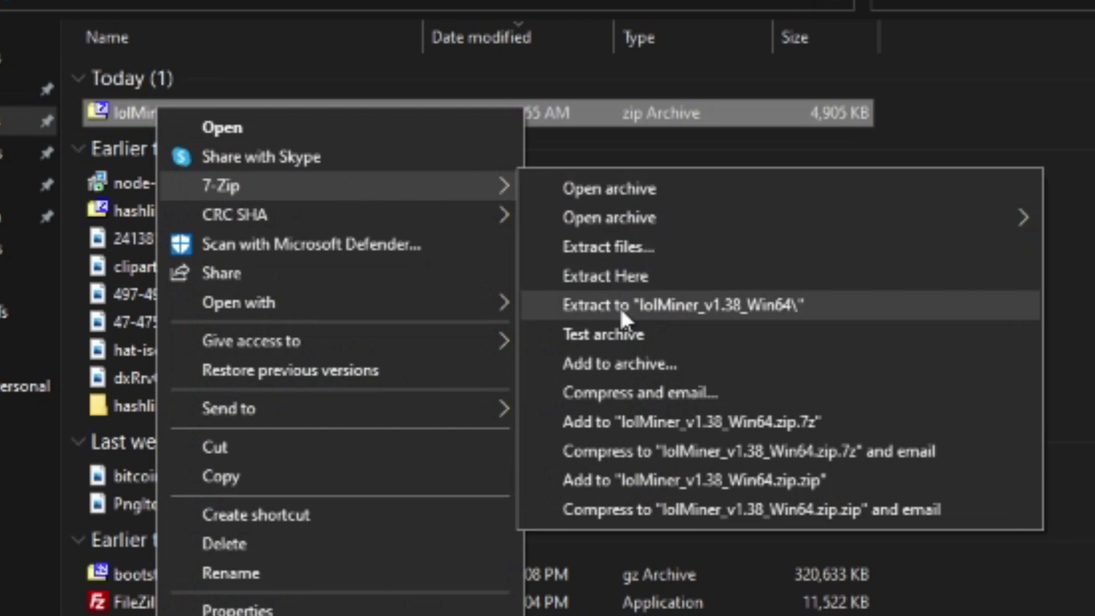
{"action": "left_click", "coordinate": [700, 305]}
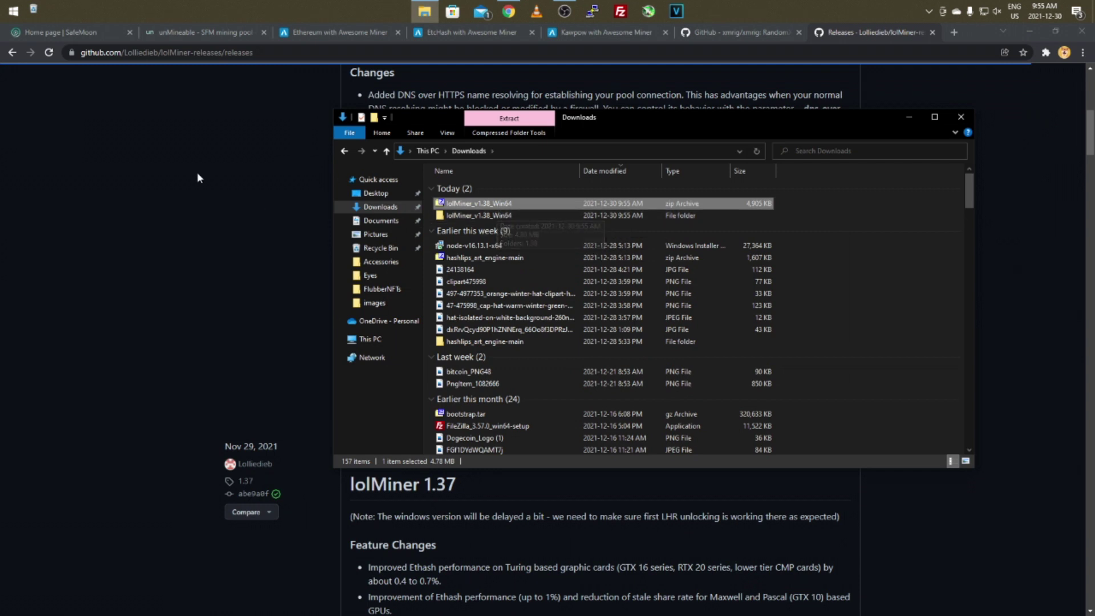
Switch to Windows Settings and open the Microsoft Defender Antivirus exclusions in the virus and threat protection settings
{"action": "left_click", "coordinate": [14, 11]}
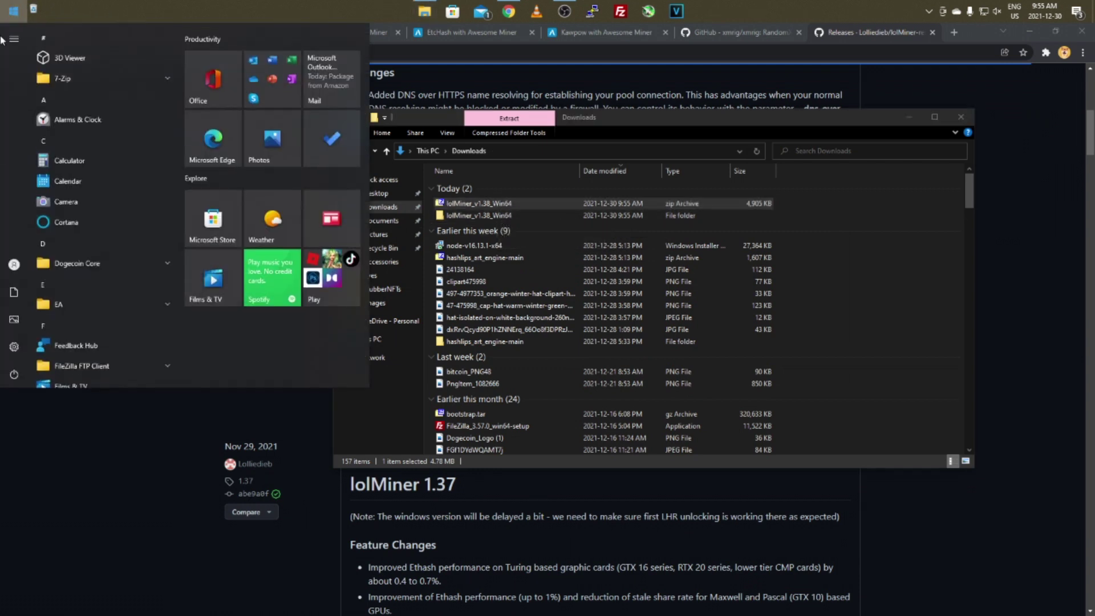
{"action": "left_click", "coordinate": [8, 347]}
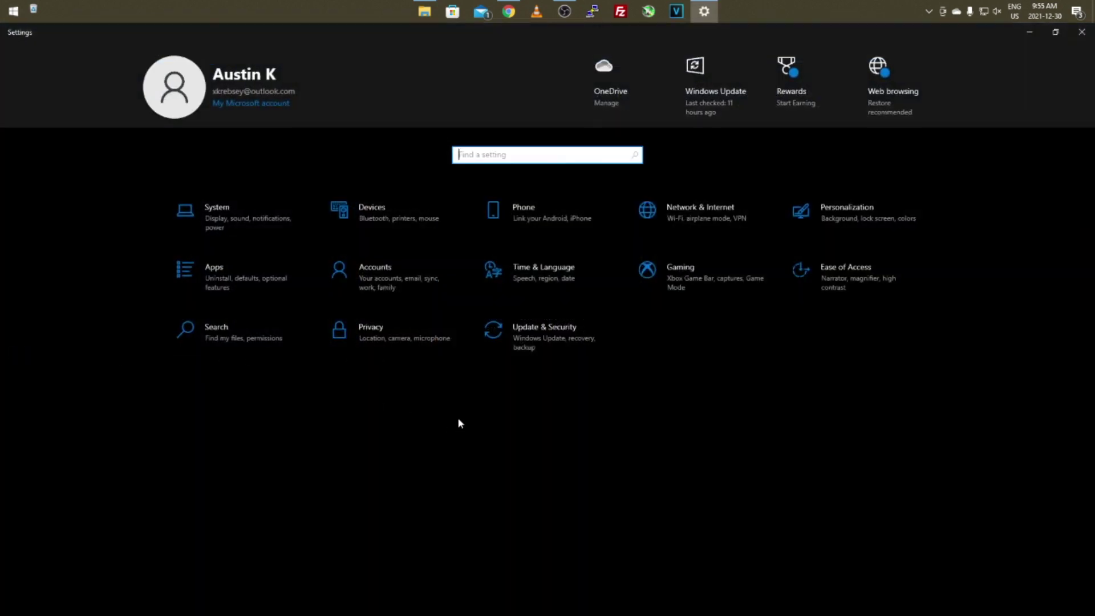
{"action": "left_click", "coordinate": [527, 349]}
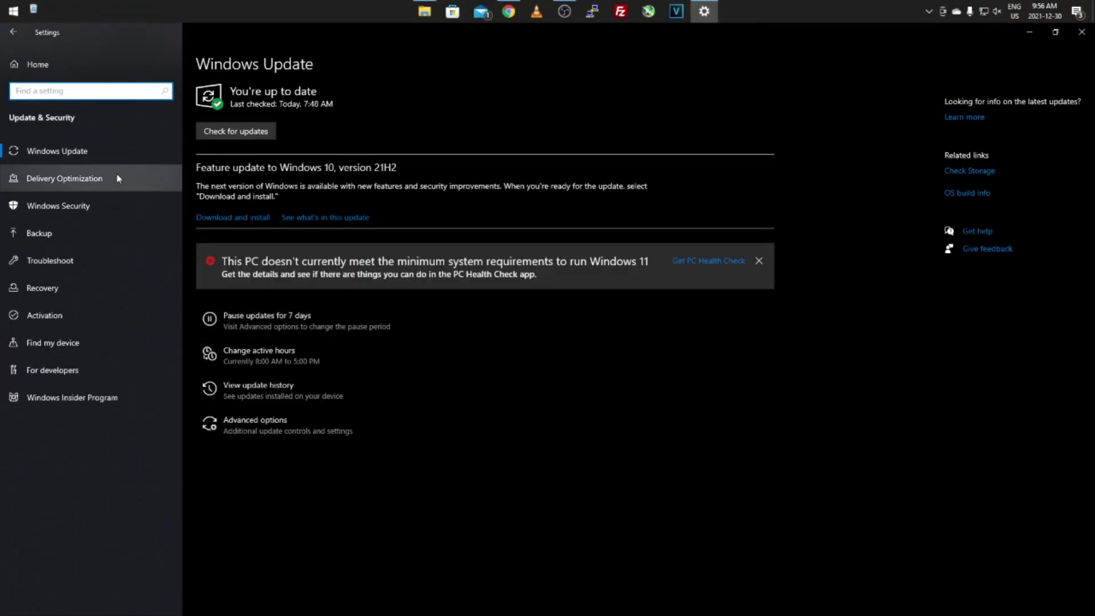
{"action": "left_click", "coordinate": [53, 207]}
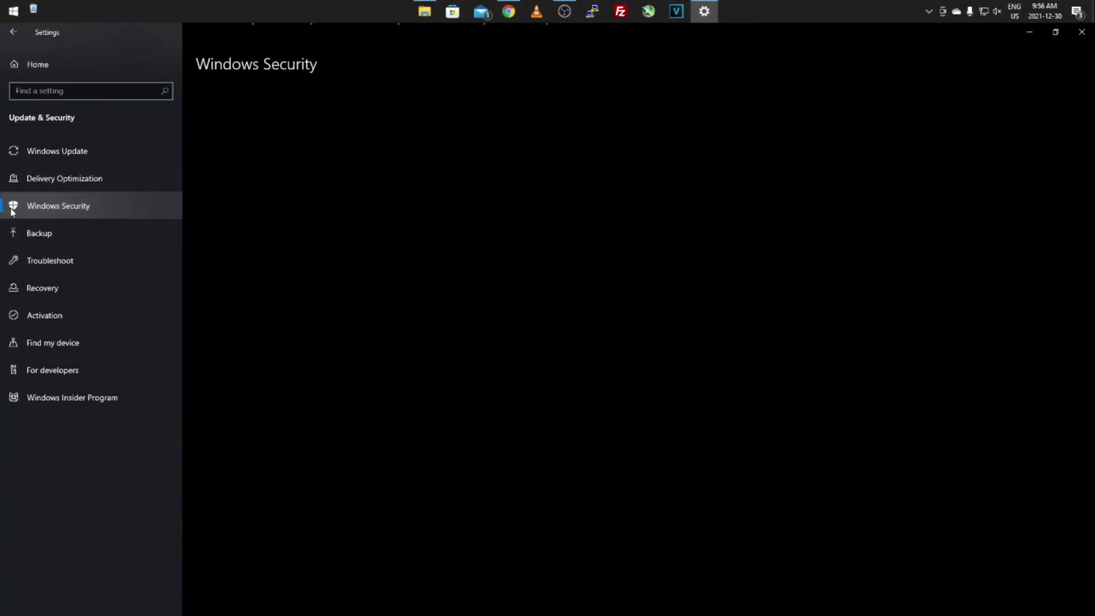
{"action": "left_click", "coordinate": [257, 186]}
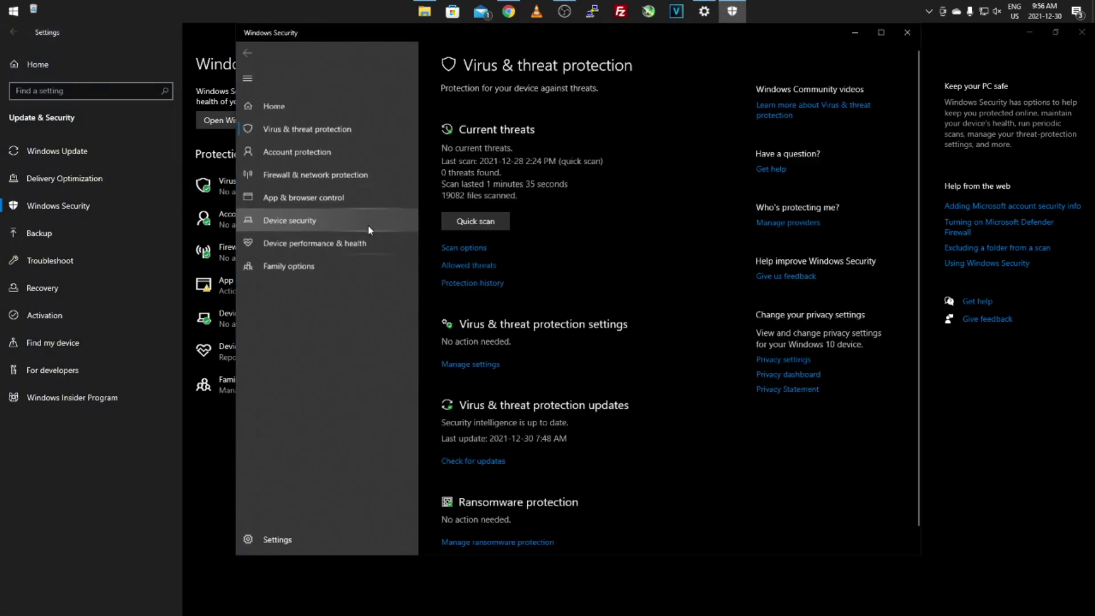
{"action": "left_click", "coordinate": [458, 365]}
{"action": "scroll", "coordinate": [459, 342], "scroll_direction": "down", "scroll_amount": 6}
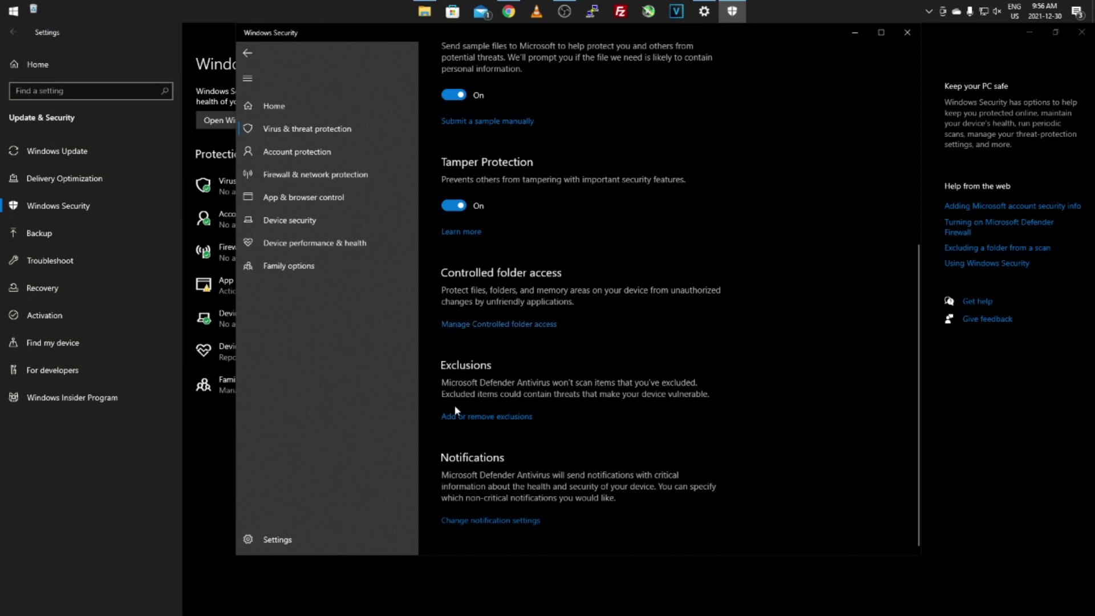
{"action": "left_click", "coordinate": [464, 418]}
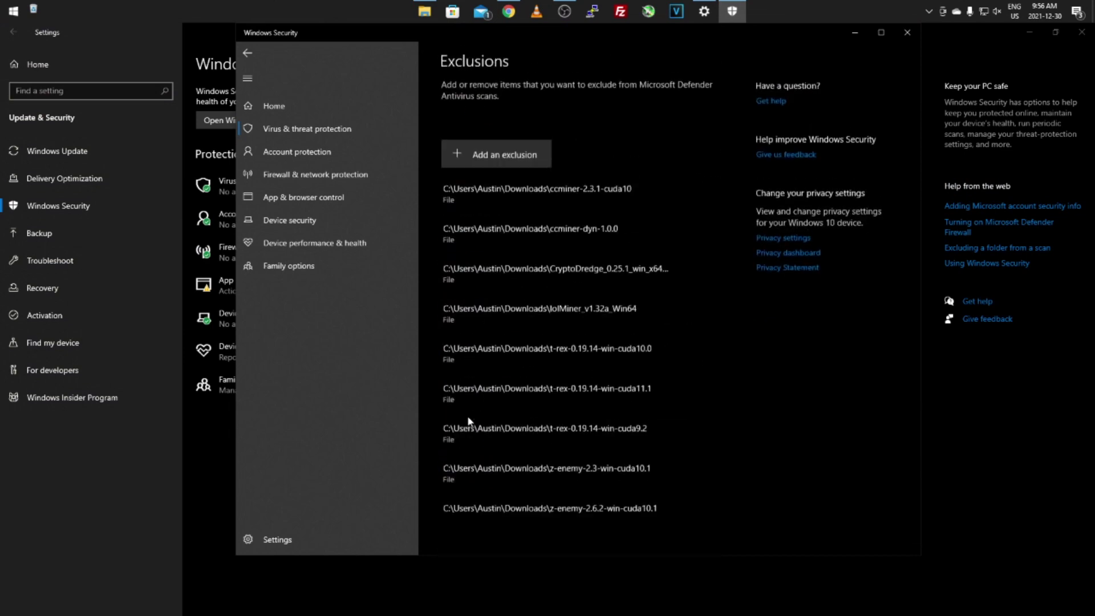
Add a folder exclusion for the 1.38 folder inside Downloads\lolMiner_v1.38_Win64
{"action": "left_click", "coordinate": [476, 157]}
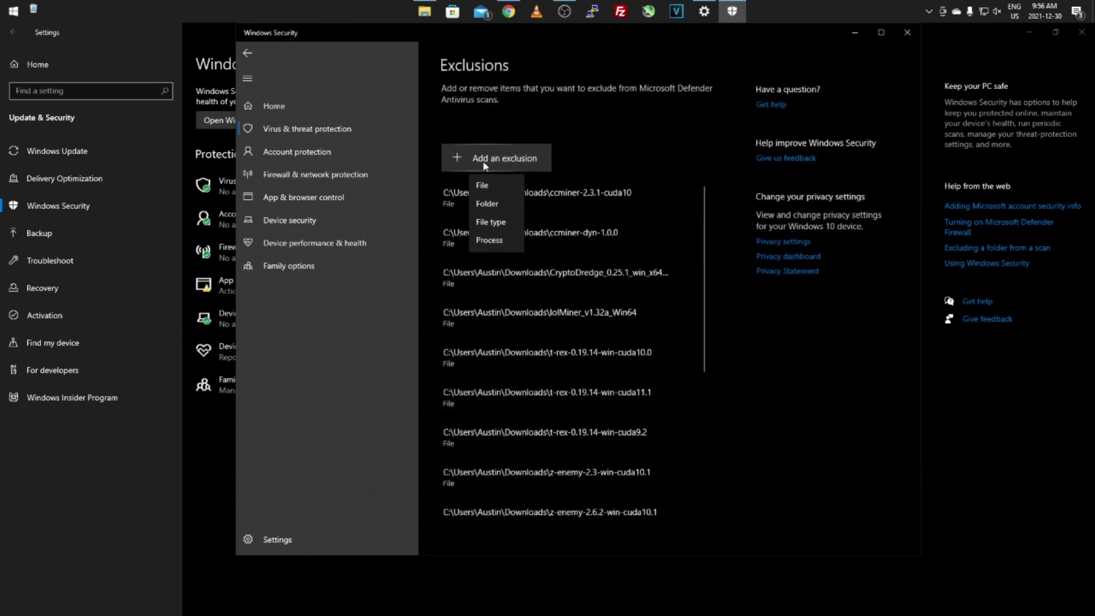
{"action": "left_click", "coordinate": [489, 206]}
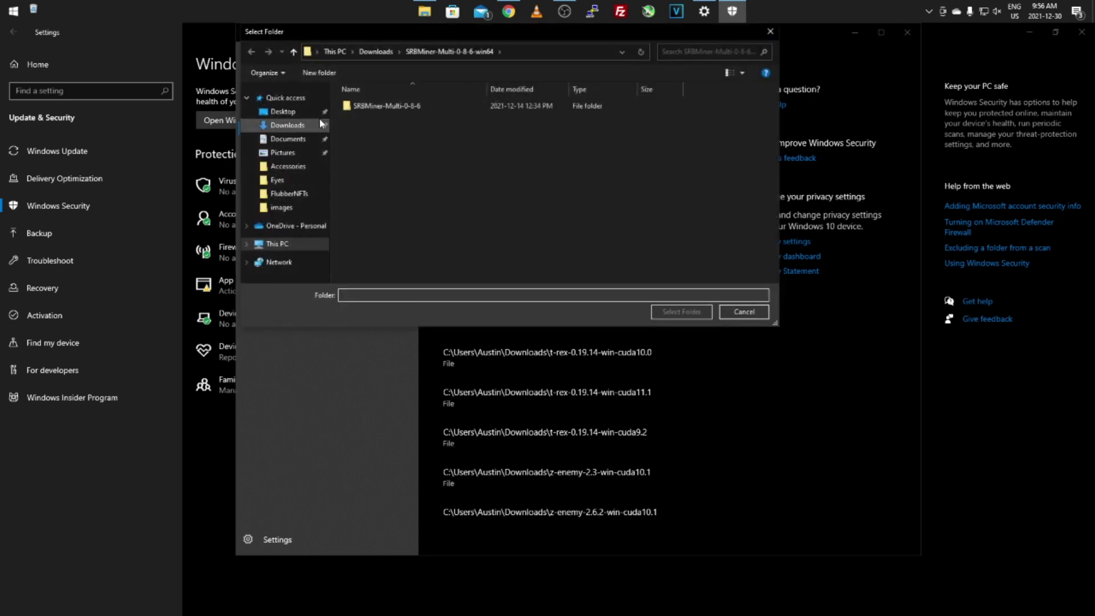
{"action": "left_click", "coordinate": [292, 129]}
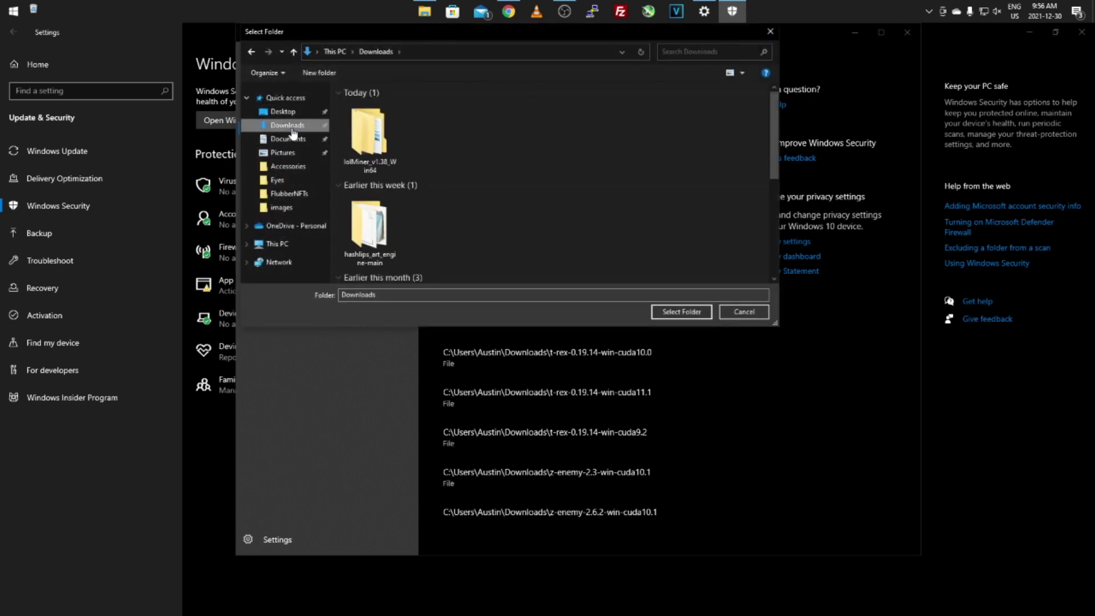
{"action": "double_click", "coordinate": [358, 132]}
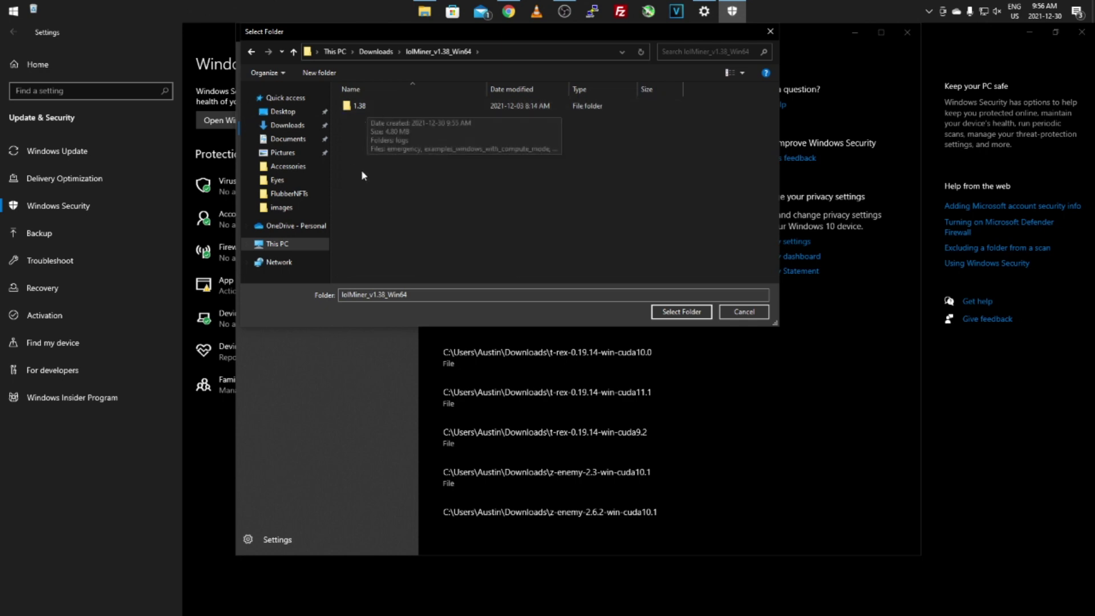
{"action": "left_click", "coordinate": [371, 109]}
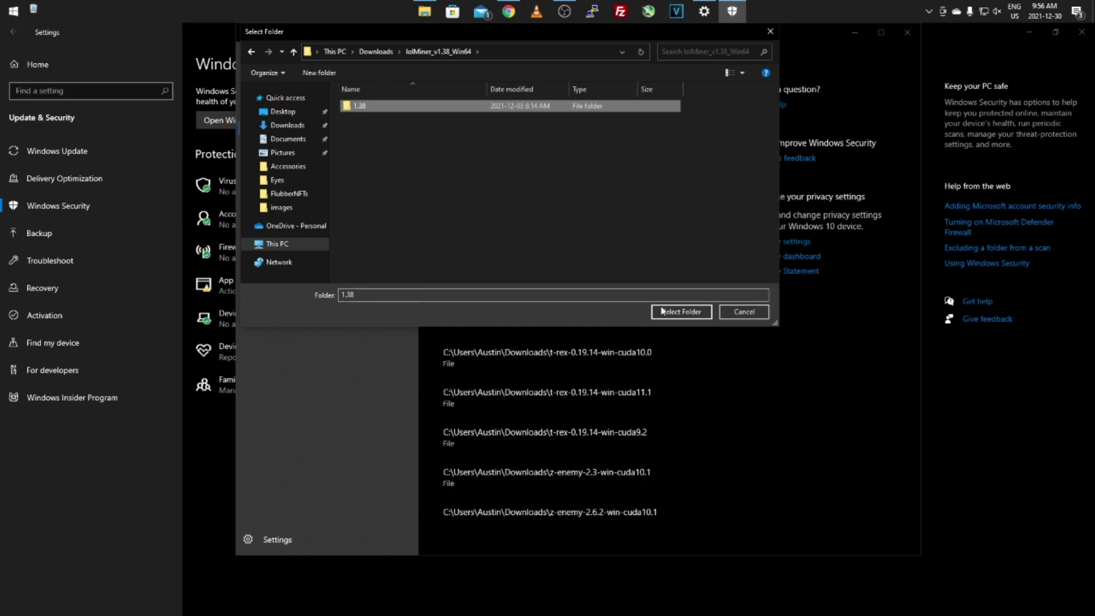
{"action": "left_click", "coordinate": [682, 312]}
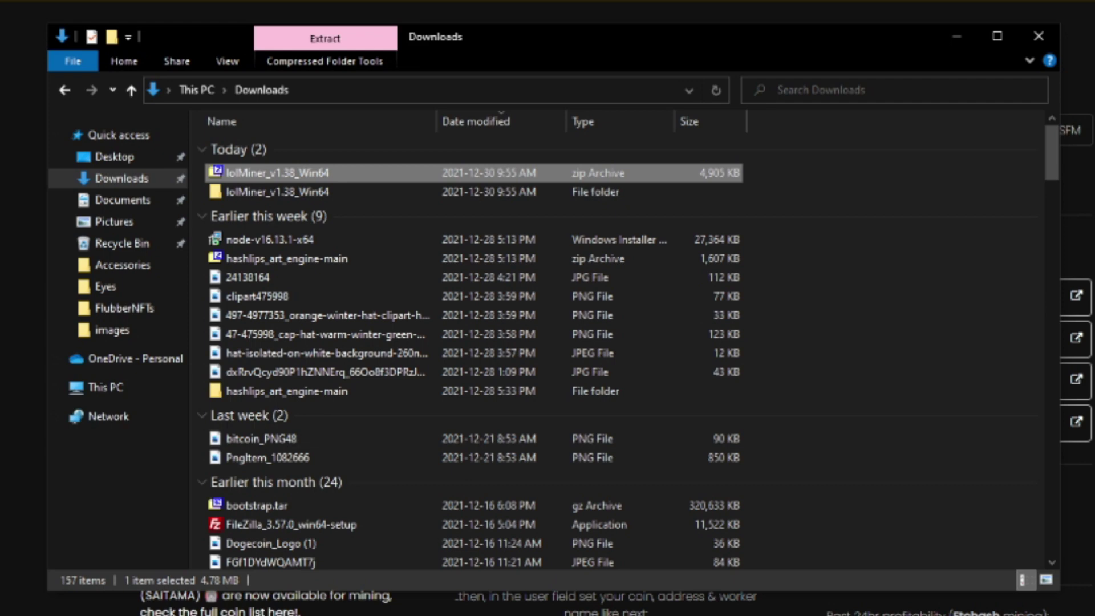
Open the 1.38 folder inside lolMiner_v1.38_Win64 and read through the parameter list in its readme file
{"action": "double_click", "coordinate": [302, 193]}
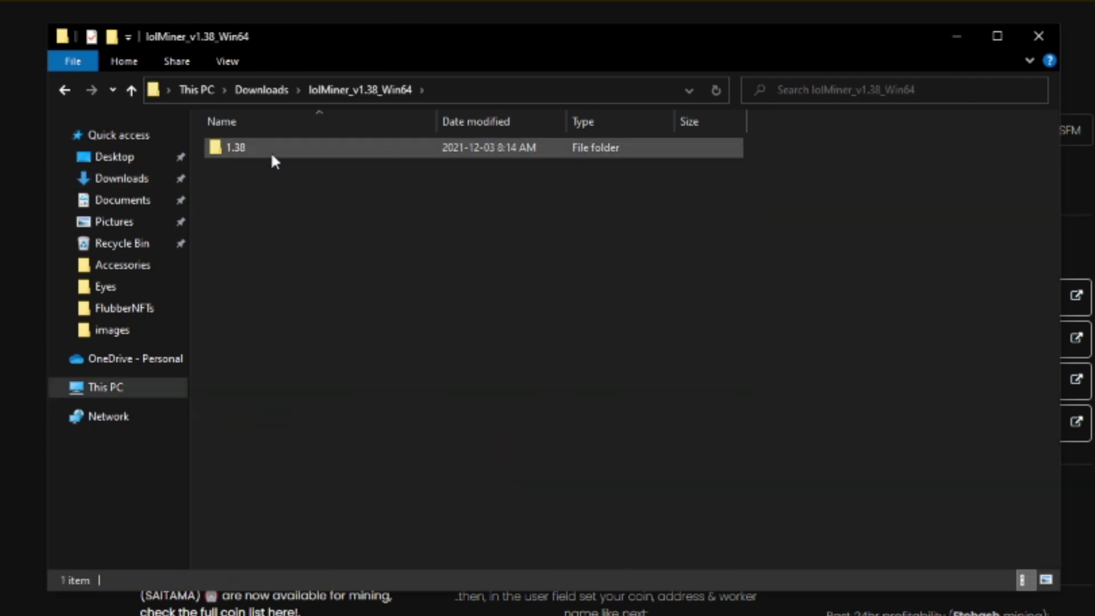
{"action": "double_click", "coordinate": [272, 154]}
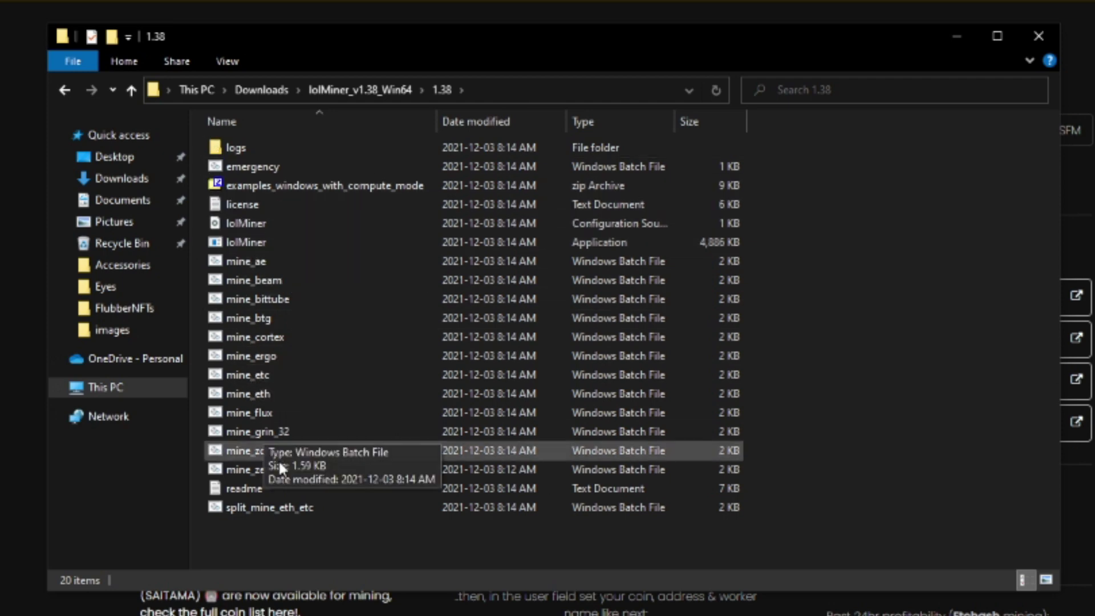
{"action": "double_click", "coordinate": [249, 489]}
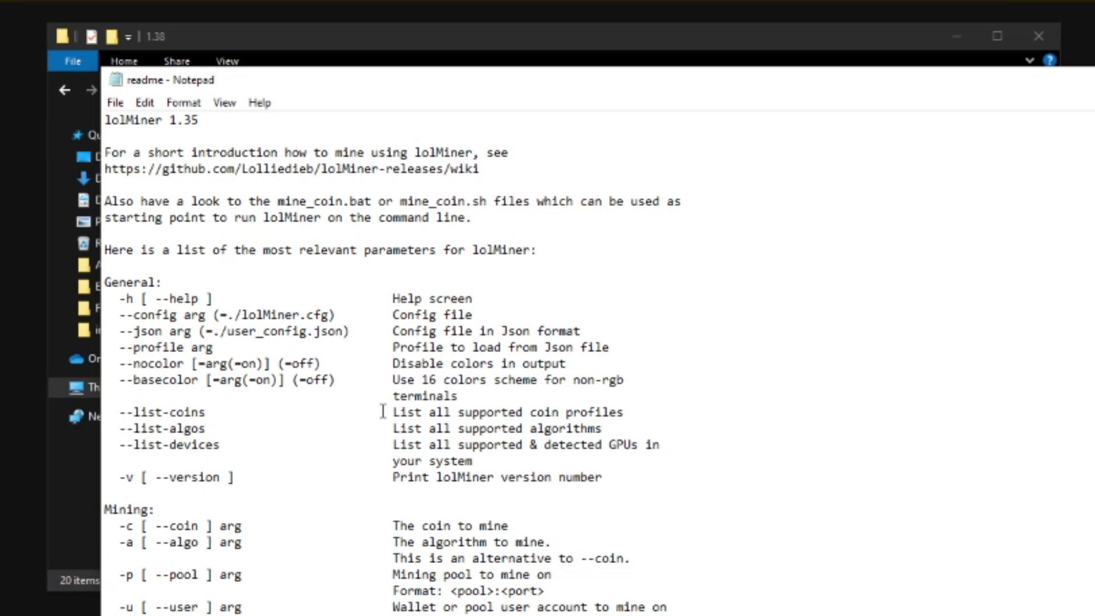
{"action": "scroll", "coordinate": [337, 411], "scroll_direction": "down", "scroll_amount": 13}
{"action": "scroll", "coordinate": [337, 359], "scroll_direction": "down", "scroll_amount": 1}
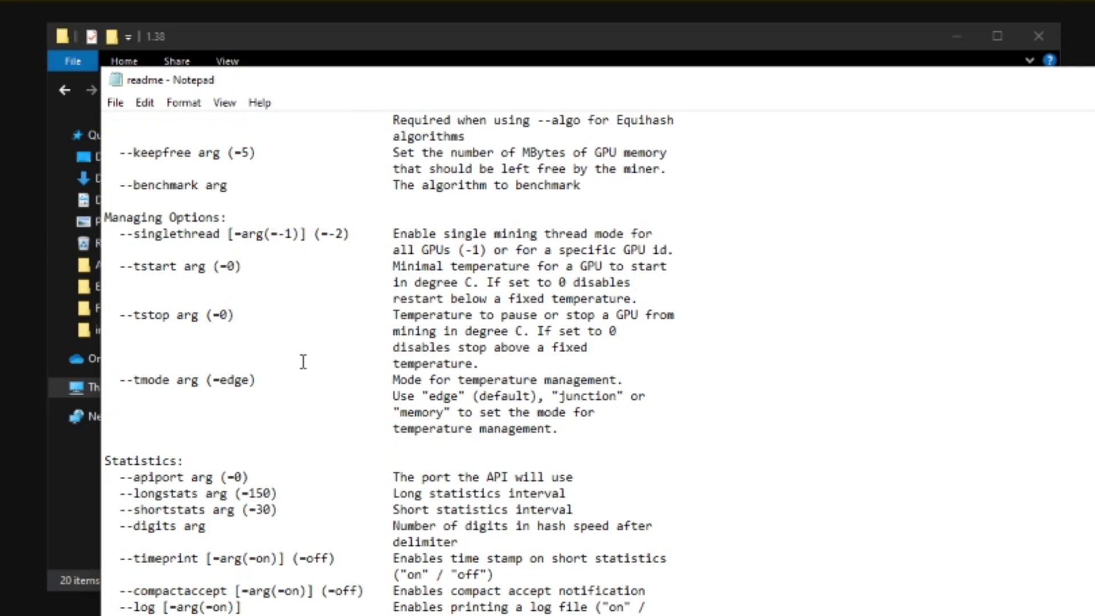
{"action": "scroll", "coordinate": [296, 371], "scroll_direction": "down", "scroll_amount": 10}
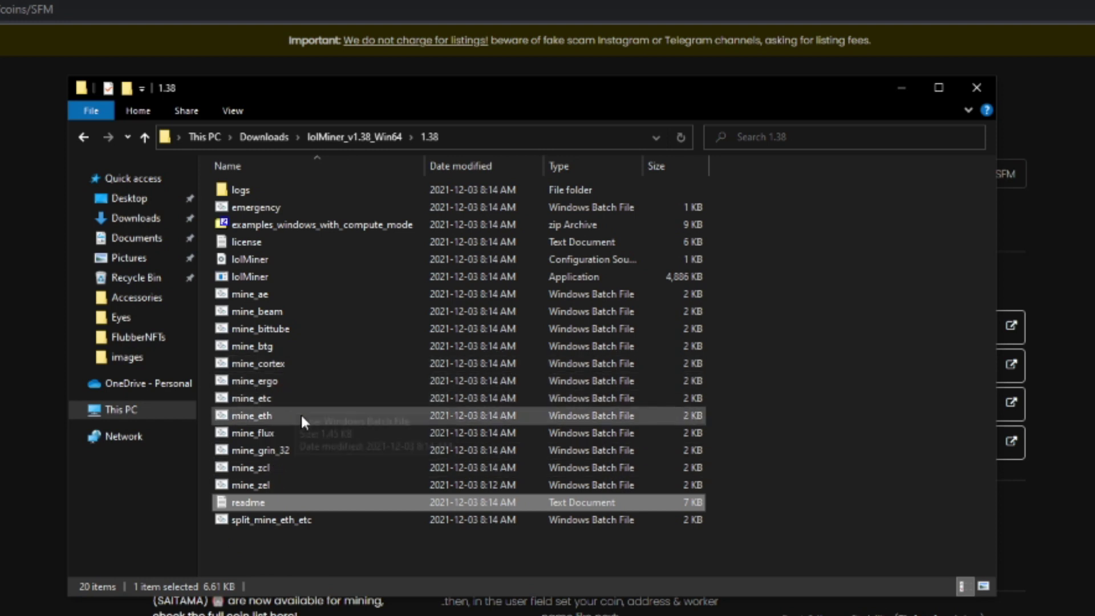
Open the mine_etc batch file for editing in Notepad and highlight the heading "Begin of user-editable part"
{"action": "left_click", "coordinate": [253, 399]}
{"action": "right_click", "coordinate": [254, 405]}
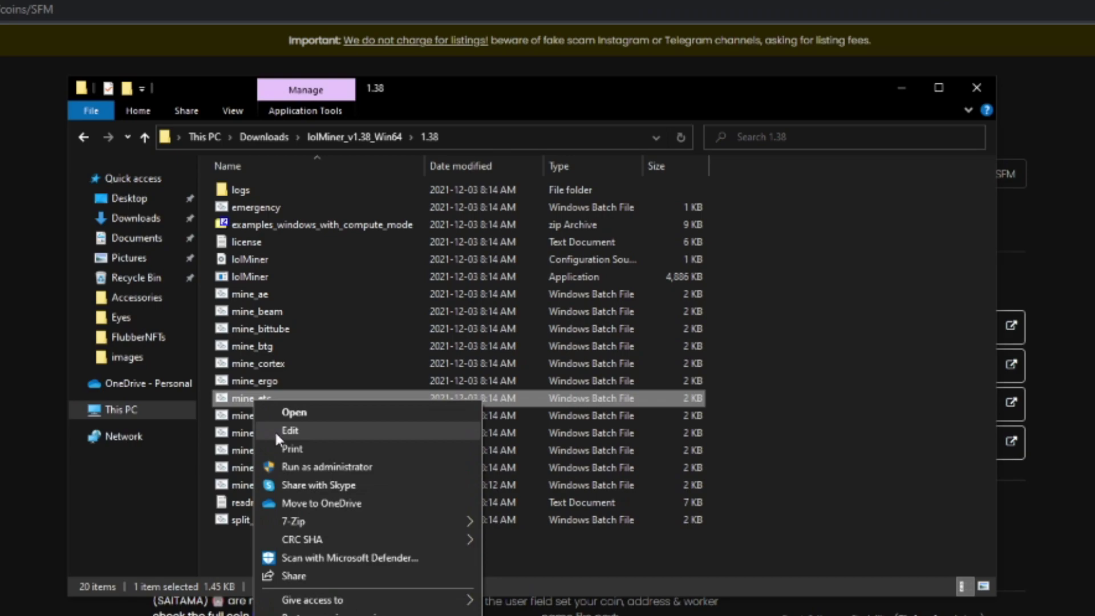
{"action": "left_click", "coordinate": [282, 431]}
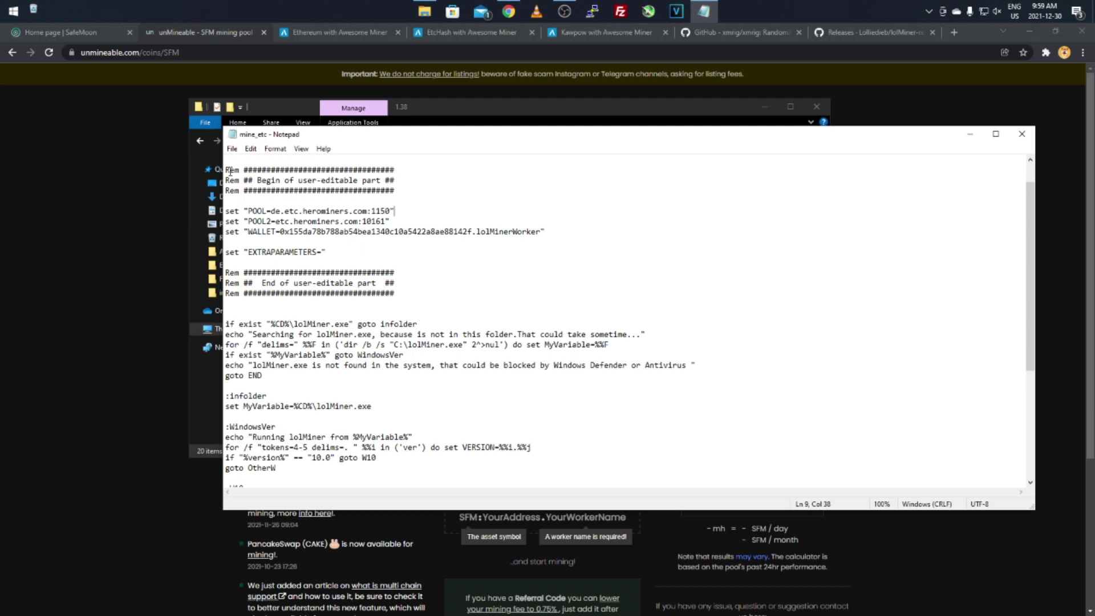
{"action": "left_click_drag", "start_coordinate": [257, 180], "coordinate": [381, 180]}
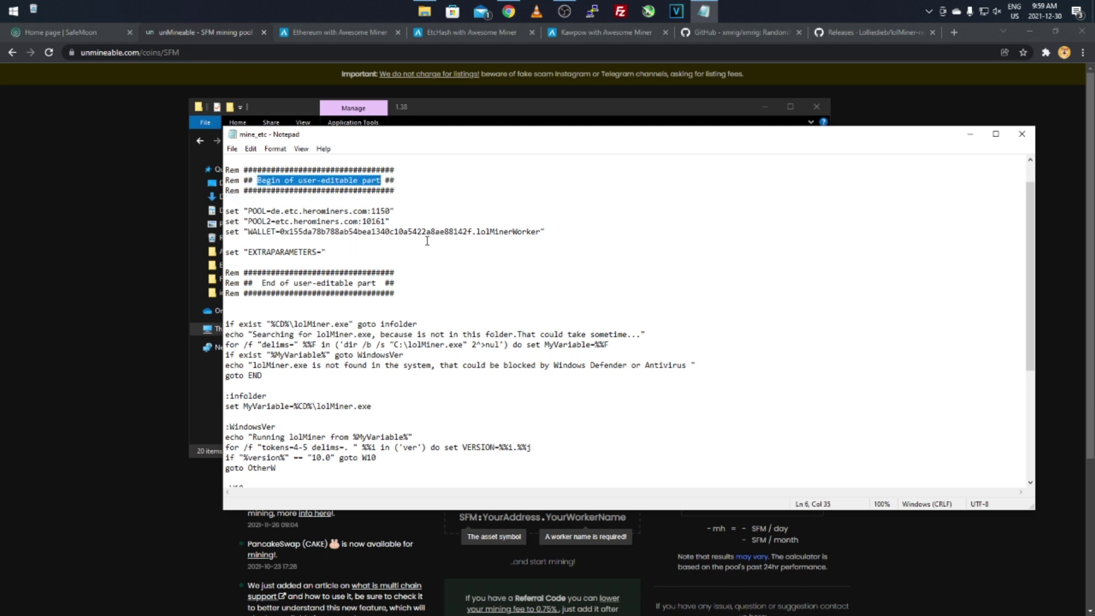
Copy unMineable's global Etchash server address and set the mine_etc file's POOL value to etchash.unmineable.com:3333
{"action": "left_click_drag", "start_coordinate": [559, 233], "coordinate": [224, 211]}
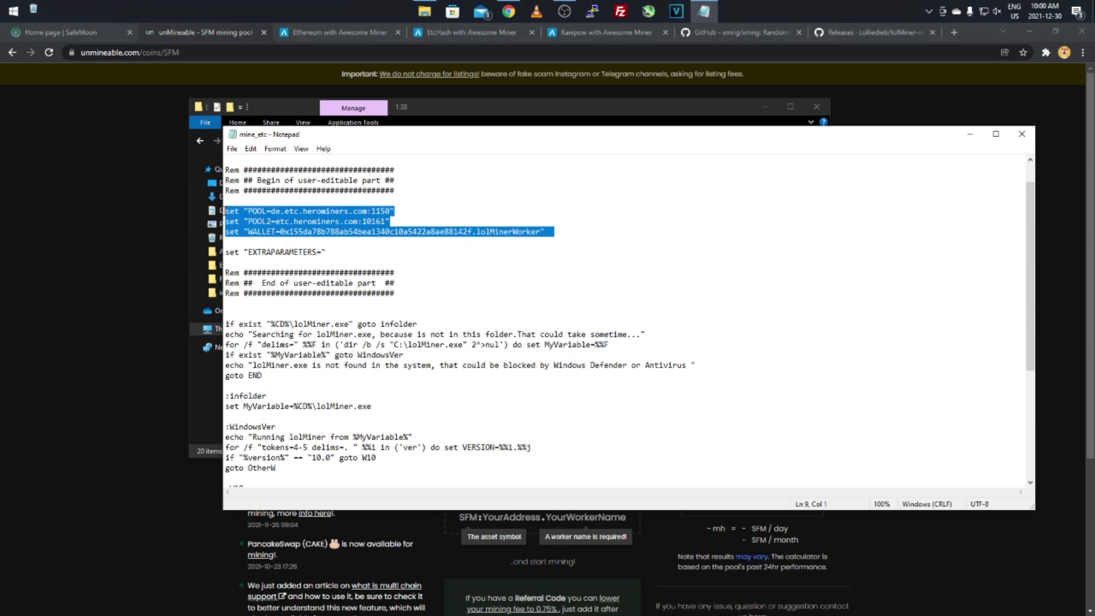
{"action": "left_click", "coordinate": [396, 211]}
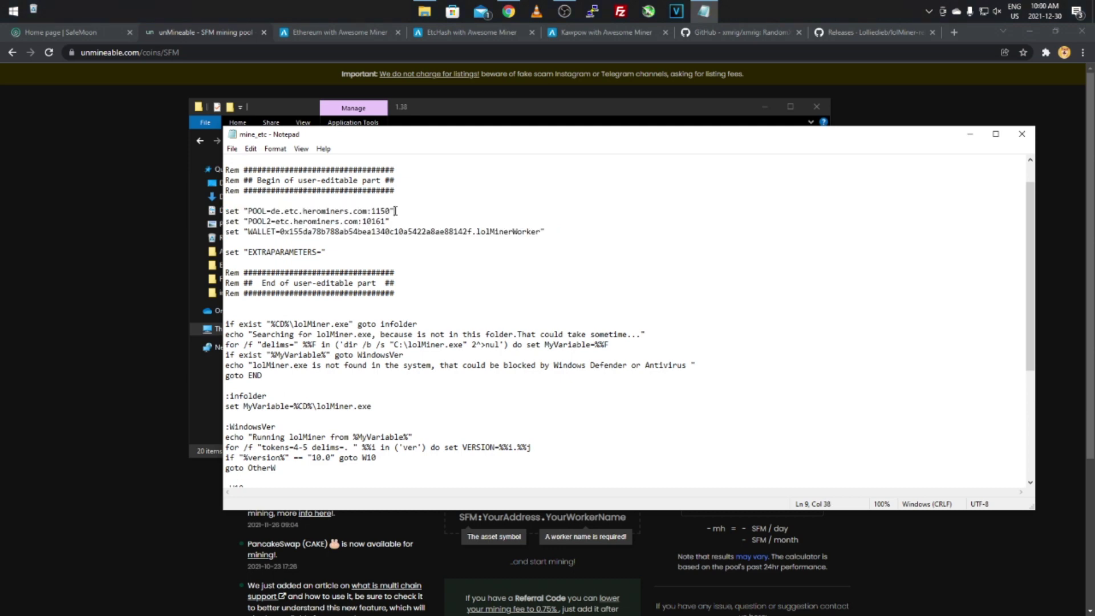
{"action": "left_click", "coordinate": [91, 189]}
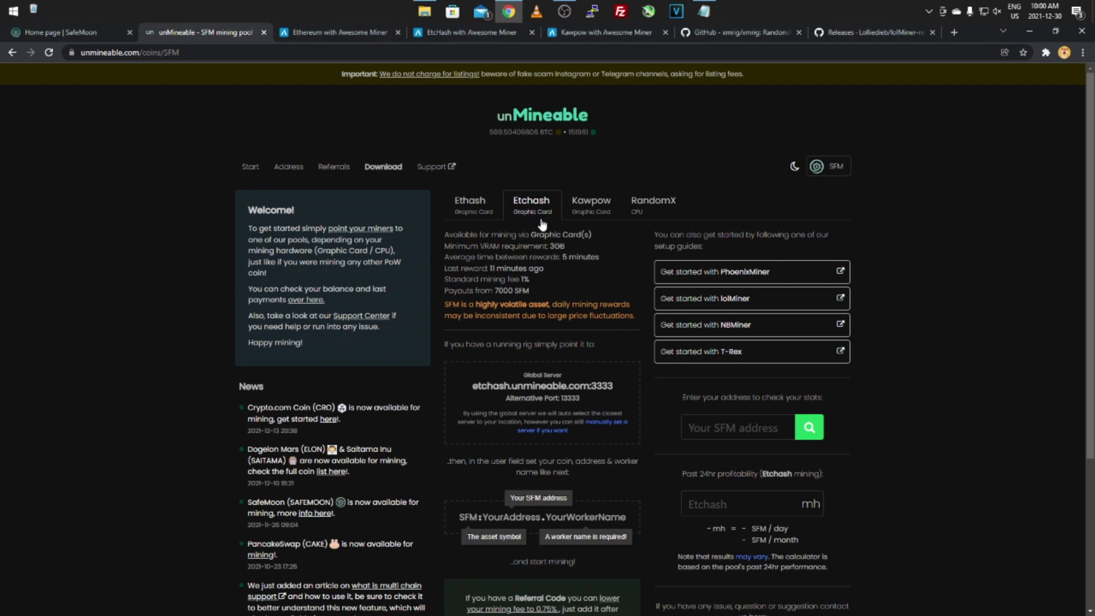
{"action": "scroll", "coordinate": [481, 255], "scroll_direction": "down", "scroll_amount": 2}
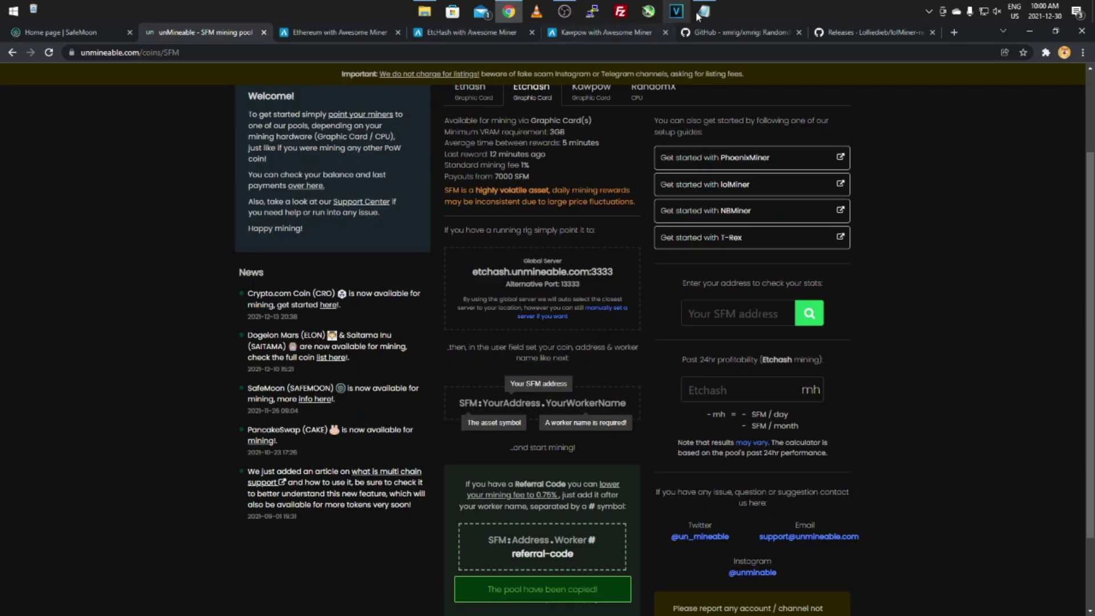
{"action": "left_click", "coordinate": [703, 11]}
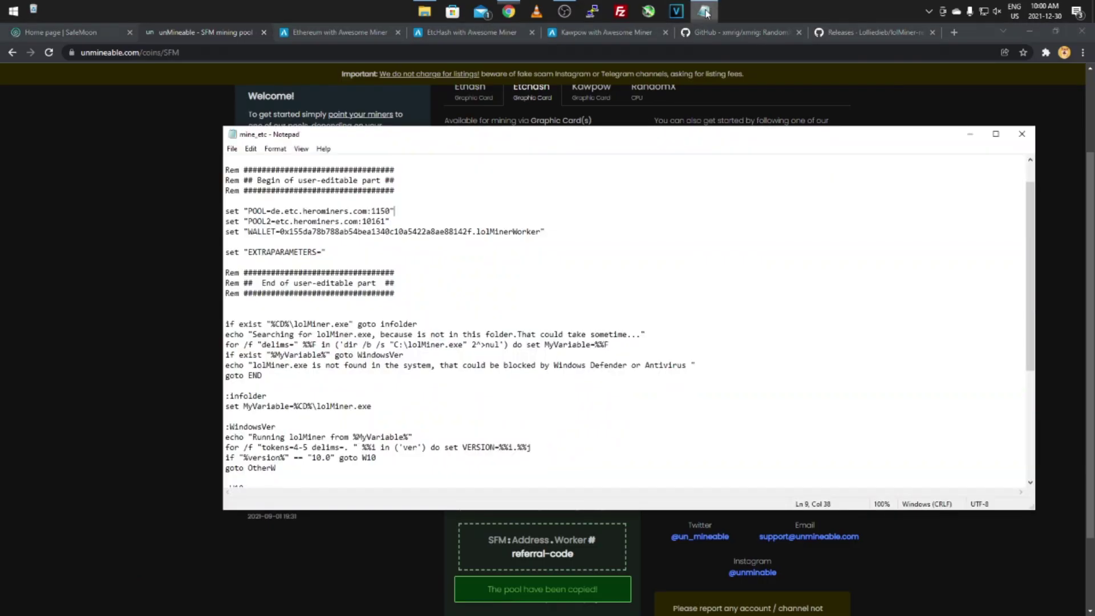
{"action": "left_click", "coordinate": [272, 211]}
{"action": "left_click_drag", "start_coordinate": [272, 211], "coordinate": [391, 211]}
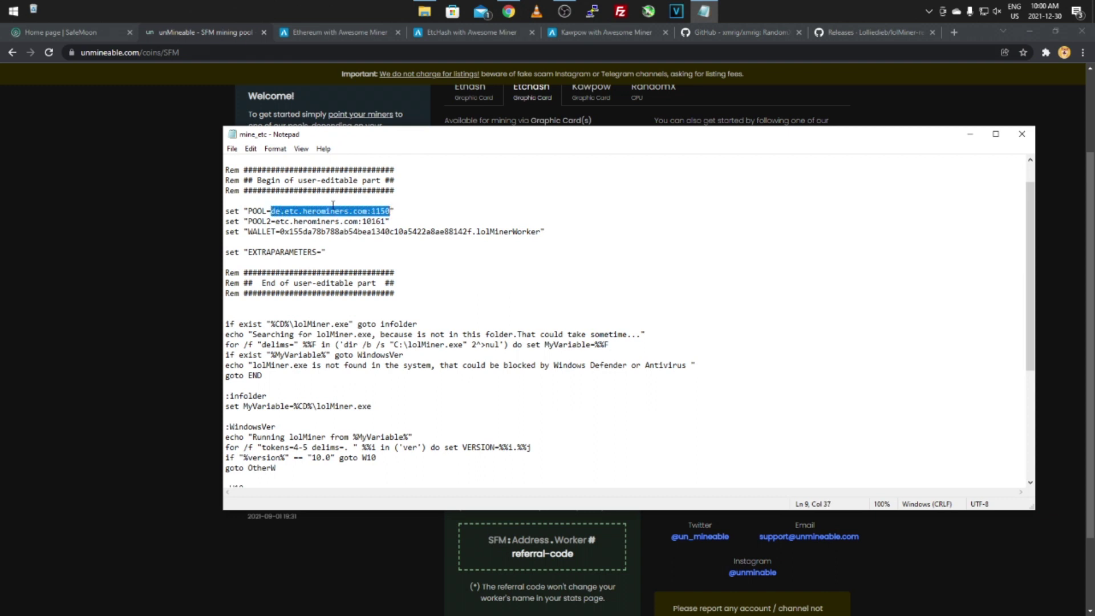
{"action": "right_click", "coordinate": [281, 211]}
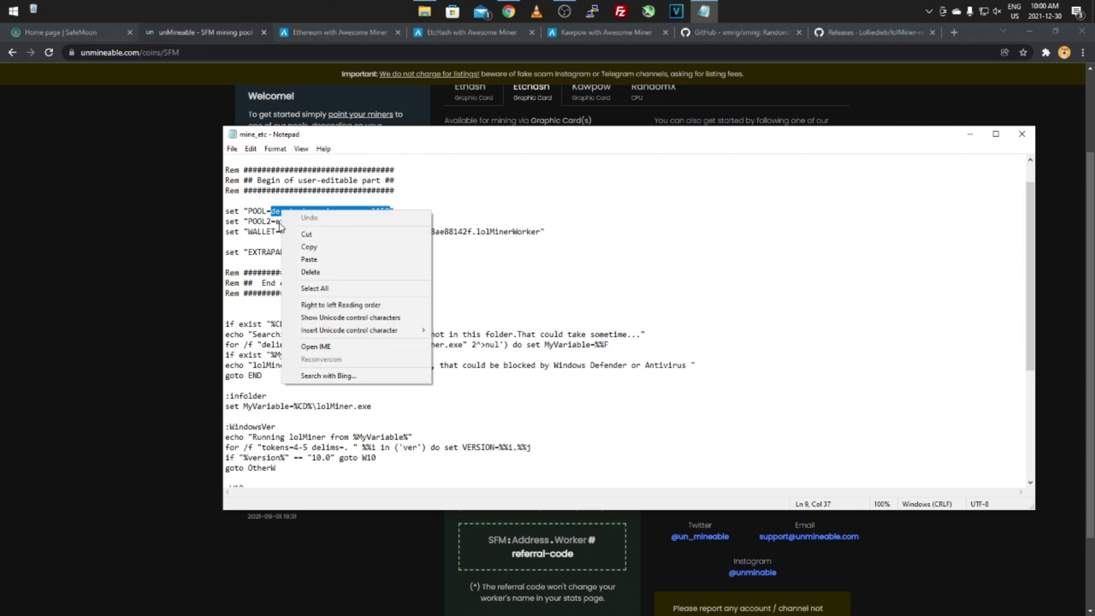
{"action": "left_click", "coordinate": [309, 259]}
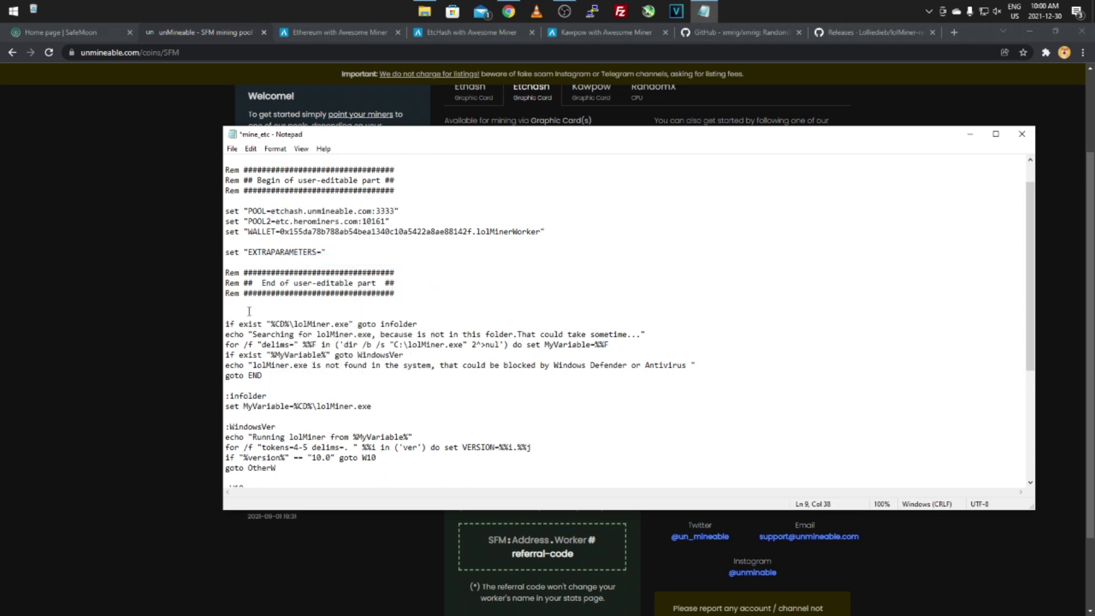
Show unMineable's regional Etchash servers and set POOL2 in mine_etc to the Europe address etchash-eu.unmineable.com:3333
{"action": "left_click_drag", "start_coordinate": [277, 221], "coordinate": [387, 221]}
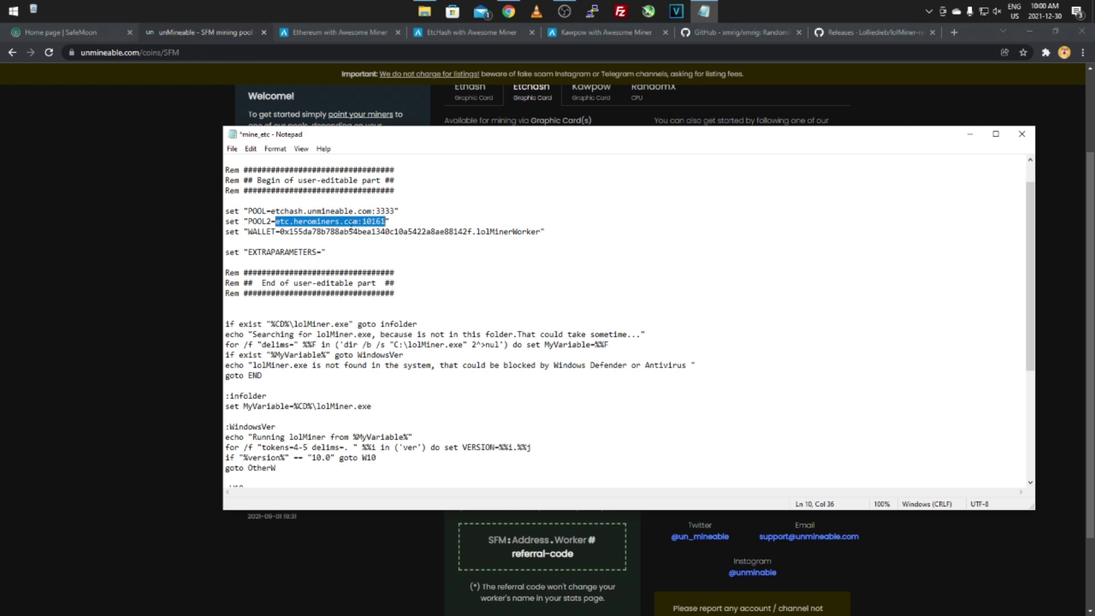
{"action": "left_click", "coordinate": [179, 259]}
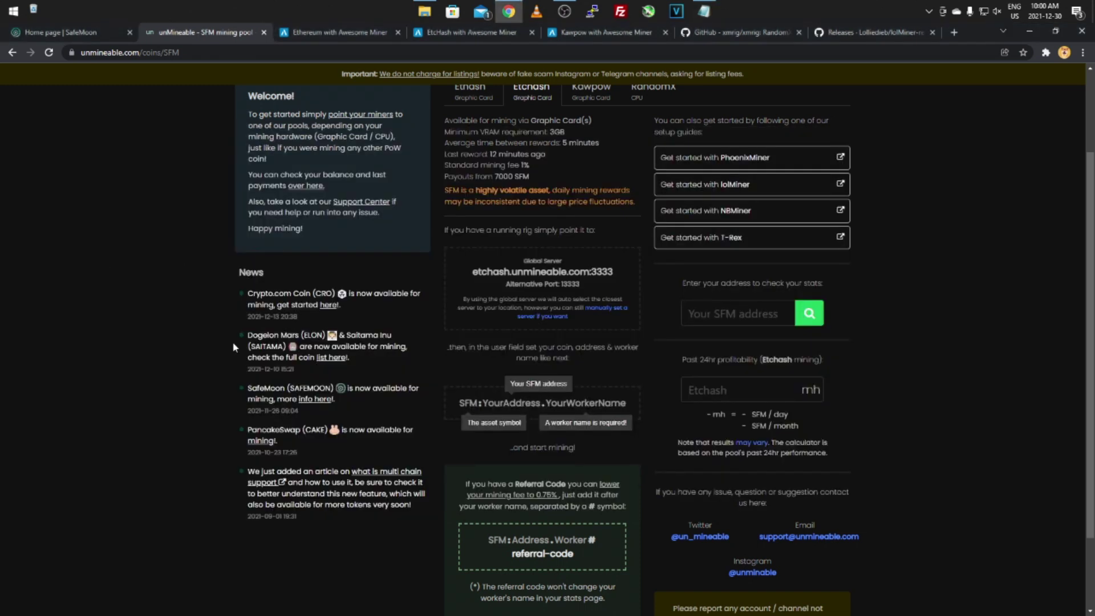
{"action": "left_click", "coordinate": [603, 311]}
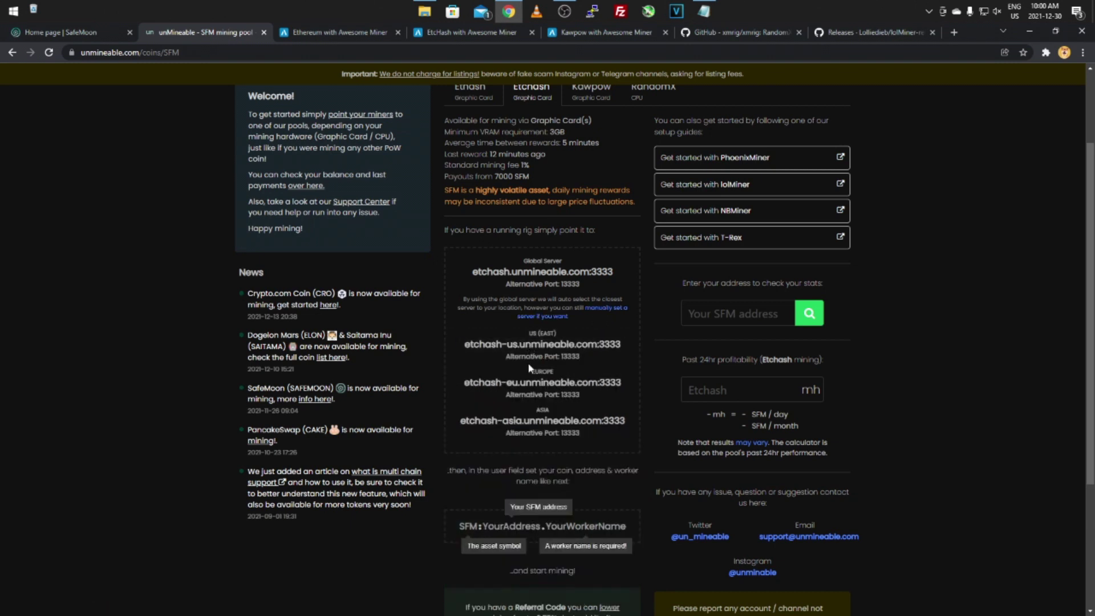
{"action": "left_click", "coordinate": [548, 381]}
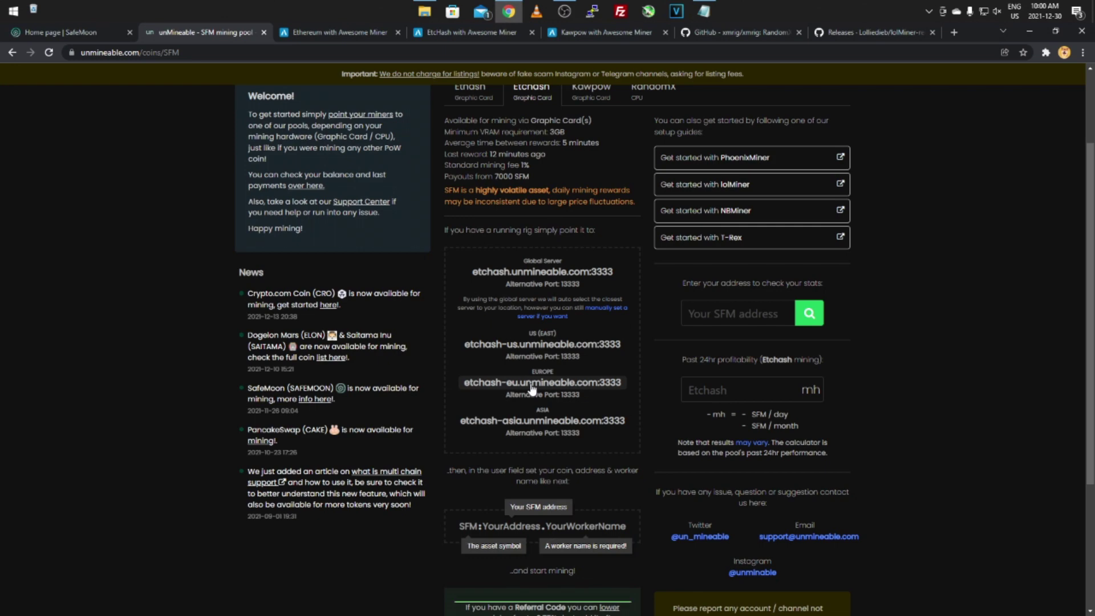
{"action": "left_click", "coordinate": [704, 11]}
{"action": "right_click", "coordinate": [289, 219]}
{"action": "left_click", "coordinate": [317, 267]}
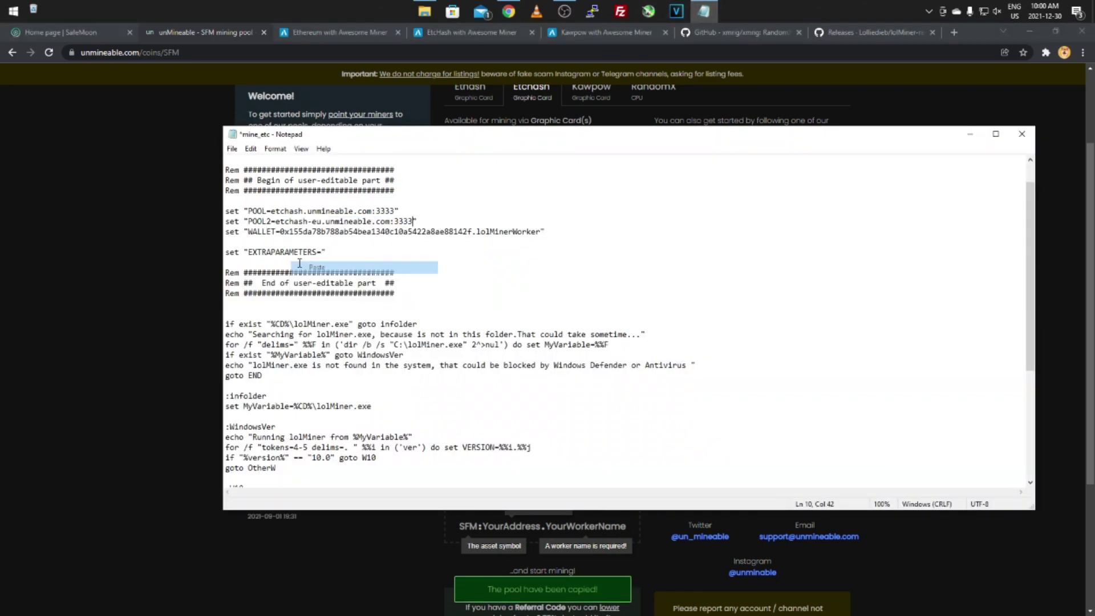
{"action": "left_click", "coordinate": [272, 211]}
{"action": "left_click", "coordinate": [276, 222]}
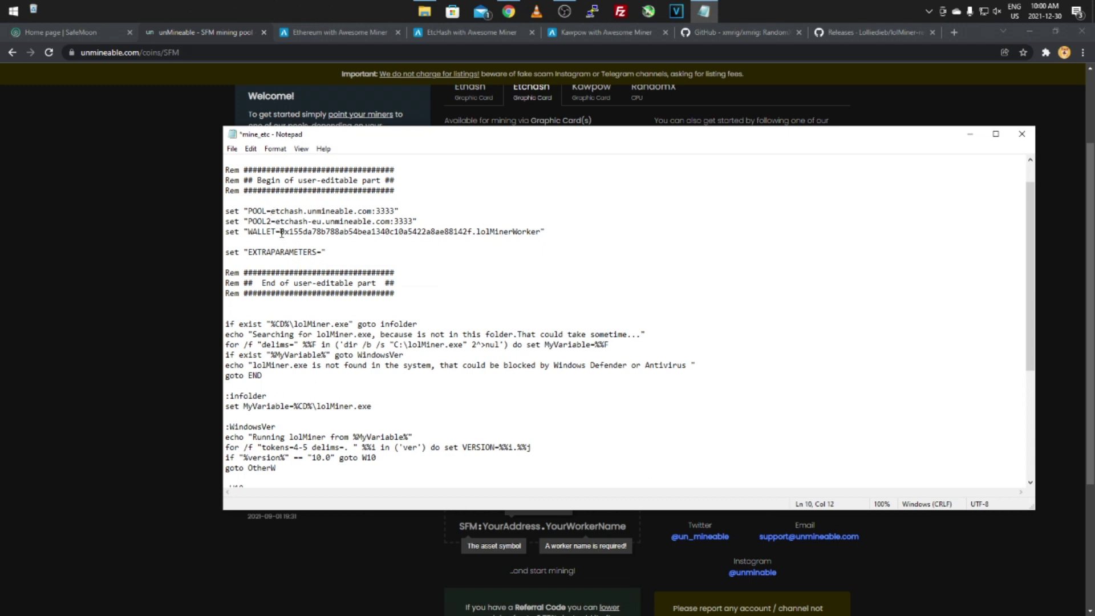
Copy the user field template from unMineable and replace the WALLET value in mine_etc with SFM:YourAddress.YourWorkerName
{"action": "left_click", "coordinate": [280, 232]}
{"action": "left_click", "coordinate": [178, 308]}
{"action": "scroll", "coordinate": [476, 314], "scroll_direction": "down", "scroll_amount": 1}
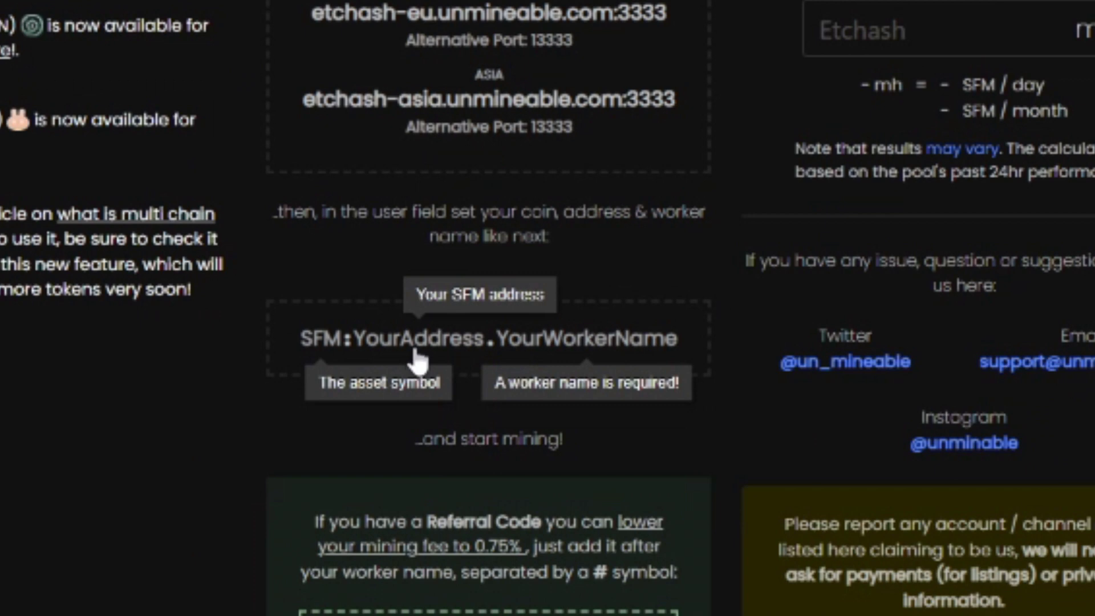
{"action": "left_click_drag", "start_coordinate": [305, 339], "coordinate": [679, 351]}
{"action": "right_click", "coordinate": [652, 344]}
{"action": "left_click", "coordinate": [656, 358]}
{"action": "left_click", "coordinate": [703, 12]}
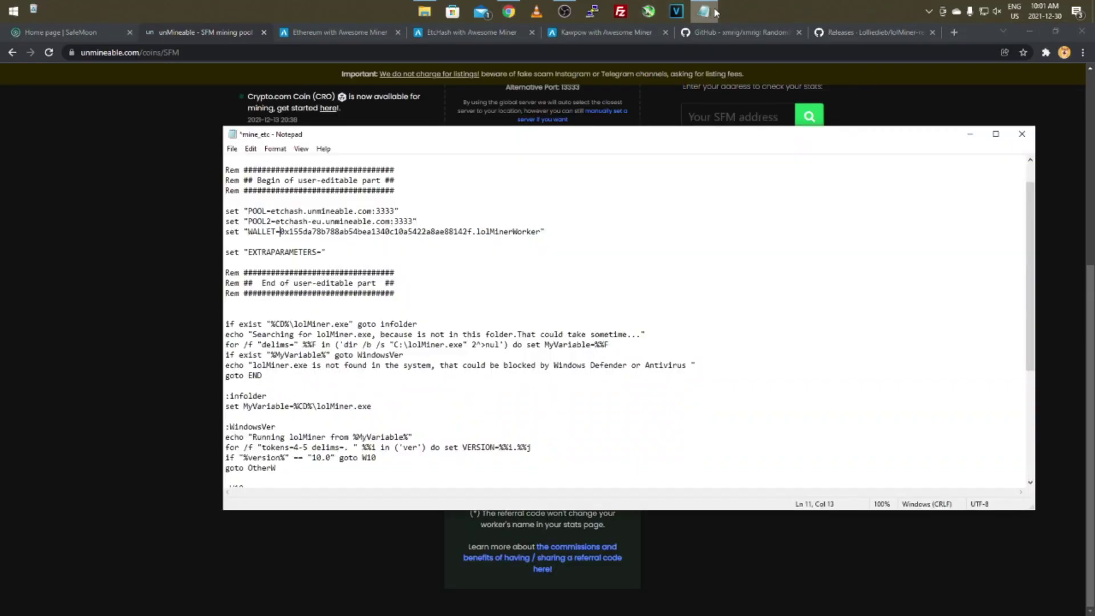
{"action": "left_click_drag", "start_coordinate": [279, 232], "coordinate": [541, 232]}
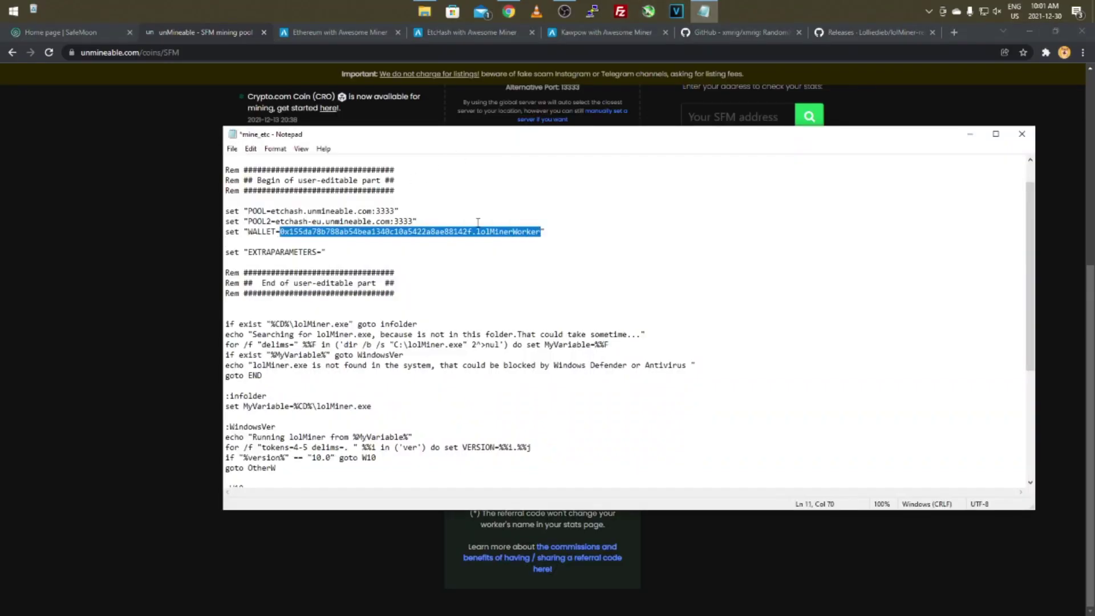
{"action": "right_click", "coordinate": [404, 230]}
{"action": "left_click", "coordinate": [411, 278]}
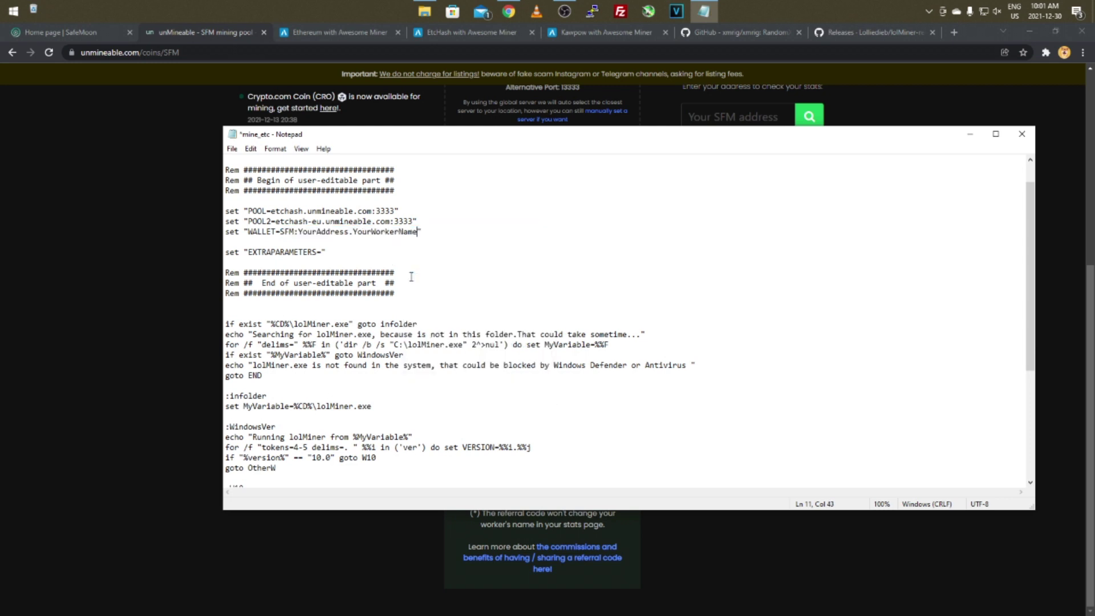
Highlight the SFM coin symbol, the YourAddress placeholder and the YourWorkerName placeholder in the WALLET line
{"action": "left_click", "coordinate": [283, 232]}
{"action": "double_click", "coordinate": [284, 231]}
{"action": "left_click_drag", "start_coordinate": [298, 232], "coordinate": [348, 235]}
{"action": "left_click_drag", "start_coordinate": [352, 234], "coordinate": [419, 234]}
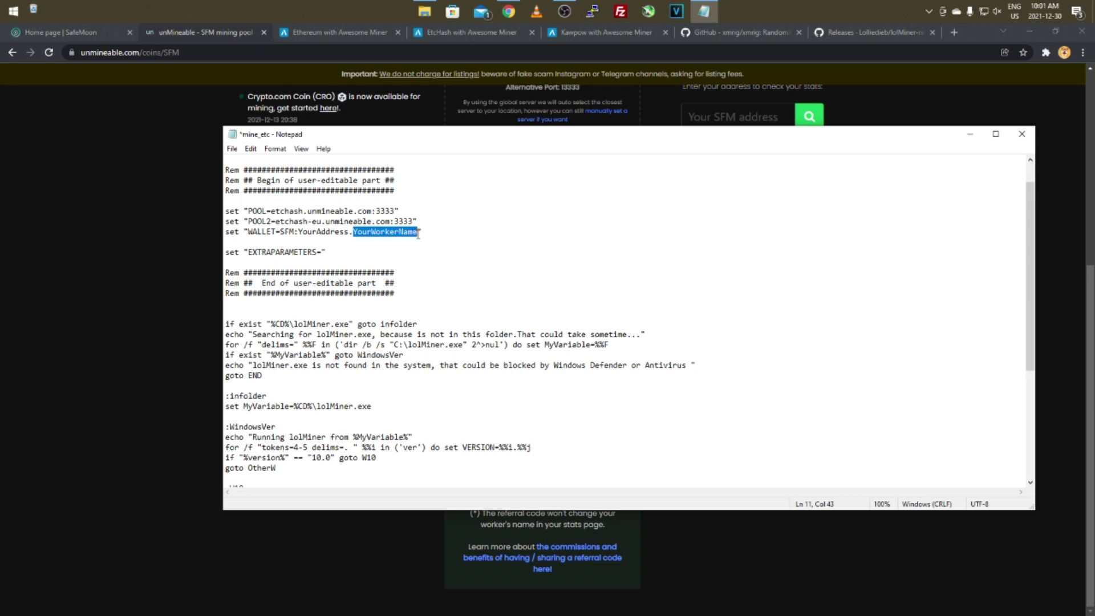
Save and close the mine_etc batch file, and return to the 1.38 folder in File Explorer
{"action": "left_click", "coordinate": [232, 149]}
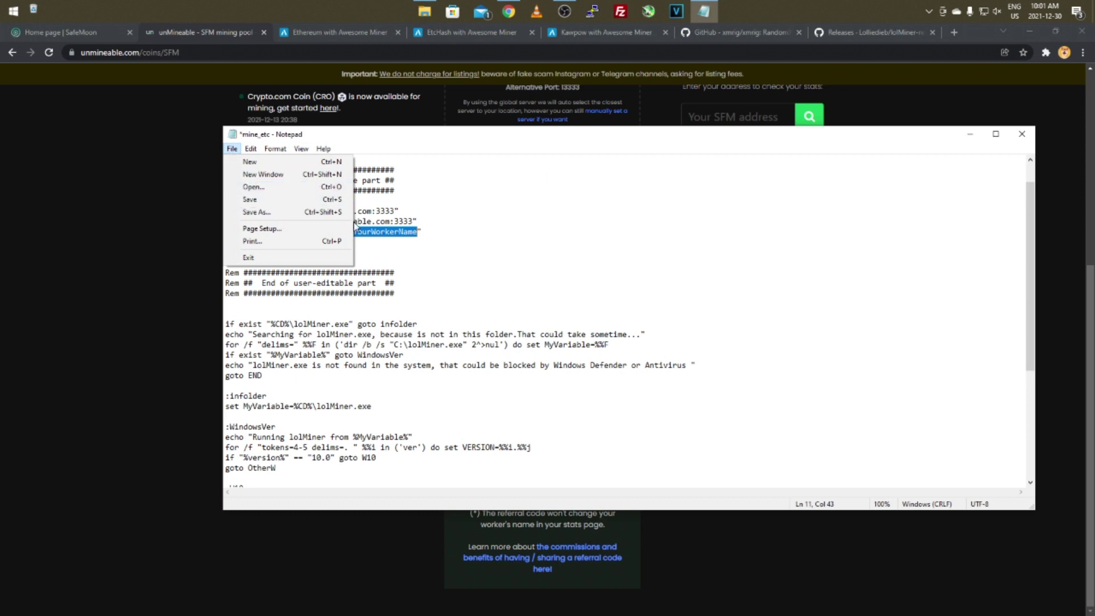
{"action": "left_click", "coordinate": [269, 200]}
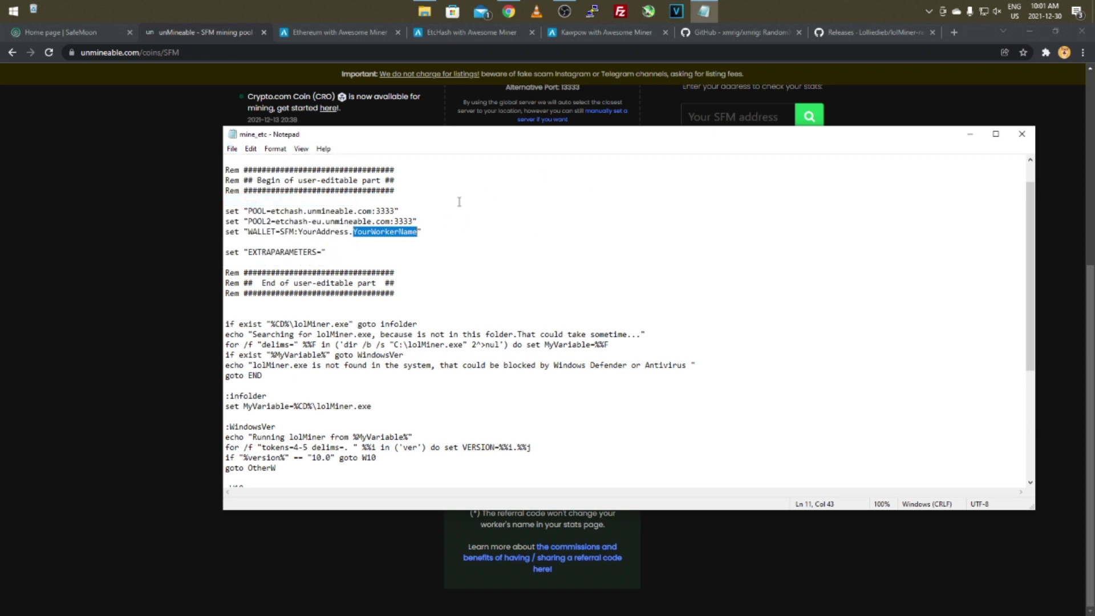
{"action": "left_click", "coordinate": [444, 221]}
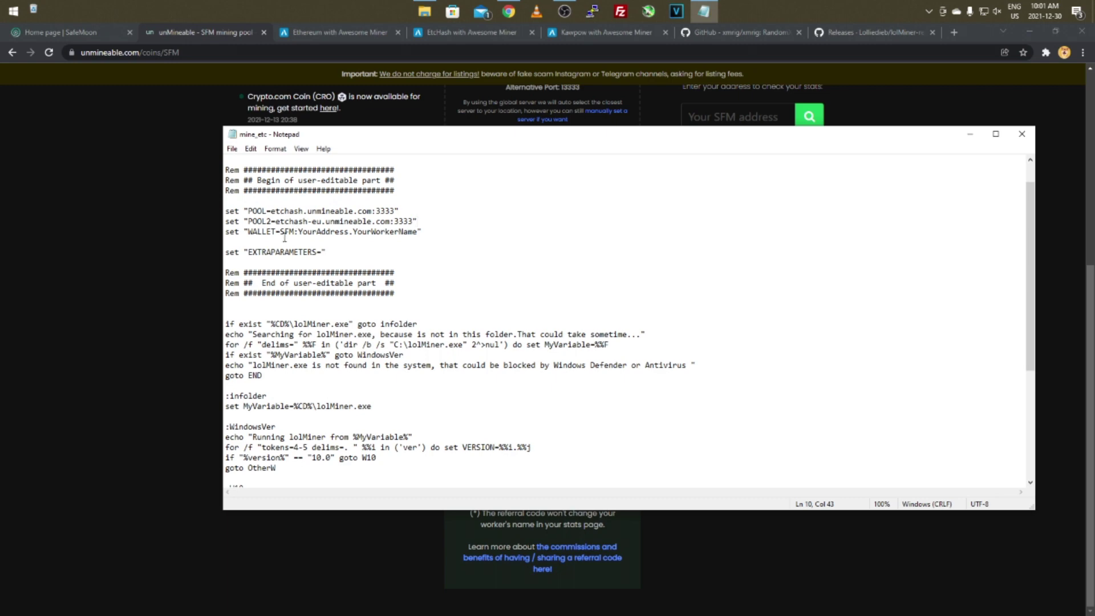
{"action": "left_click", "coordinate": [1012, 142]}
{"action": "left_click", "coordinate": [425, 12]}
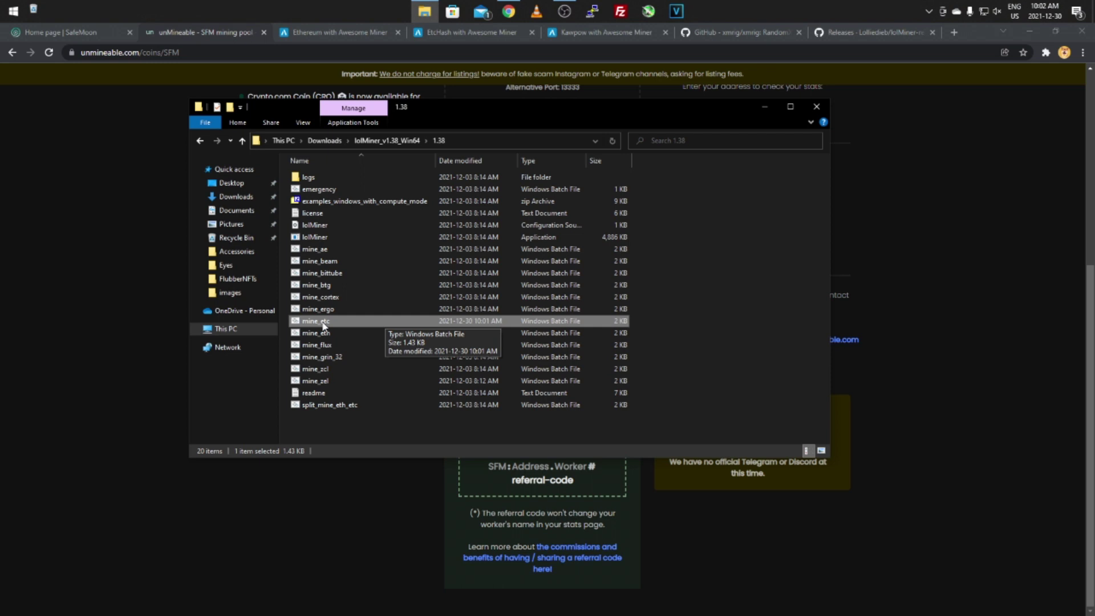
Review the list of EtcHash mining software on the Awesome Miner page
{"action": "left_click", "coordinate": [465, 32]}
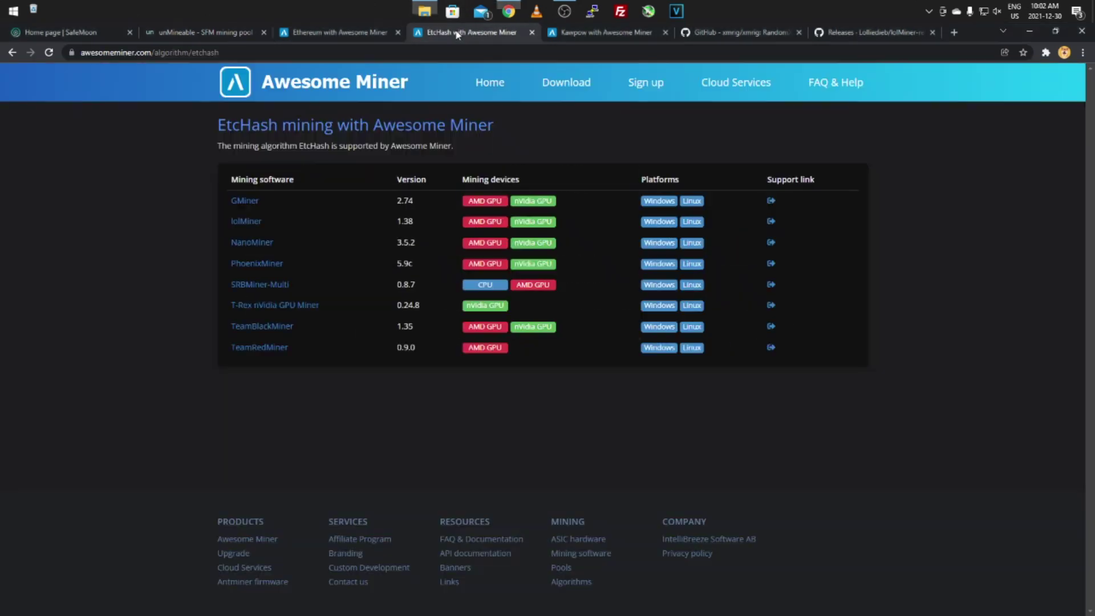
{"action": "left_click_drag", "start_coordinate": [221, 201], "coordinate": [315, 345]}
{"action": "left_click", "coordinate": [307, 379]}
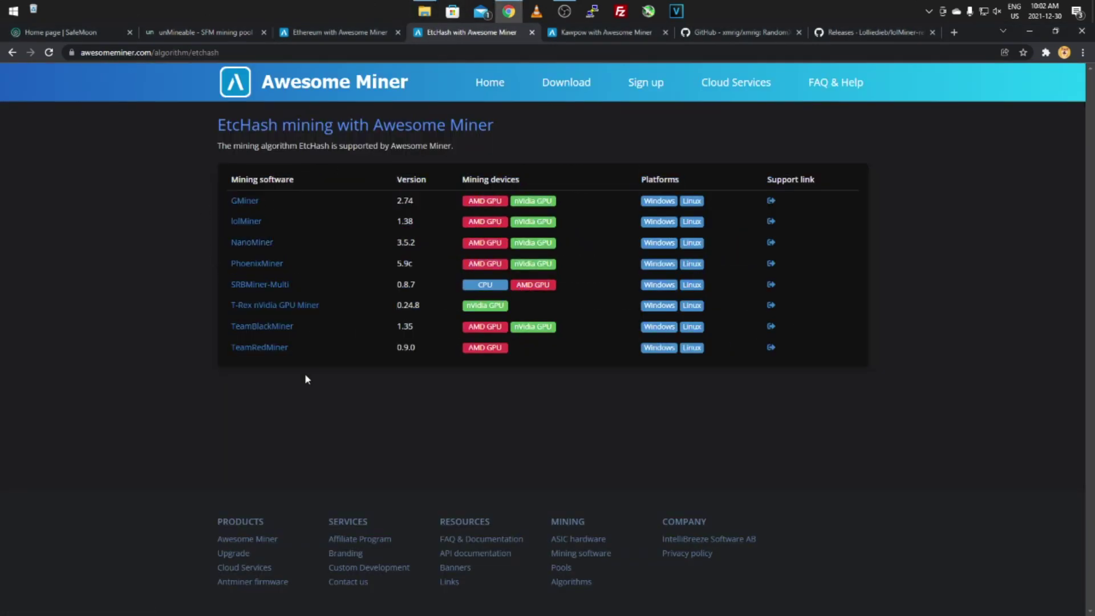
Return to unMineable's SFM page and review the miner setup guides offered for Etchash
{"action": "left_click", "coordinate": [216, 31]}
{"action": "scroll", "coordinate": [600, 271], "scroll_direction": "up", "scroll_amount": 1}
{"action": "scroll", "coordinate": [599, 271], "scroll_direction": "up", "scroll_amount": 5}
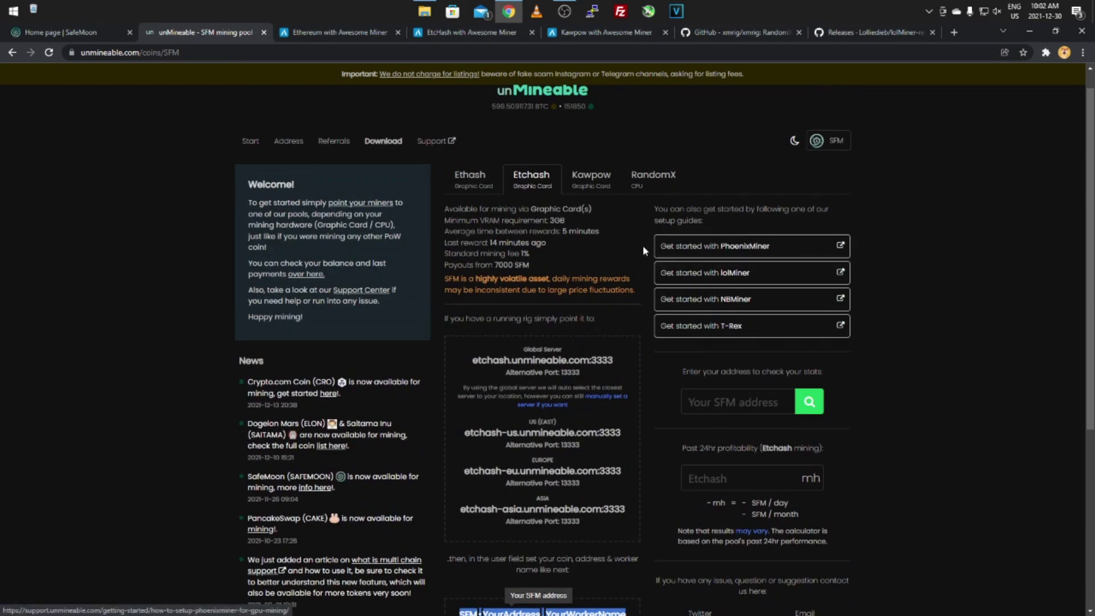
{"action": "left_click_drag", "start_coordinate": [645, 245], "coordinate": [802, 313]}
{"action": "left_click", "coordinate": [907, 291]}
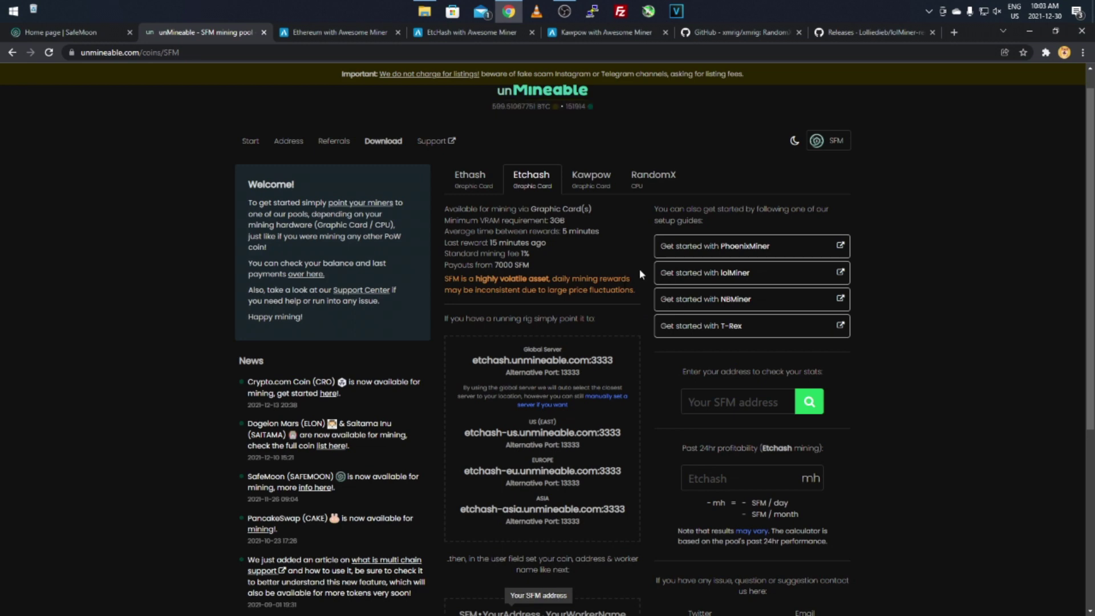
Locate the SFM address stats field and calculate the Etchash profitability per day and month for 20 mh
{"action": "scroll", "coordinate": [634, 276], "scroll_direction": "down", "scroll_amount": 4}
{"action": "left_click", "coordinate": [738, 183]}
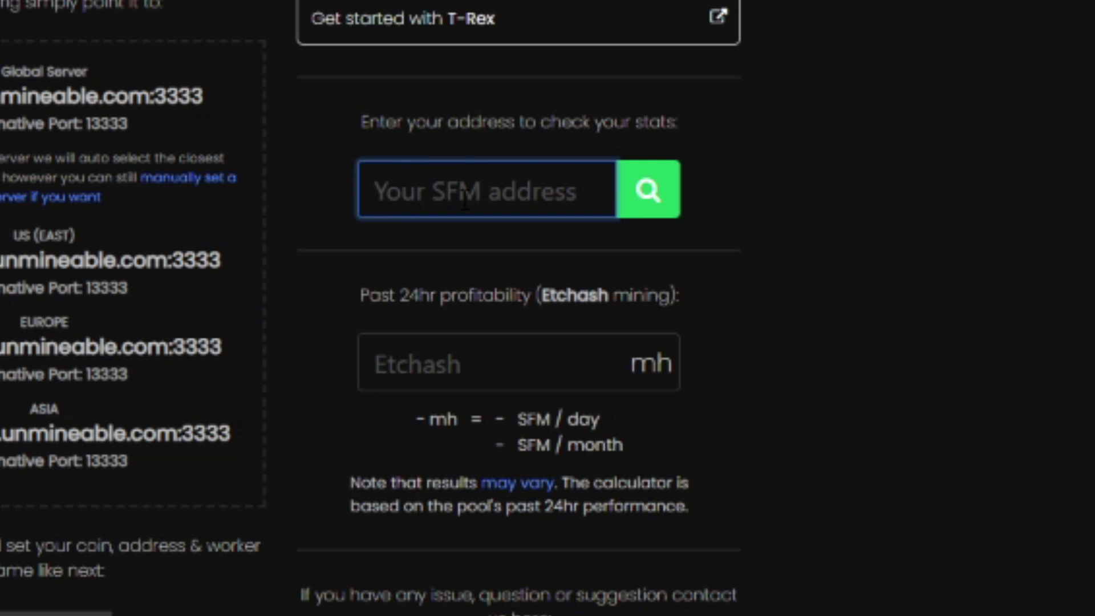
{"action": "left_click", "coordinate": [370, 379]}
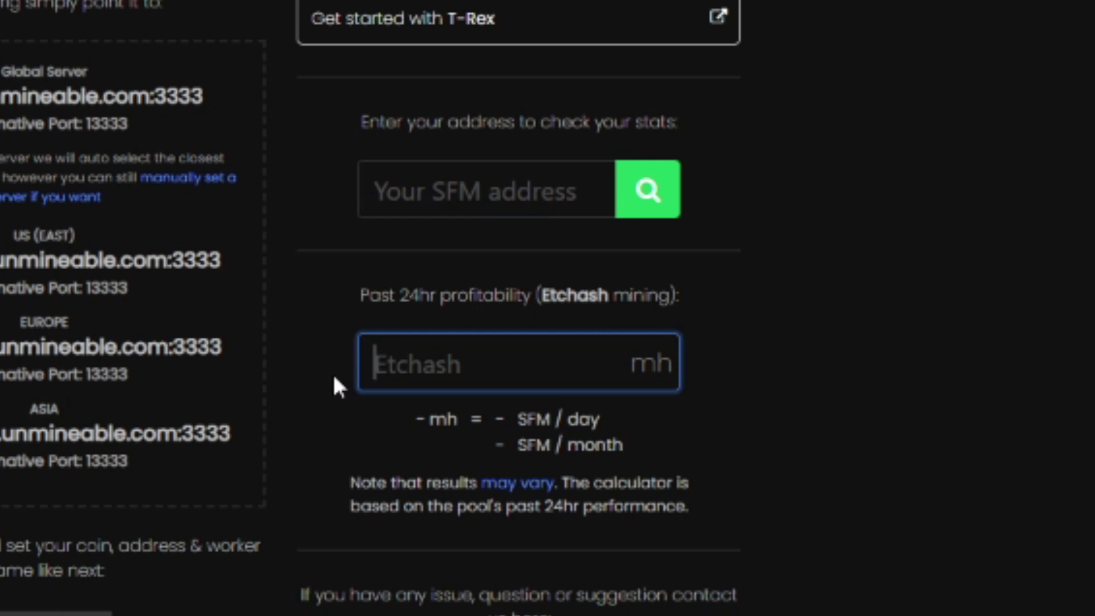
{"action": "type", "text": "20"}
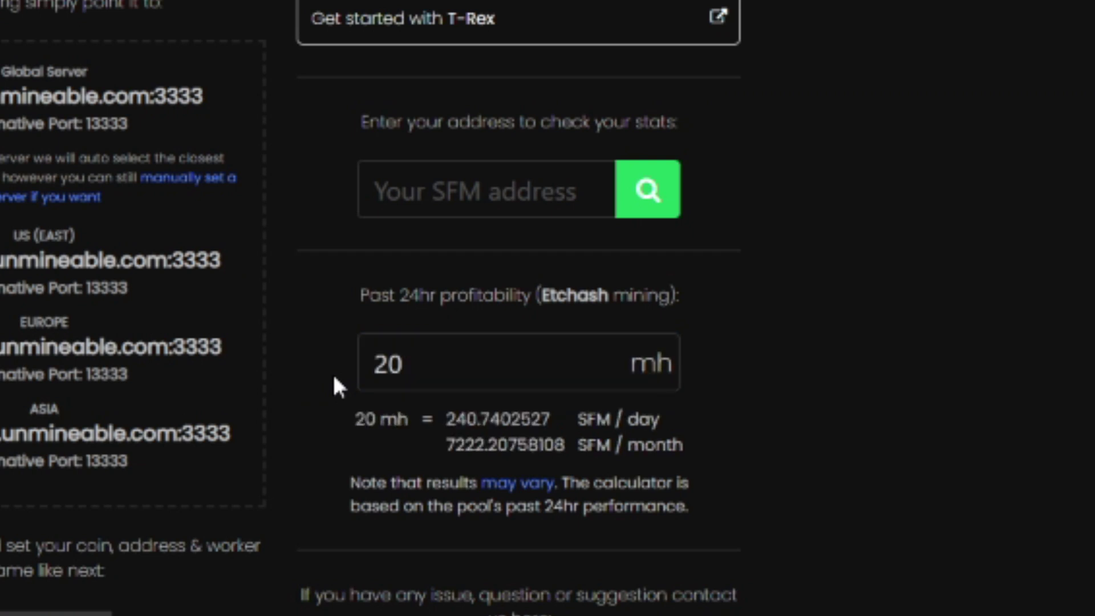
{"action": "left_click_drag", "start_coordinate": [457, 421], "coordinate": [683, 446]}
{"action": "left_click", "coordinate": [683, 445]}
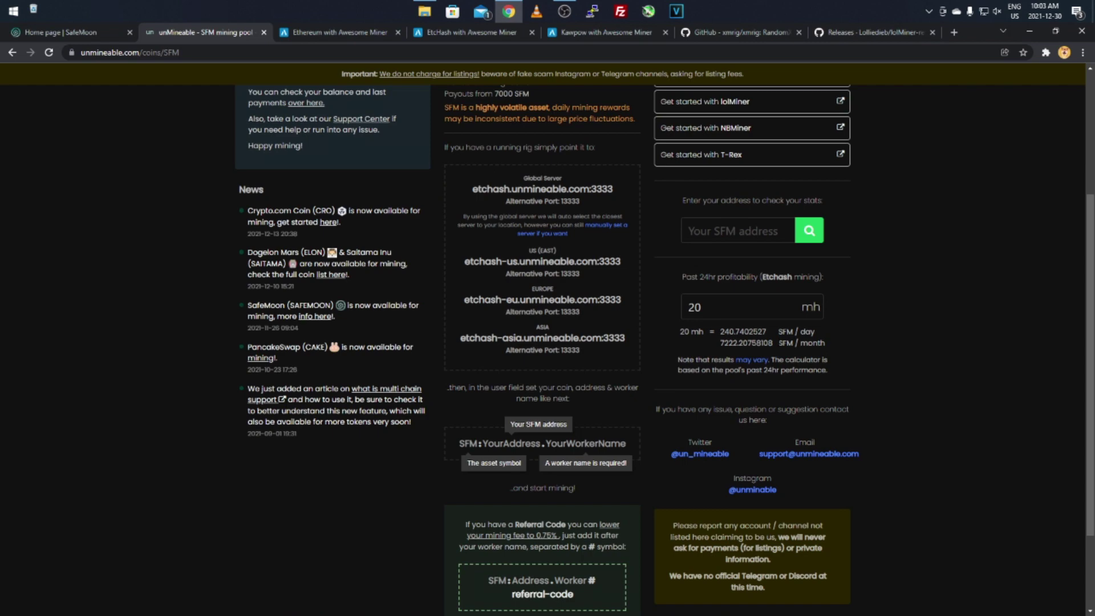
View unMineable's Ethash and Kawpow mining details and highlight the Kawpow mining software list on Awesome Miner
{"action": "scroll", "coordinate": [562, 277], "scroll_direction": "up", "scroll_amount": 3}
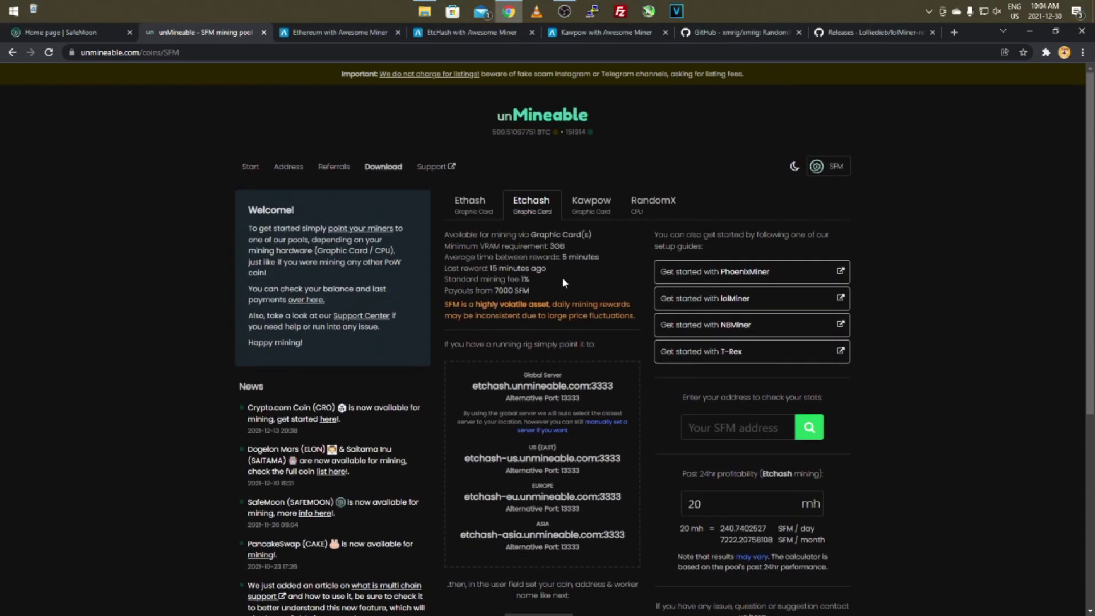
{"action": "left_click", "coordinate": [472, 206]}
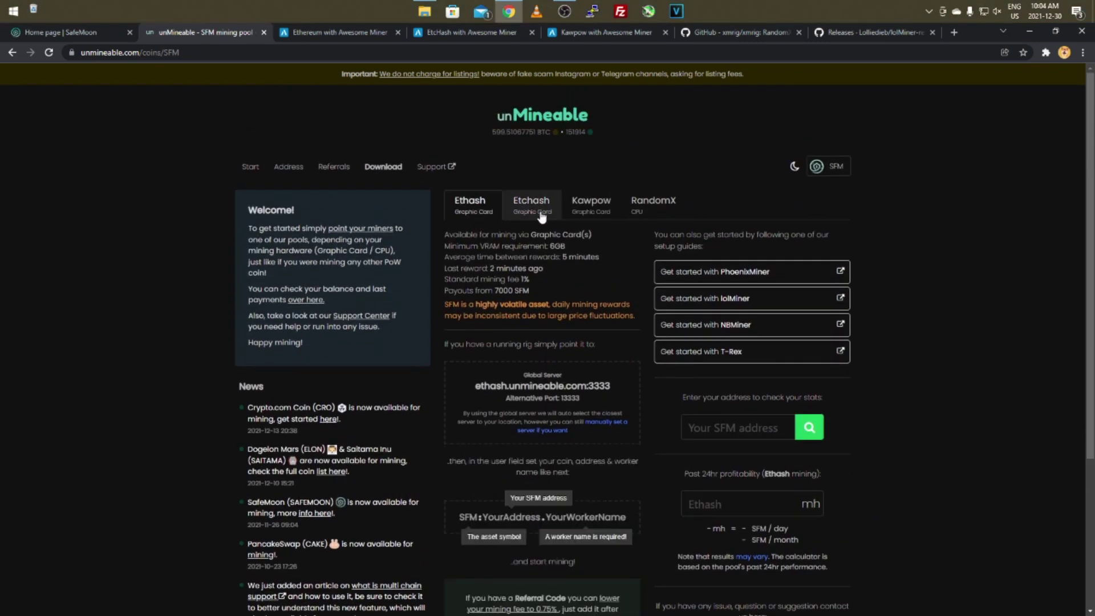
{"action": "left_click", "coordinate": [591, 206]}
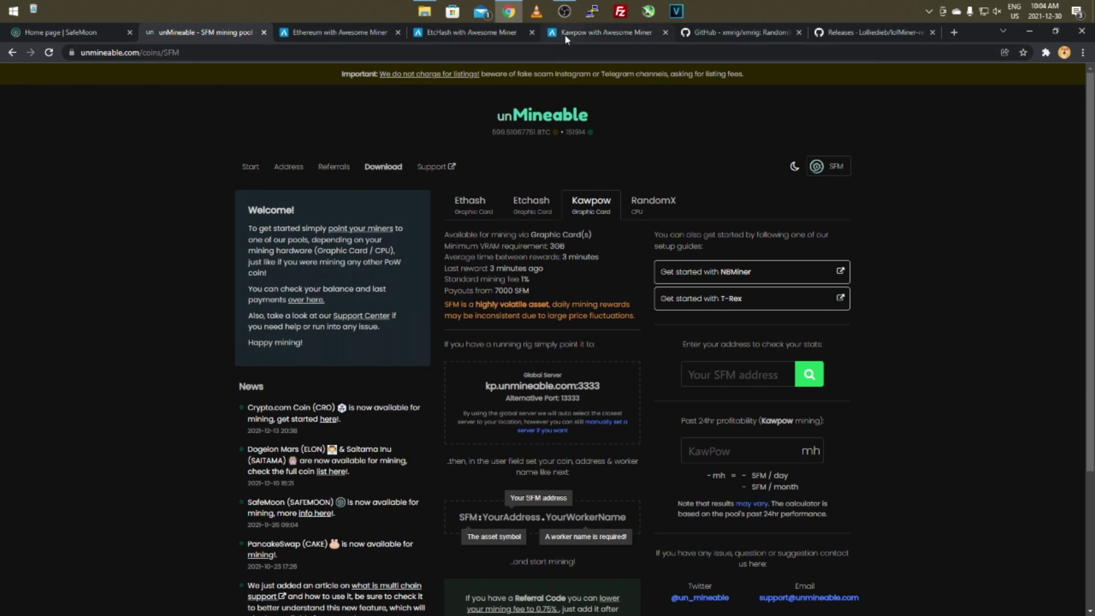
{"action": "left_click", "coordinate": [604, 32]}
{"action": "left_click_drag", "start_coordinate": [227, 204], "coordinate": [342, 433]}
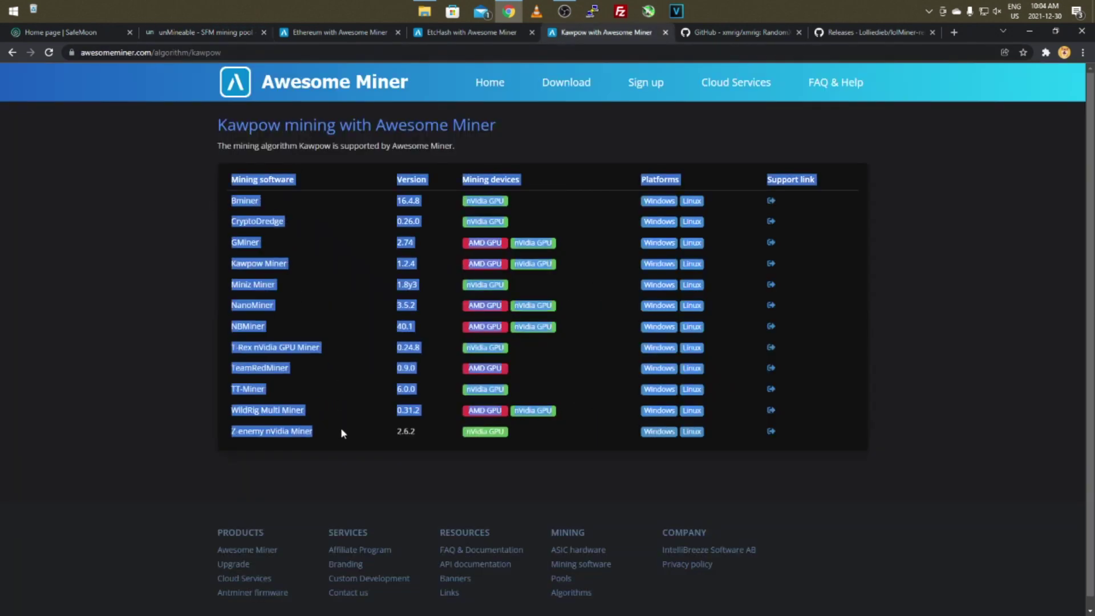
Open the RVN-2miners batch file from the t-rex-0.19.4-win-cuda10.0 download folder for editing in Notepad
{"action": "left_click", "coordinate": [349, 430]}
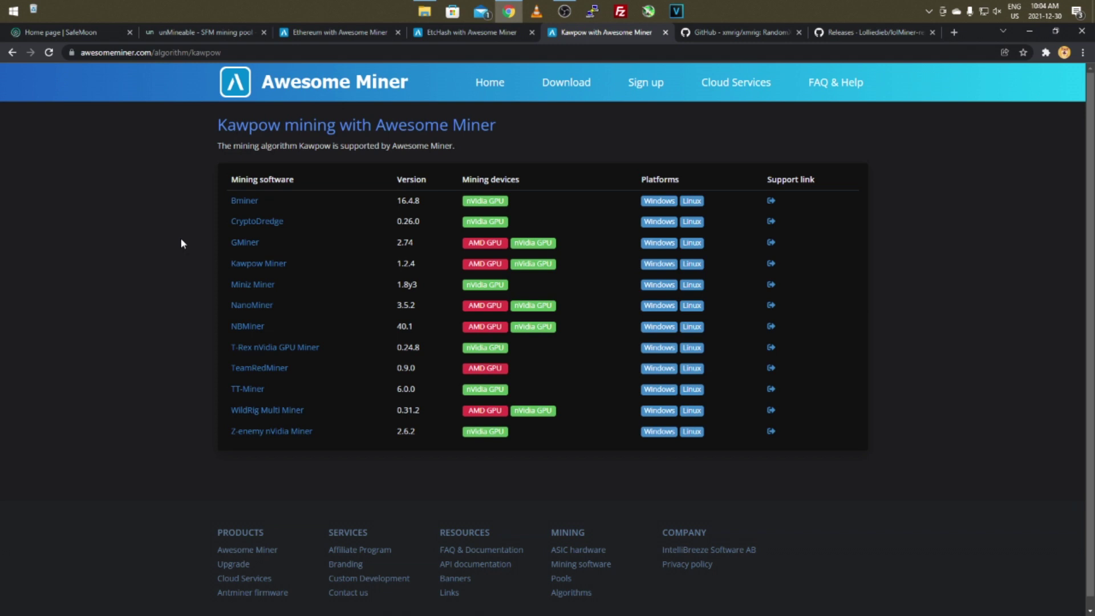
{"action": "left_click", "coordinate": [424, 11]}
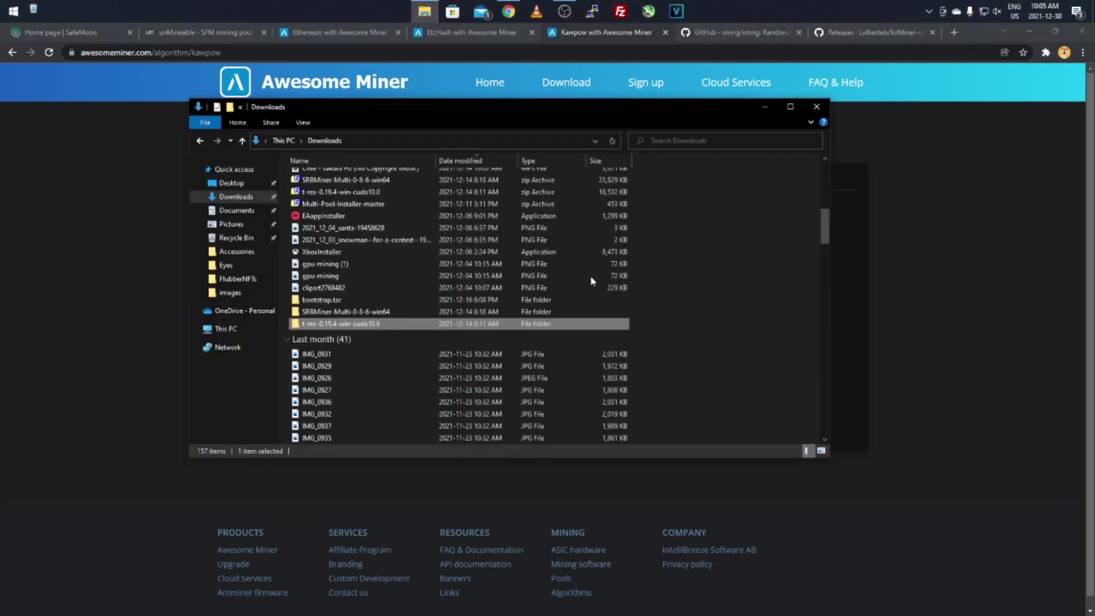
{"action": "double_click", "coordinate": [339, 325]}
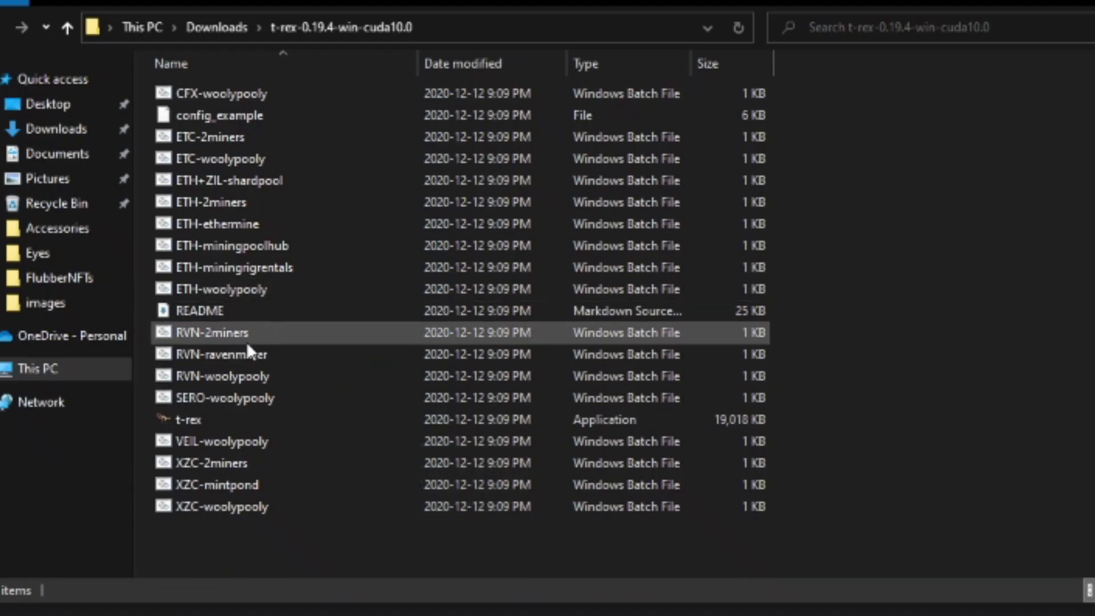
{"action": "left_click", "coordinate": [211, 334]}
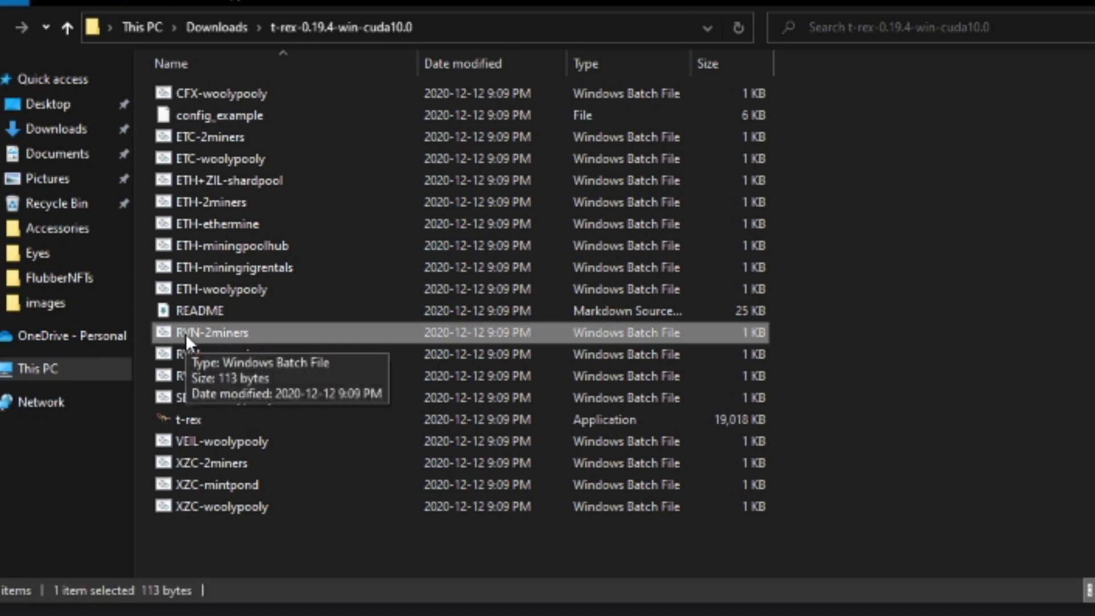
{"action": "right_click", "coordinate": [186, 334]}
{"action": "left_click", "coordinate": [214, 371]}
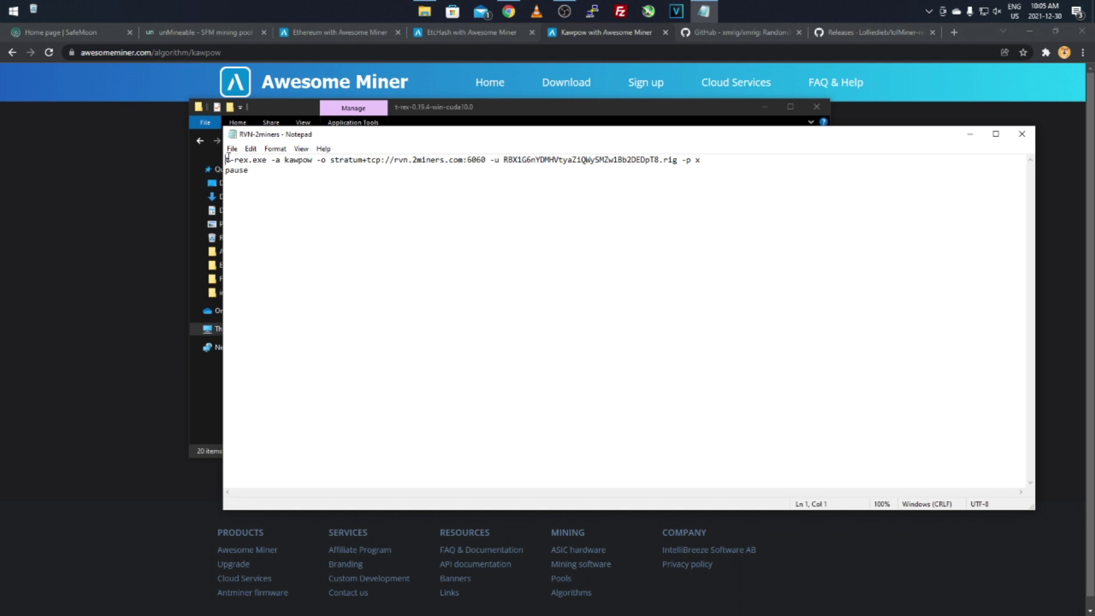
Highlight the -a kawpow algorithm option and the full stratum+tcp pool address in the RVN-2miners file
{"action": "left_click_drag", "start_coordinate": [272, 160], "coordinate": [314, 161]}
{"action": "left_click", "coordinate": [308, 160]}
{"action": "left_click_drag", "start_coordinate": [272, 159], "coordinate": [316, 163]}
{"action": "left_click", "coordinate": [315, 163]}
{"action": "left_click_drag", "start_coordinate": [330, 161], "coordinate": [487, 161]}
Copy the Kawpow global server address kp.unmineable.com:3333 from unMineable's SFM page
{"action": "left_click", "coordinate": [129, 192]}
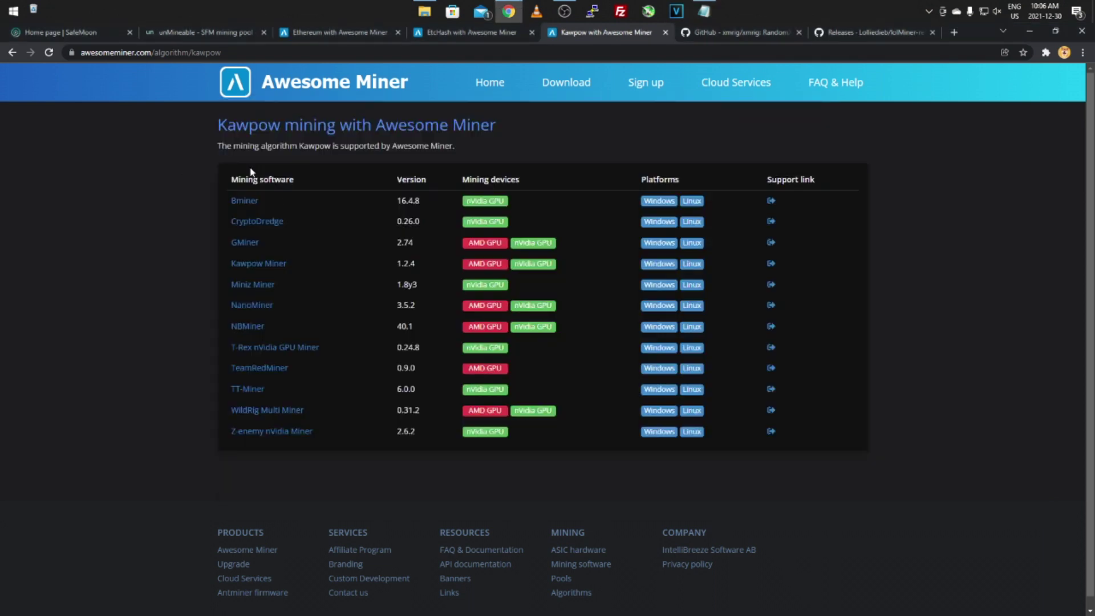
{"action": "left_click", "coordinate": [199, 37]}
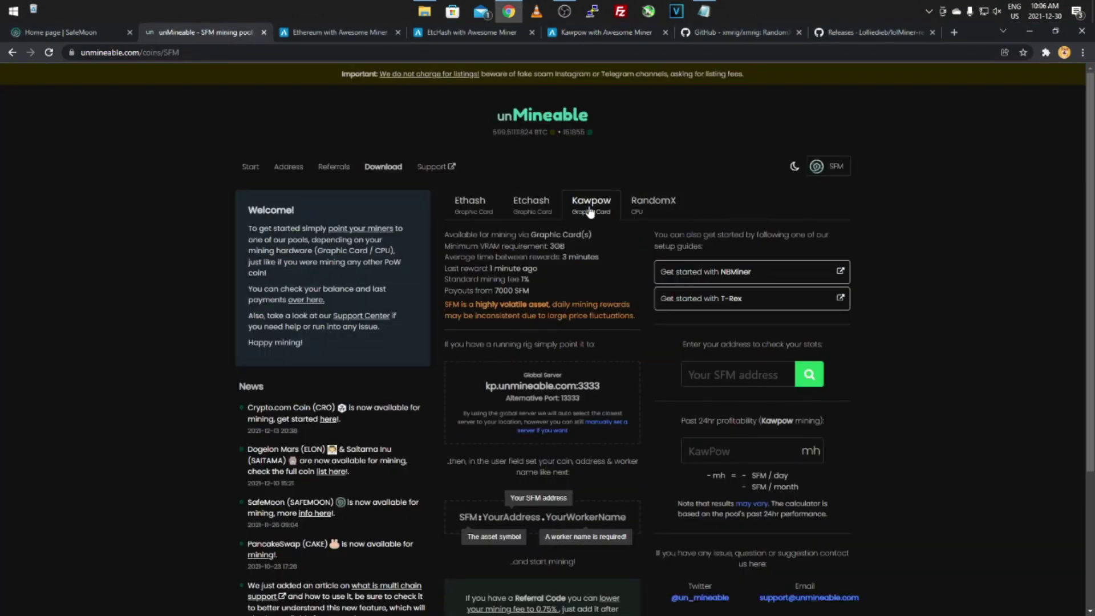
{"action": "scroll", "coordinate": [587, 217], "scroll_direction": "down", "scroll_amount": 2}
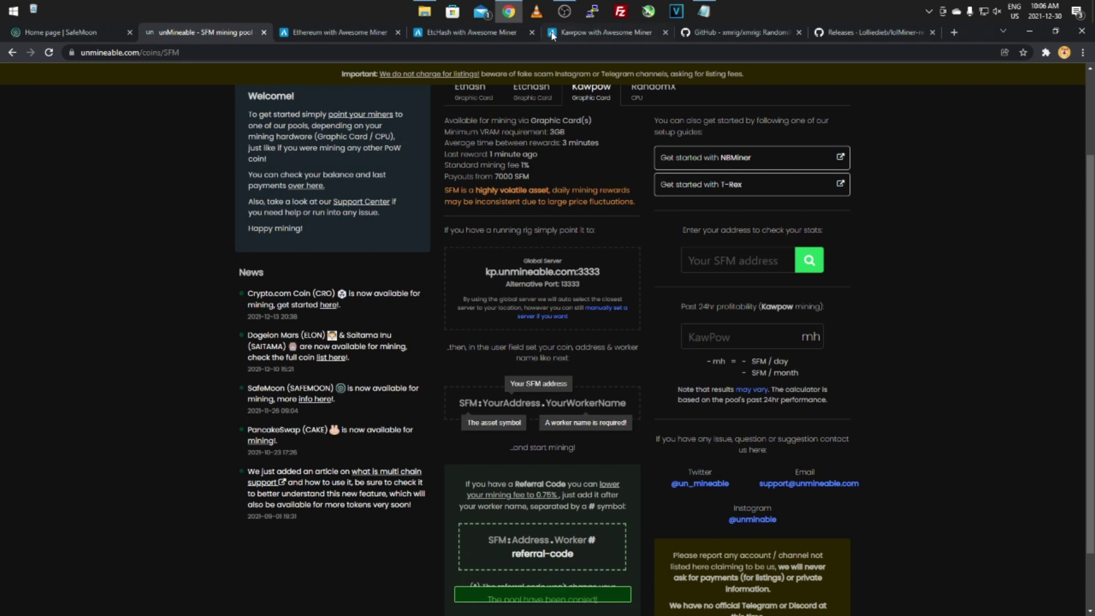
Try replacing the whole pool address, including its stratum+tcp:// prefix, with kp.unmineable.com:3333, and undo the replacement
{"action": "left_click", "coordinate": [704, 11]}
{"action": "right_click", "coordinate": [424, 158]}
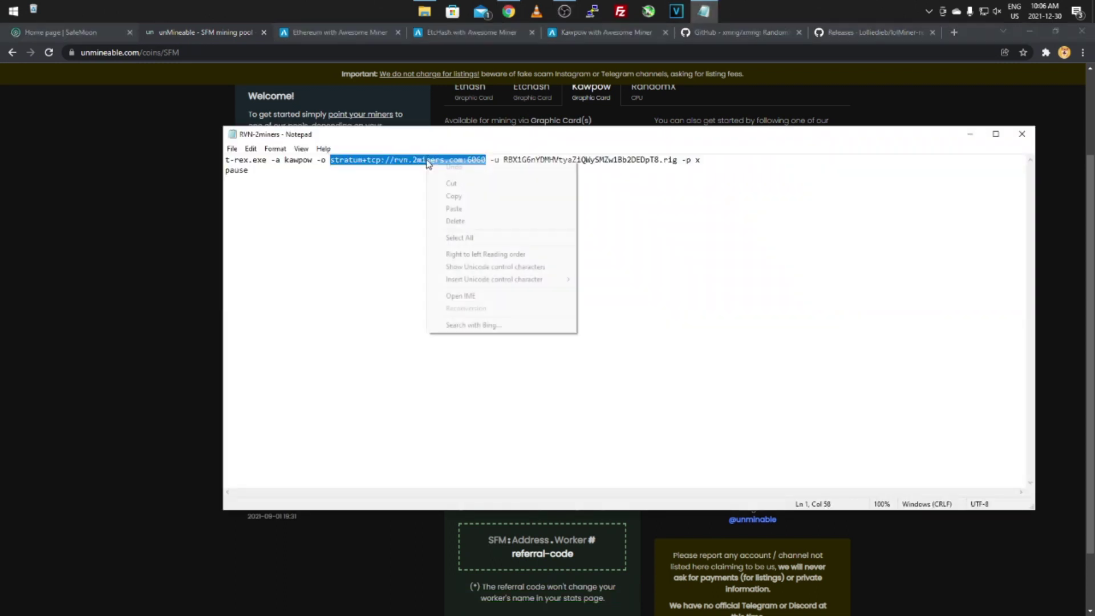
{"action": "left_click", "coordinate": [459, 209]}
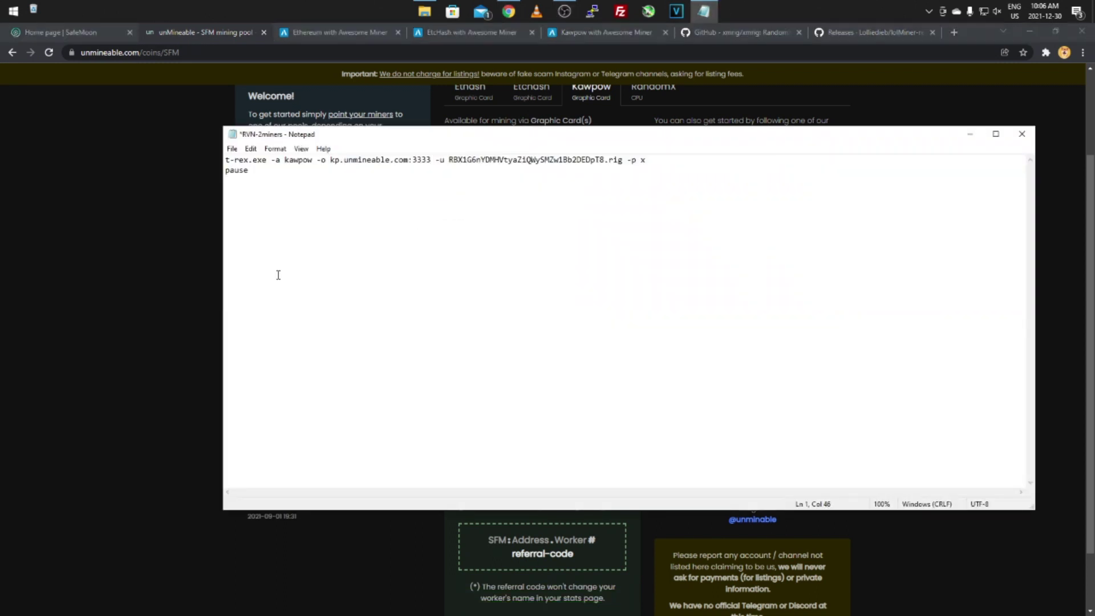
{"action": "left_click", "coordinate": [330, 161]}
{"action": "left_click_drag", "start_coordinate": [367, 137], "coordinate": [336, 151]}
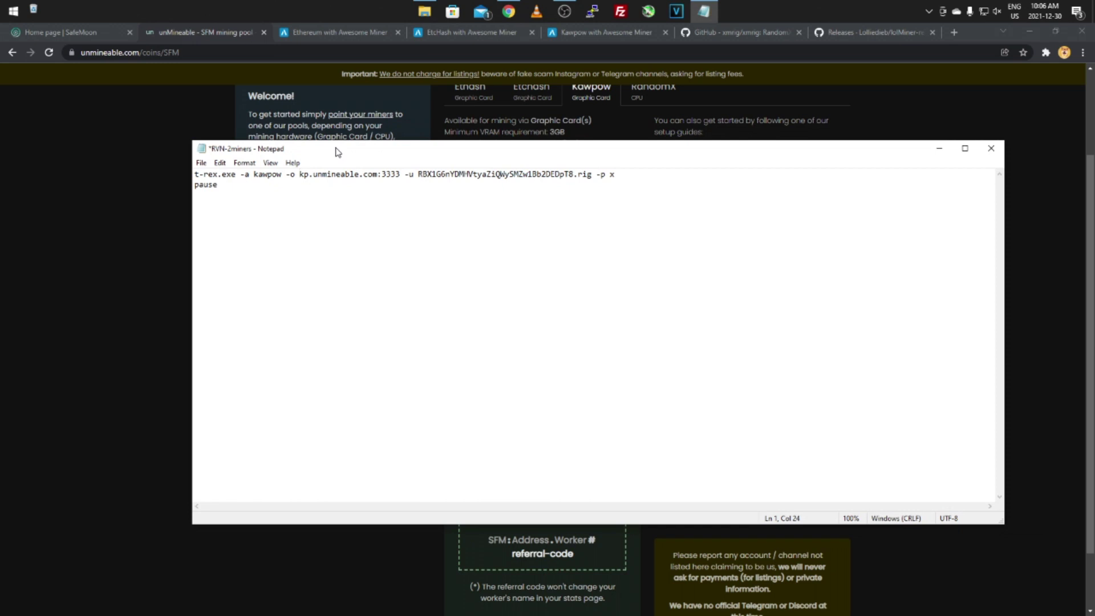
{"action": "left_click", "coordinate": [219, 163]}
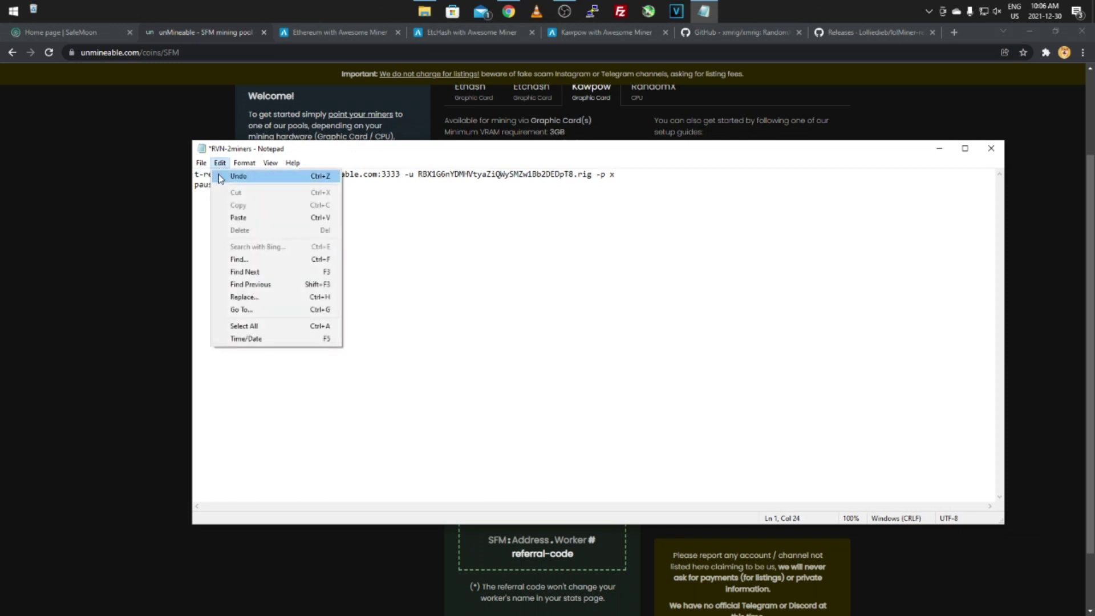
{"action": "left_click", "coordinate": [226, 175]}
Replace rvn.2miners.com:6060 after the stratum+tcp:// prefix with kp.unmineable.com:3333
{"action": "left_click", "coordinate": [322, 175]}
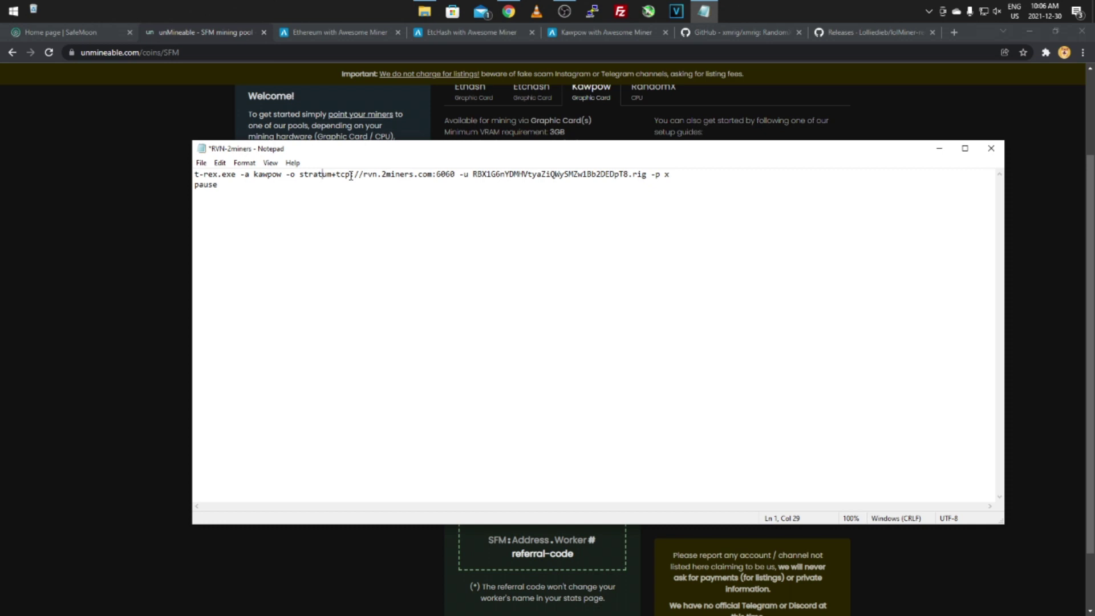
{"action": "left_click_drag", "start_coordinate": [362, 175], "coordinate": [455, 175]}
{"action": "right_click", "coordinate": [445, 176]}
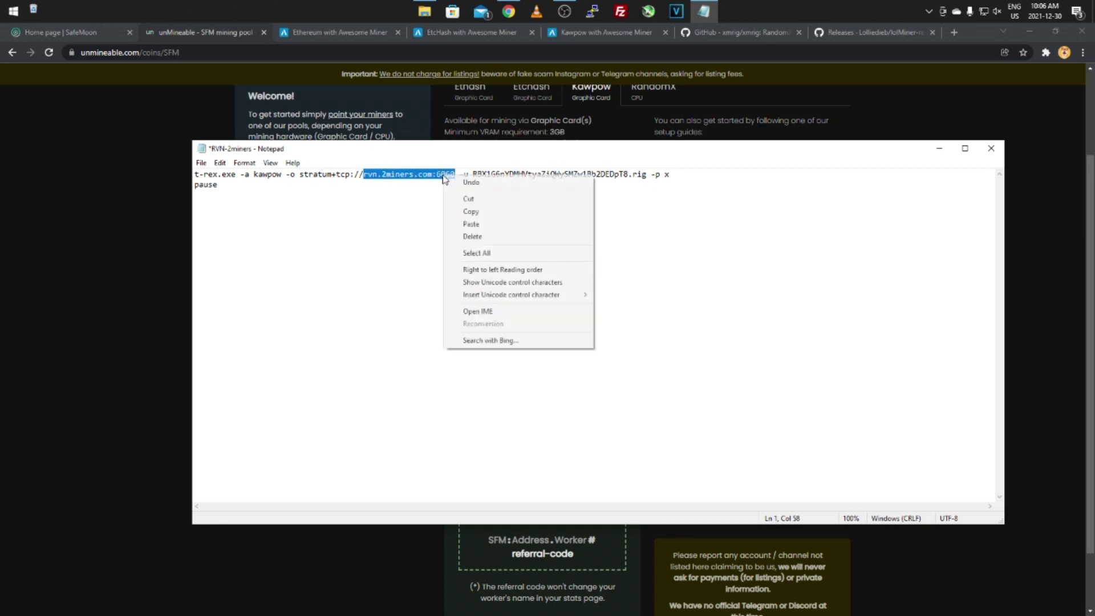
{"action": "left_click", "coordinate": [471, 224]}
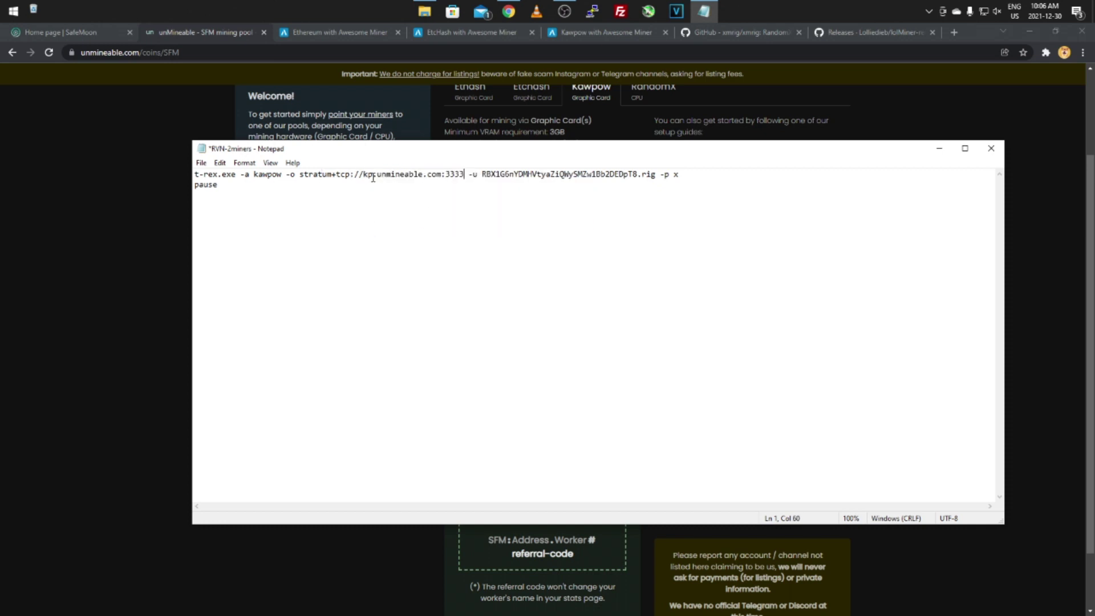
Replace the wallet and rig value after -u with SFM:YourAddress.YourWorkerName copied from unMineable's Kawpow details
{"action": "left_click_drag", "start_coordinate": [364, 174], "coordinate": [656, 177]}
{"action": "left_click", "coordinate": [479, 176]}
{"action": "left_click", "coordinate": [86, 256]}
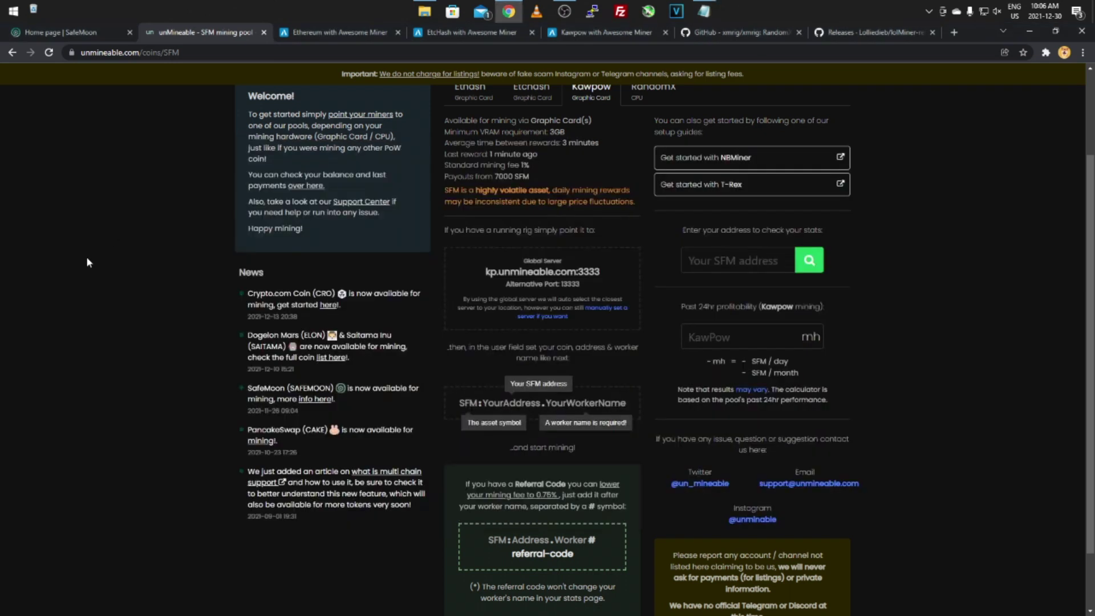
{"action": "scroll", "coordinate": [468, 341], "scroll_direction": "down", "scroll_amount": 2}
{"action": "left_click_drag", "start_coordinate": [466, 336], "coordinate": [615, 332]}
{"action": "right_click", "coordinate": [614, 332]}
{"action": "left_click", "coordinate": [630, 341]}
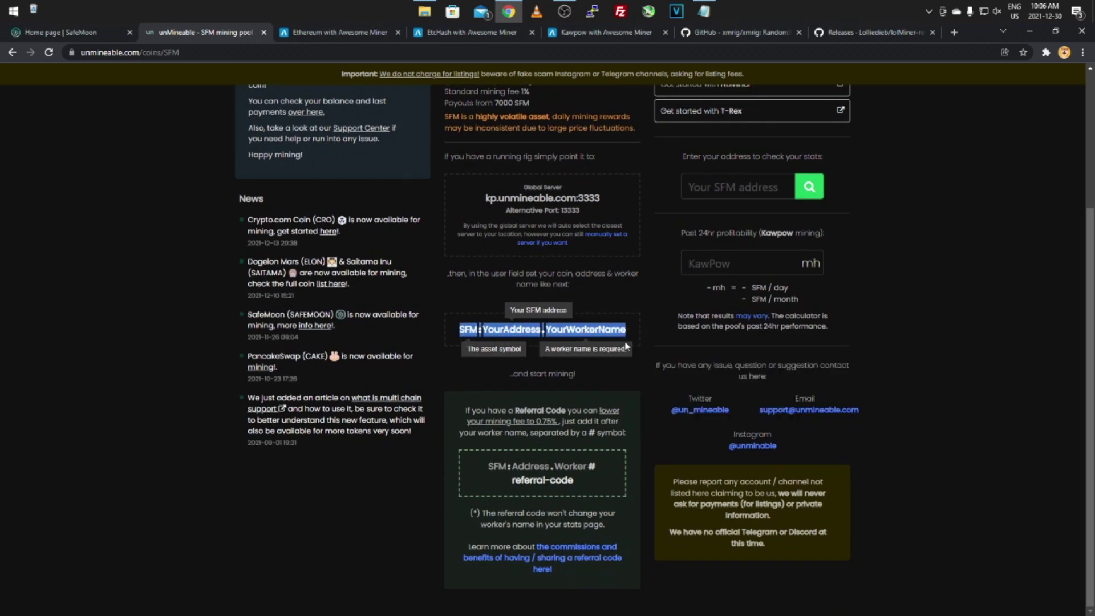
{"action": "left_click", "coordinate": [704, 11]}
{"action": "right_click", "coordinate": [517, 170]}
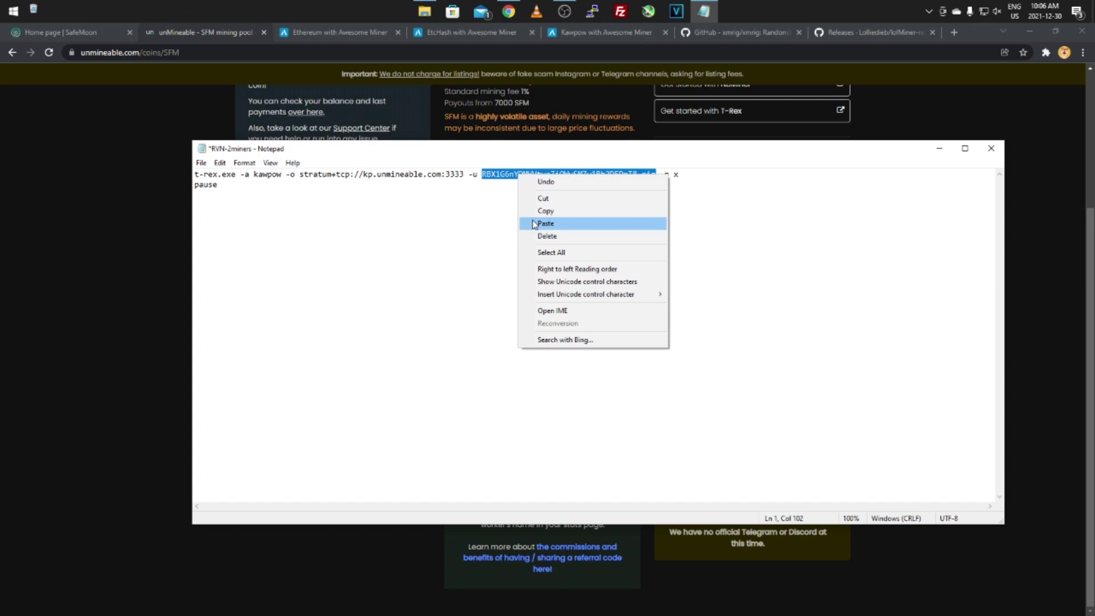
{"action": "left_click", "coordinate": [529, 222]}
Save and close the edited RVN-2miners batch file and return to the t-rex folder
{"action": "left_click_drag", "start_coordinate": [500, 174], "coordinate": [634, 178]}
{"action": "left_click", "coordinate": [633, 178]}
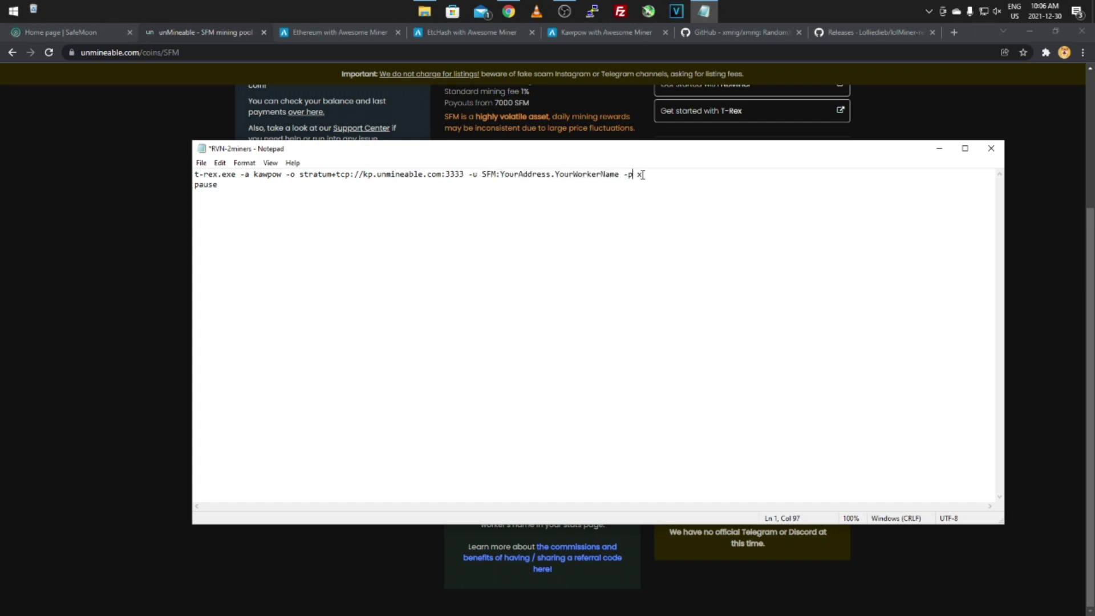
{"action": "left_click", "coordinate": [202, 163]}
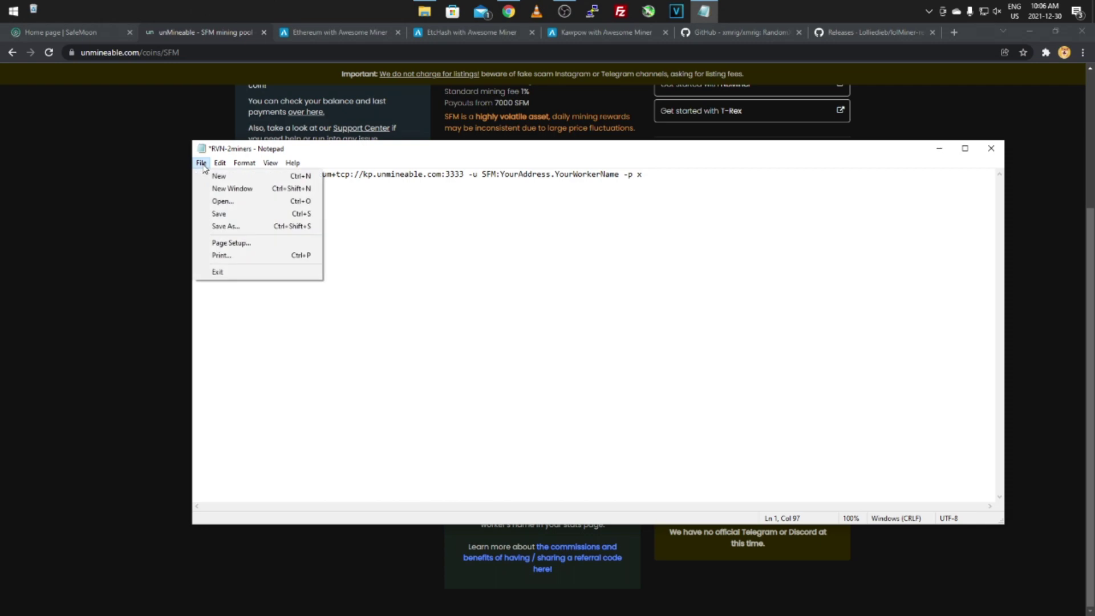
{"action": "left_click", "coordinate": [219, 214]}
{"action": "left_click", "coordinate": [991, 148]}
{"action": "left_click", "coordinate": [428, 9]}
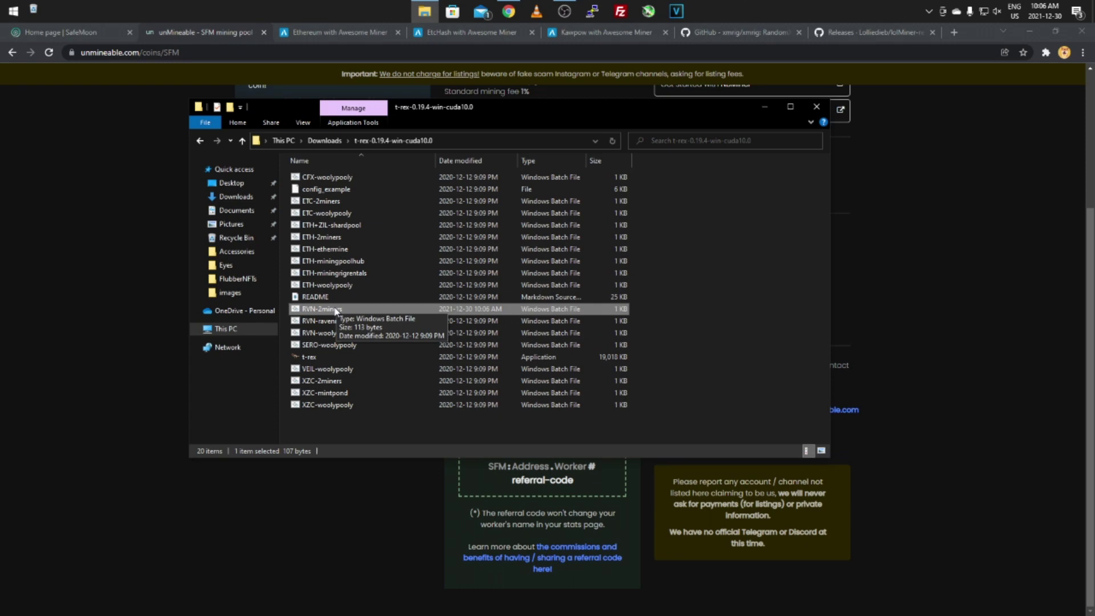
Return to unMineable's SFM page and view the RandomX CPU mining details
{"action": "left_click", "coordinate": [508, 11]}
{"action": "scroll", "coordinate": [573, 182], "scroll_direction": "up", "scroll_amount": 3}
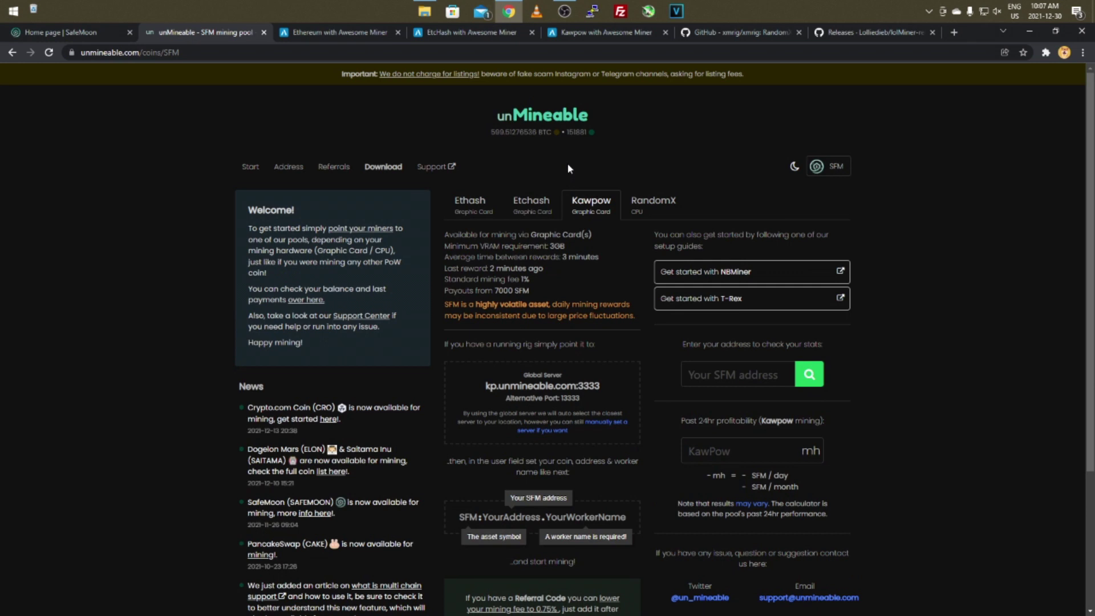
{"action": "left_click", "coordinate": [634, 204]}
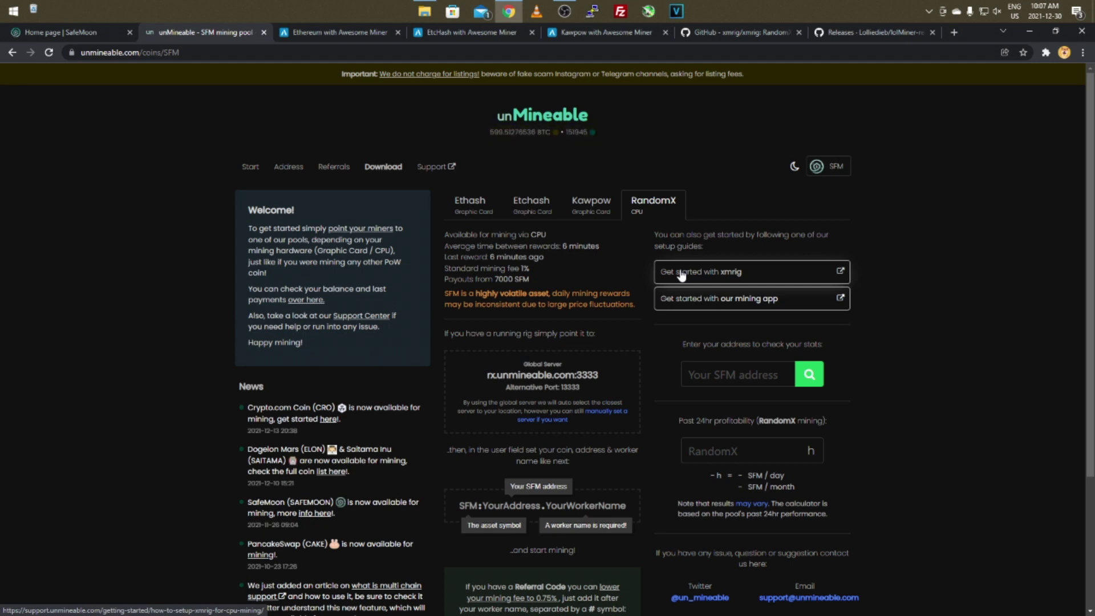
Download xmrig-6.16.2-msvc-win64.zip from XMRig's GitHub releases and keep the file blocked by the browser
{"action": "left_click", "coordinate": [726, 34]}
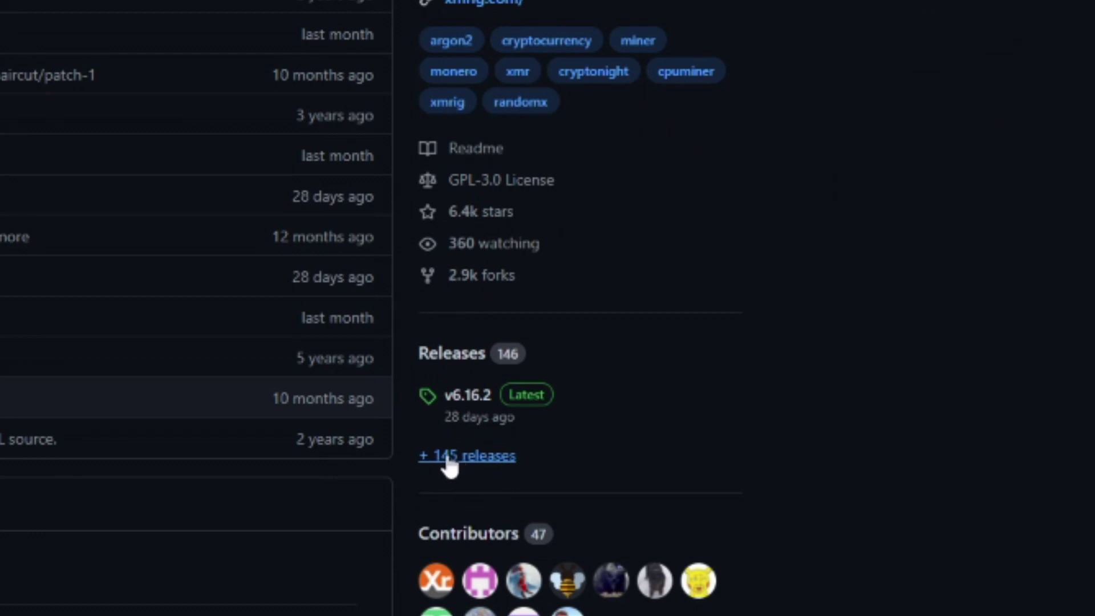
{"action": "left_click", "coordinate": [448, 456]}
{"action": "scroll", "coordinate": [559, 375], "scroll_direction": "down", "scroll_amount": 10}
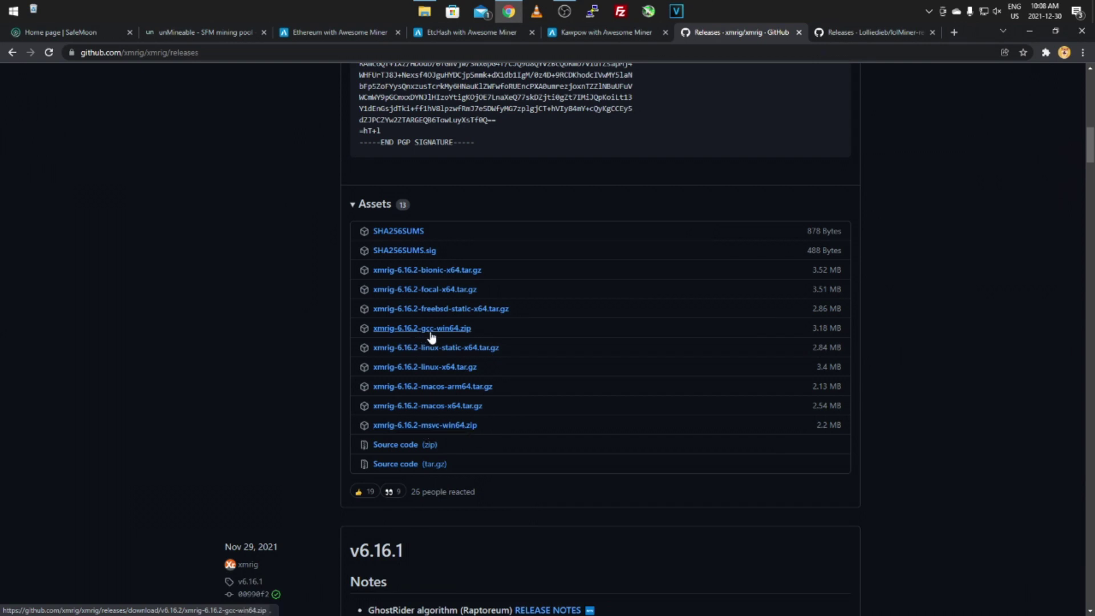
{"action": "left_click", "coordinate": [442, 432]}
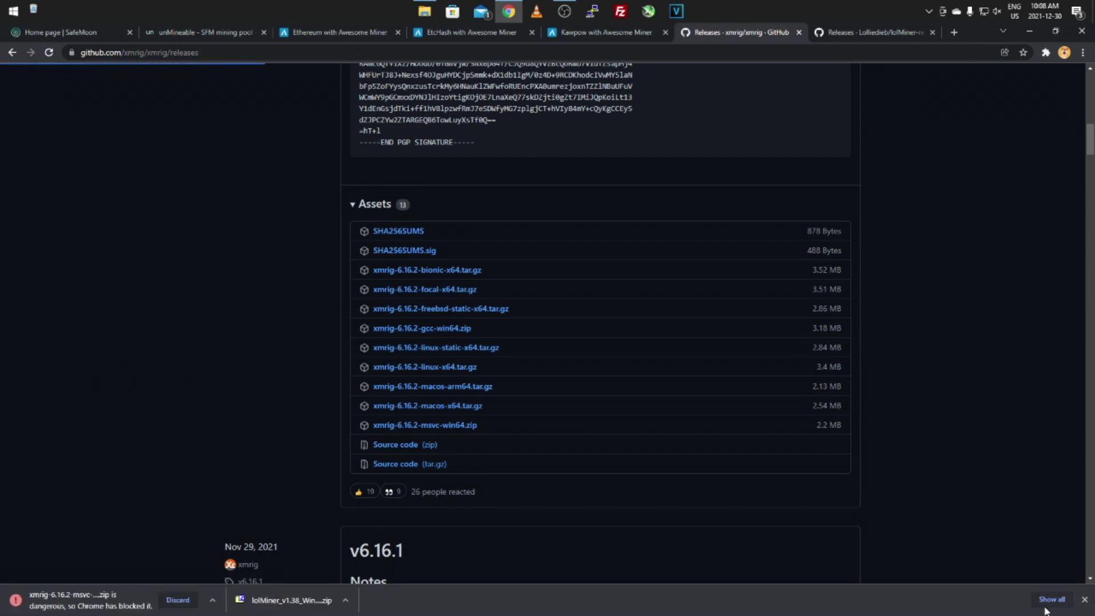
{"action": "left_click", "coordinate": [1045, 602]}
{"action": "left_click", "coordinate": [556, 212]}
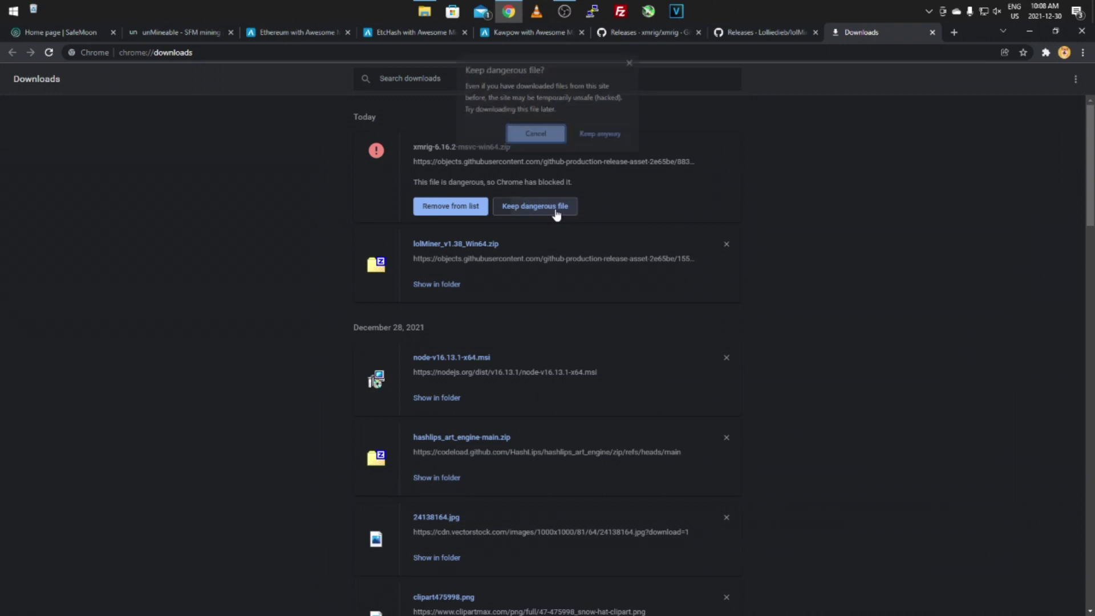
{"action": "left_click", "coordinate": [600, 133]}
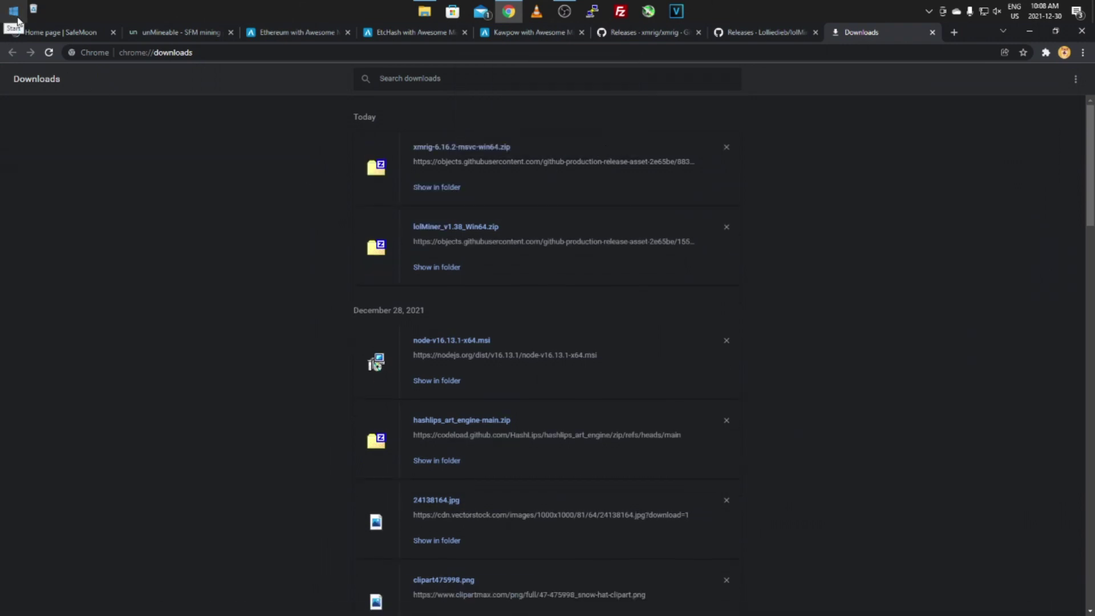
Extract the xmrig-6.16.2-msvc-win64 archive into its own folder in Downloads
{"action": "left_click", "coordinate": [424, 12]}
{"action": "left_click", "coordinate": [218, 197]}
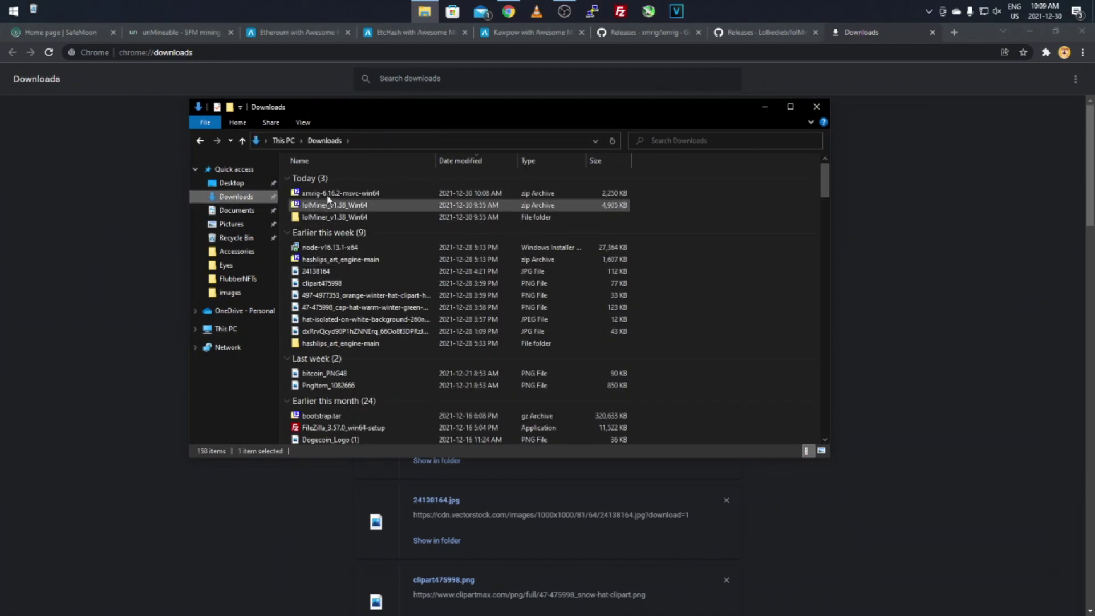
{"action": "right_click", "coordinate": [328, 193]}
{"action": "mouse_move", "coordinate": [443, 226]}
{"action": "left_click", "coordinate": [543, 277]}
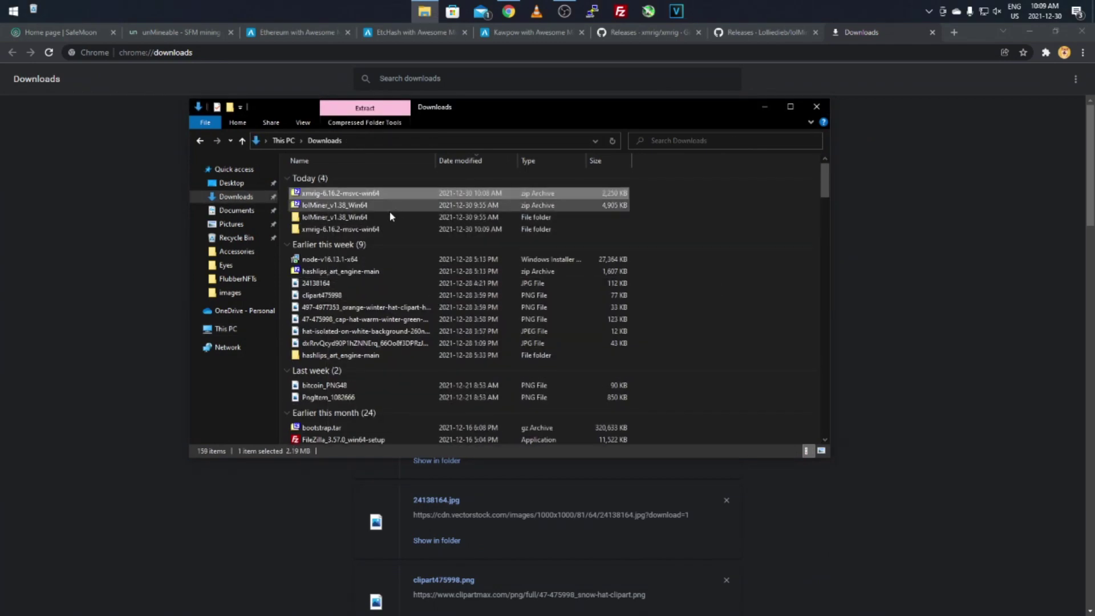
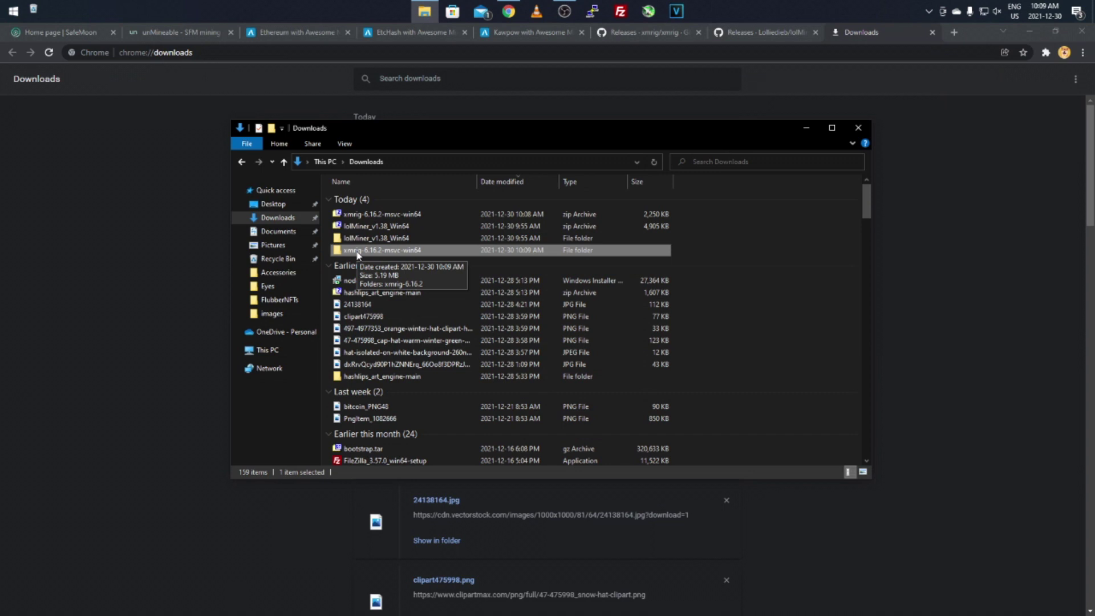
Create a new text document with its default name inside the extracted xmrig-6.16.2 folder
{"action": "double_click", "coordinate": [358, 252]}
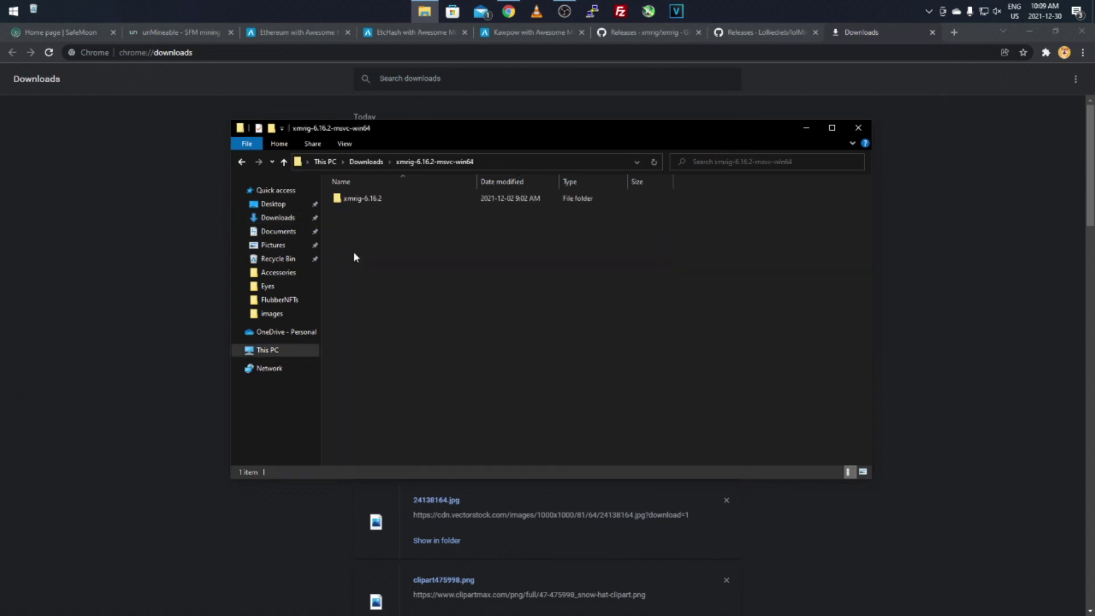
{"action": "double_click", "coordinate": [366, 199]}
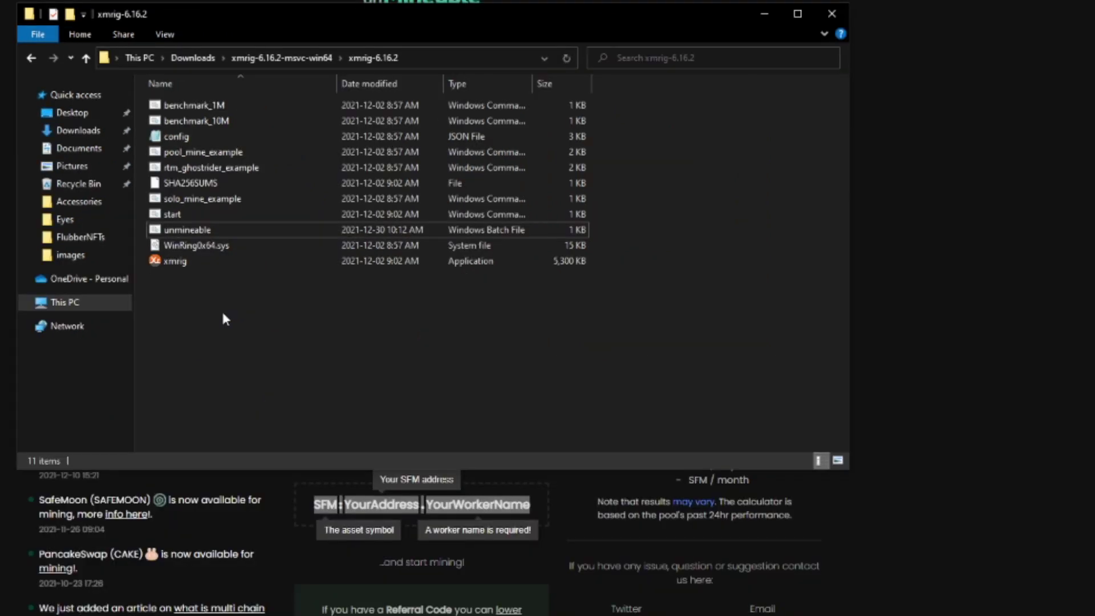
{"action": "right_click", "coordinate": [290, 410]}
{"action": "mouse_move", "coordinate": [376, 489]}
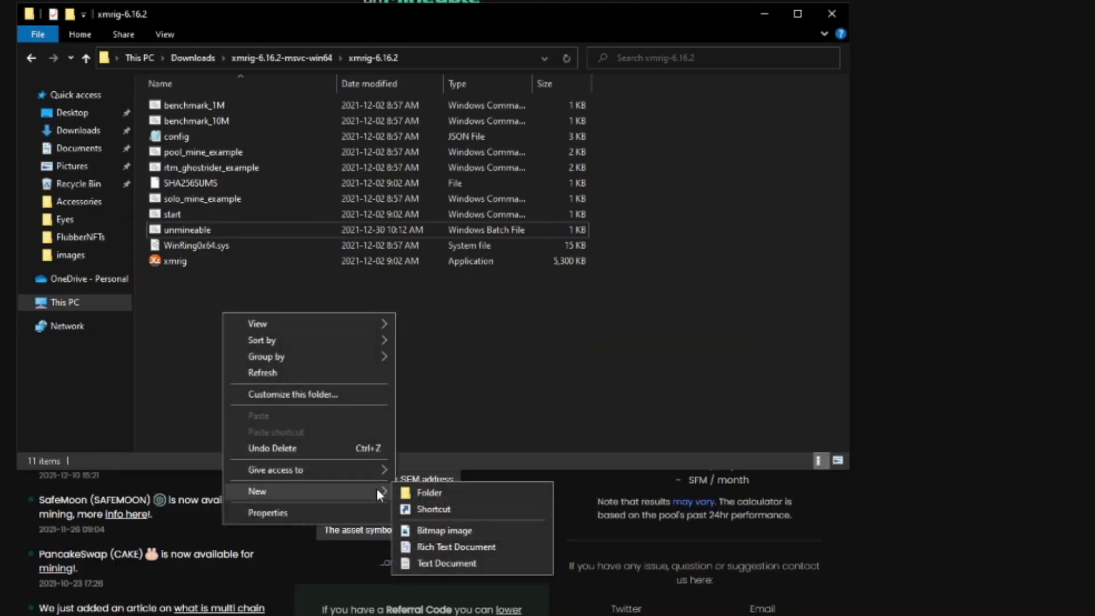
{"action": "left_click", "coordinate": [446, 563]}
{"action": "left_click", "coordinate": [249, 350]}
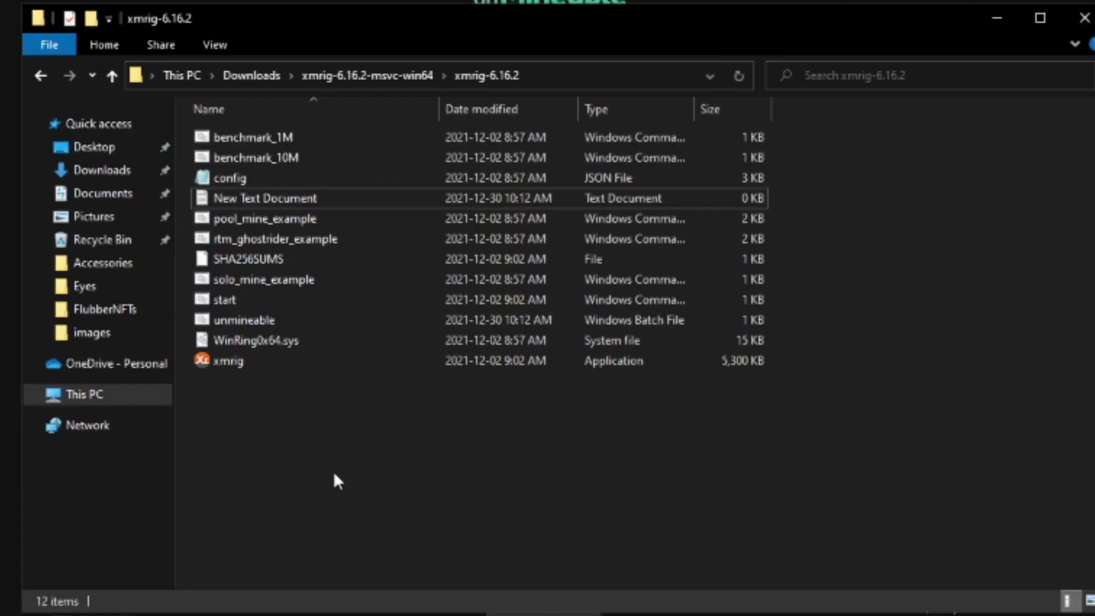
Copy the full XMRig command line from the existing unmineable batch file, leaving that file unchanged and closed
{"action": "left_click", "coordinate": [189, 230]}
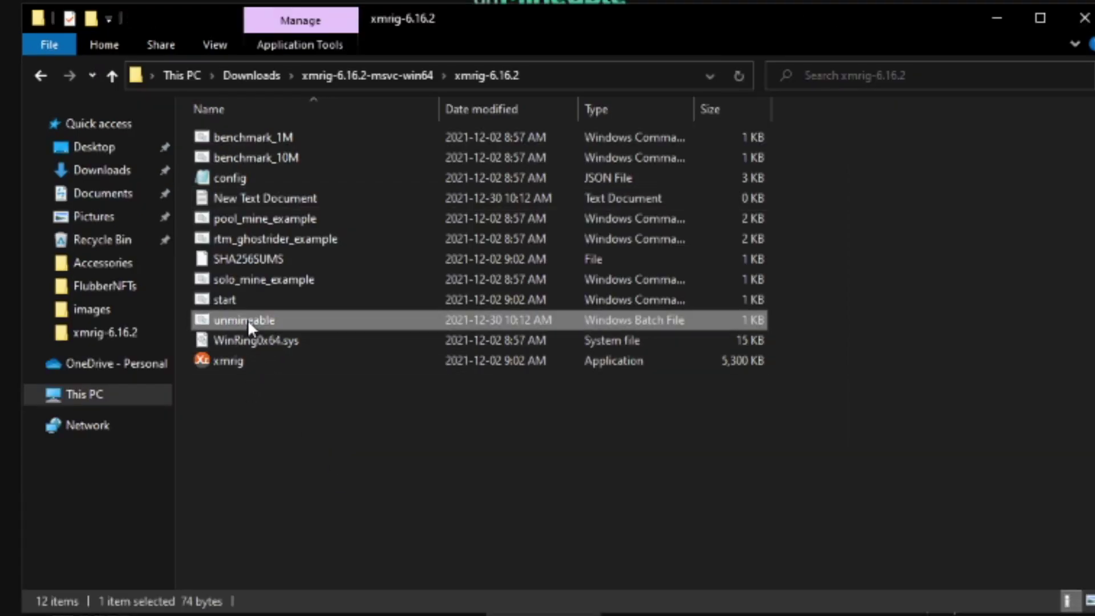
{"action": "right_click", "coordinate": [248, 319]}
{"action": "left_click", "coordinate": [288, 357]}
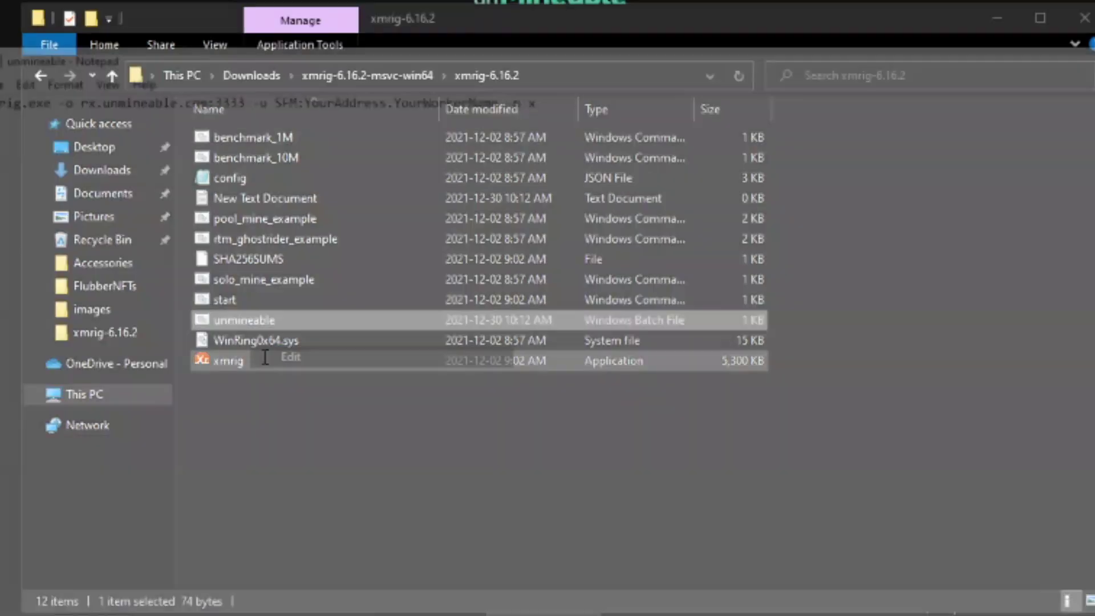
{"action": "left_click_drag", "start_coordinate": [574, 110], "coordinate": [3, 97]}
{"action": "right_click", "coordinate": [19, 94]}
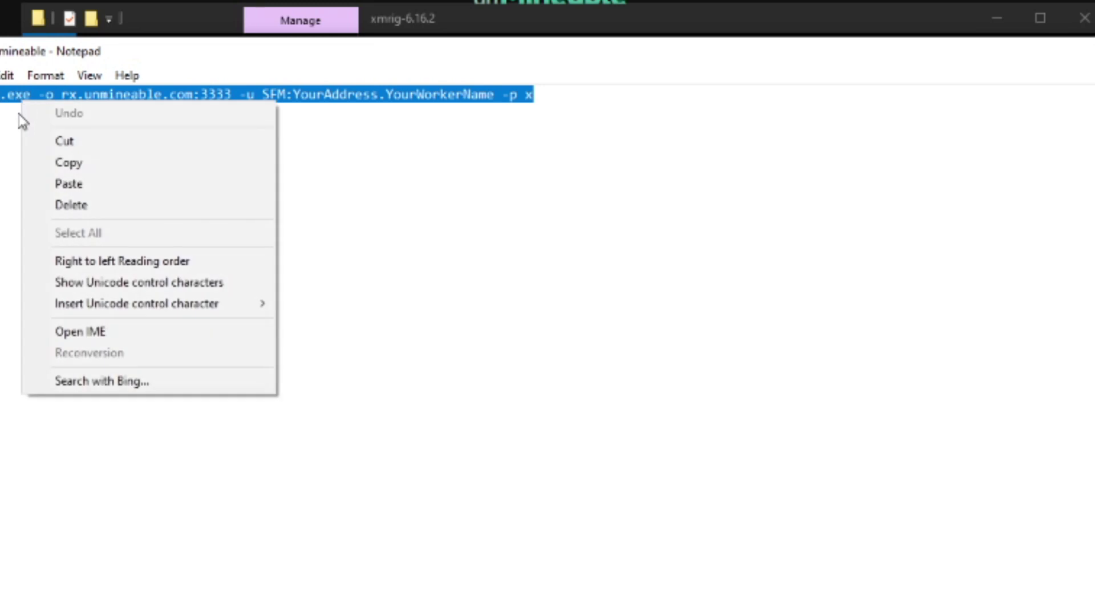
{"action": "left_click", "coordinate": [37, 162]}
{"action": "key", "text": "alt+F4"}
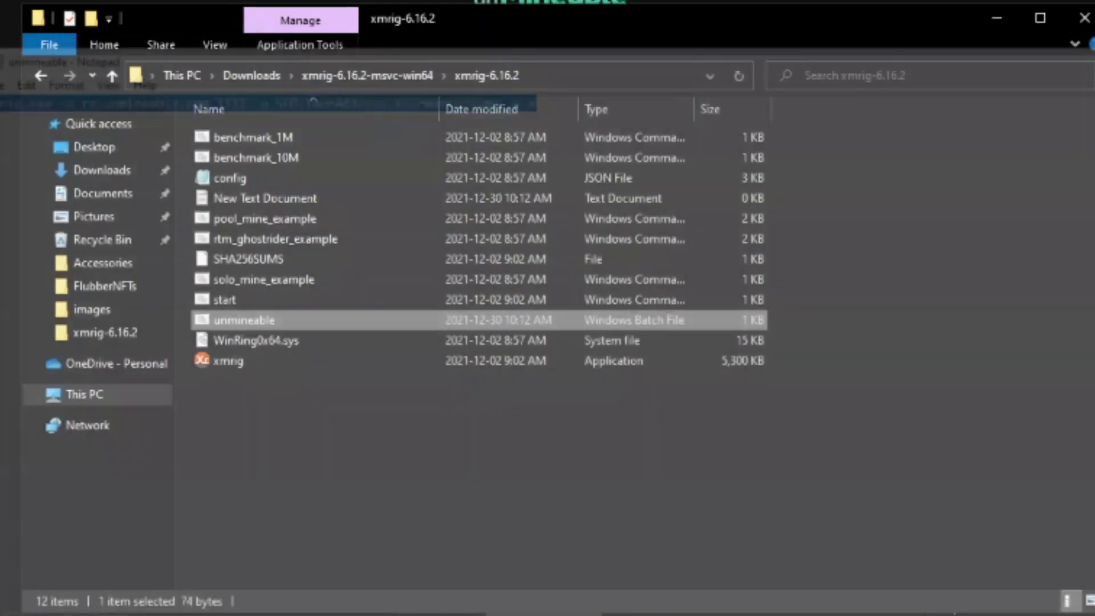
{"action": "left_click", "coordinate": [268, 436]}
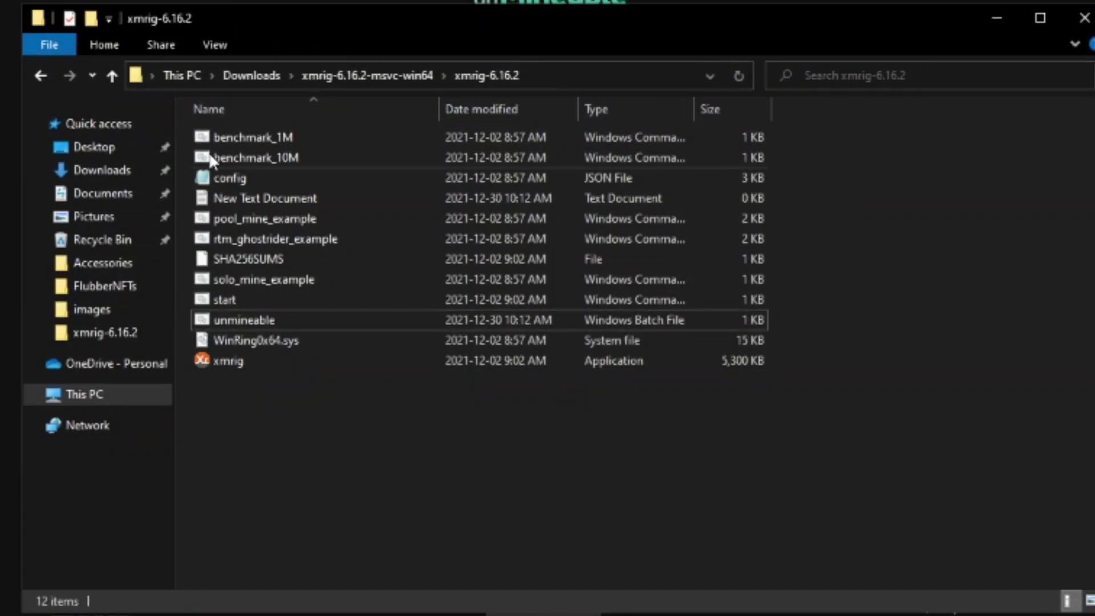
Paste the command xmrig.exe -o rx.unmineable.com:3333 -u SFM:YourAddress.YourWorkerName -p x into New Text Document
{"action": "double_click", "coordinate": [233, 197]}
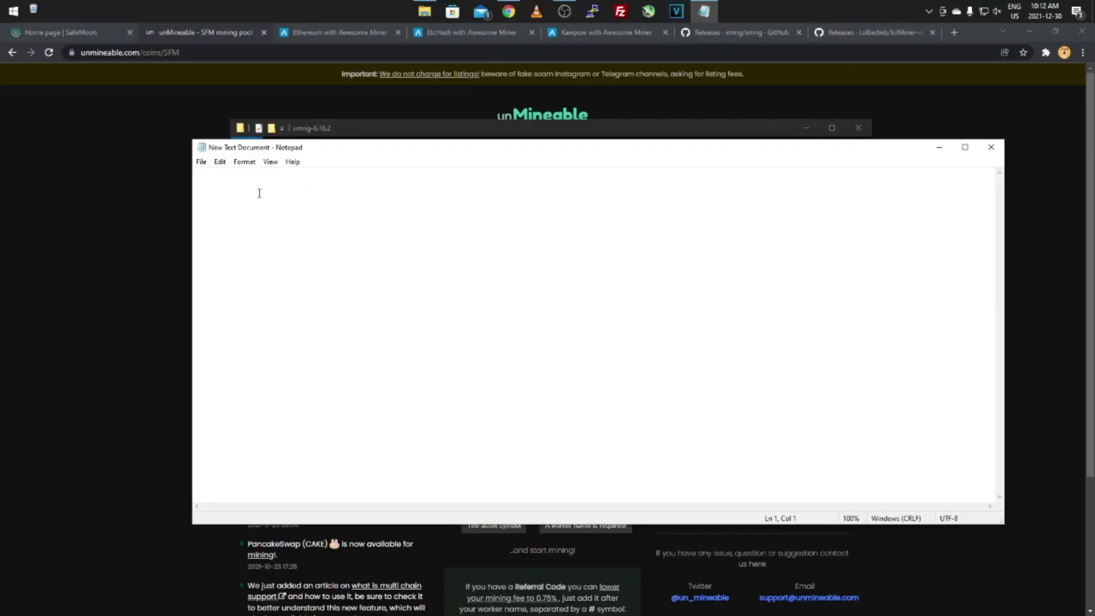
{"action": "right_click", "coordinate": [252, 178]}
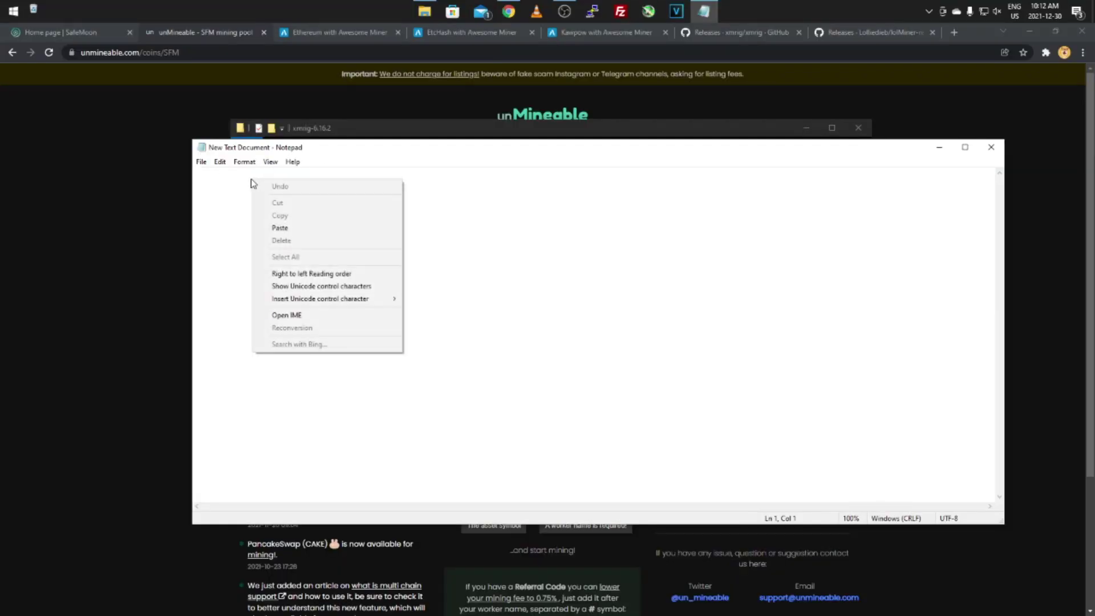
{"action": "left_click", "coordinate": [270, 228]}
{"action": "left_click_drag", "start_coordinate": [195, 172], "coordinate": [272, 178]}
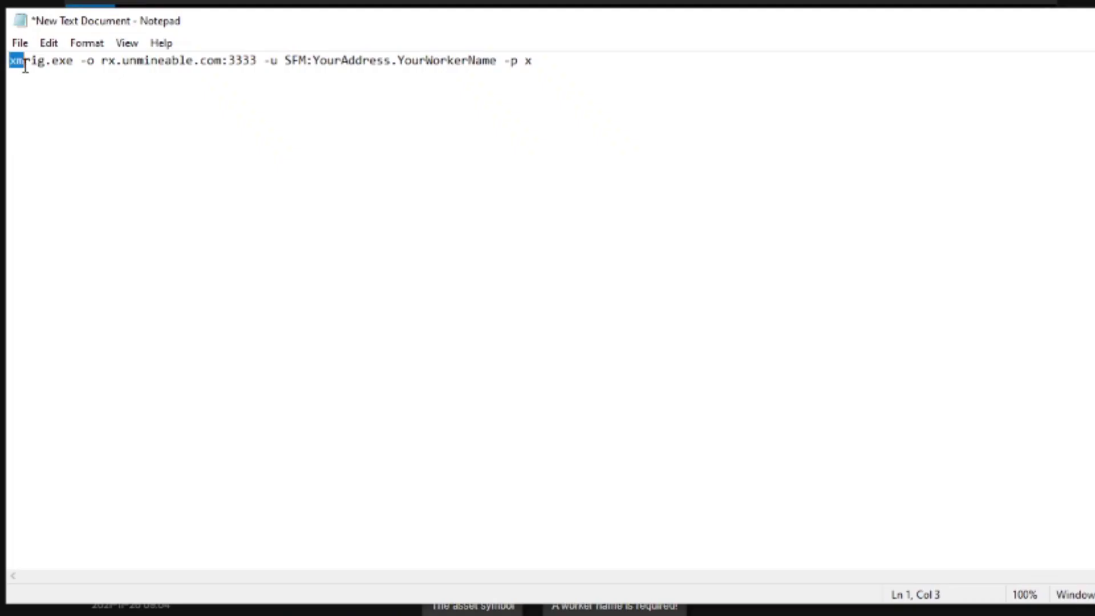
{"action": "left_click_drag", "start_coordinate": [130, 68], "coordinate": [583, 72]}
{"action": "left_click", "coordinate": [583, 73]}
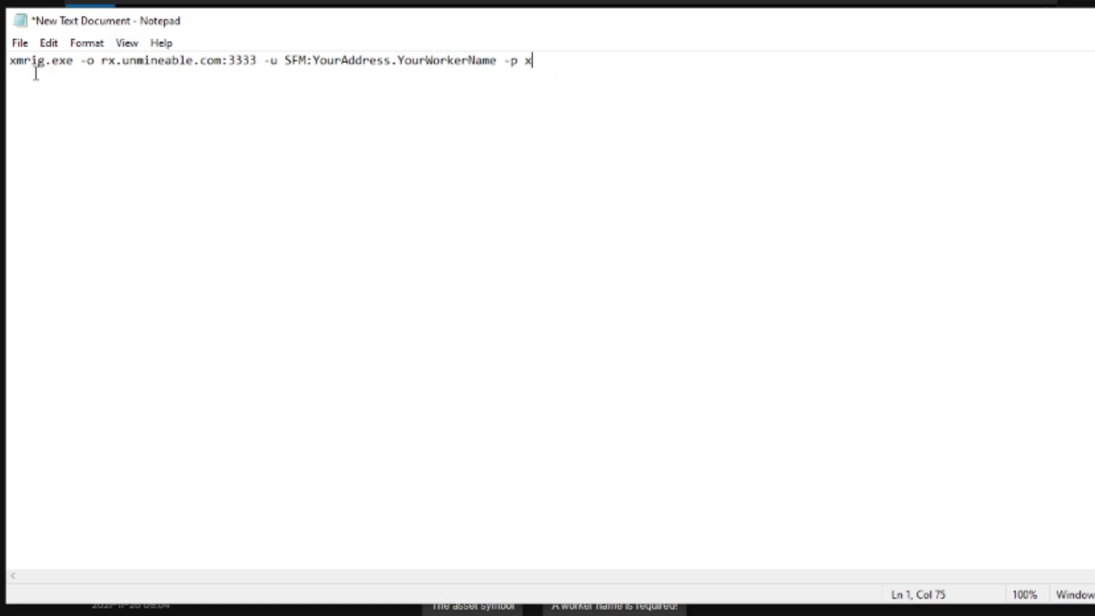
Replace the pool address in the command with rx.unmineable.com:3333 copied from unMineable's RandomX page
{"action": "left_click_drag", "start_coordinate": [100, 60], "coordinate": [261, 55]}
{"action": "left_click", "coordinate": [53, 196]}
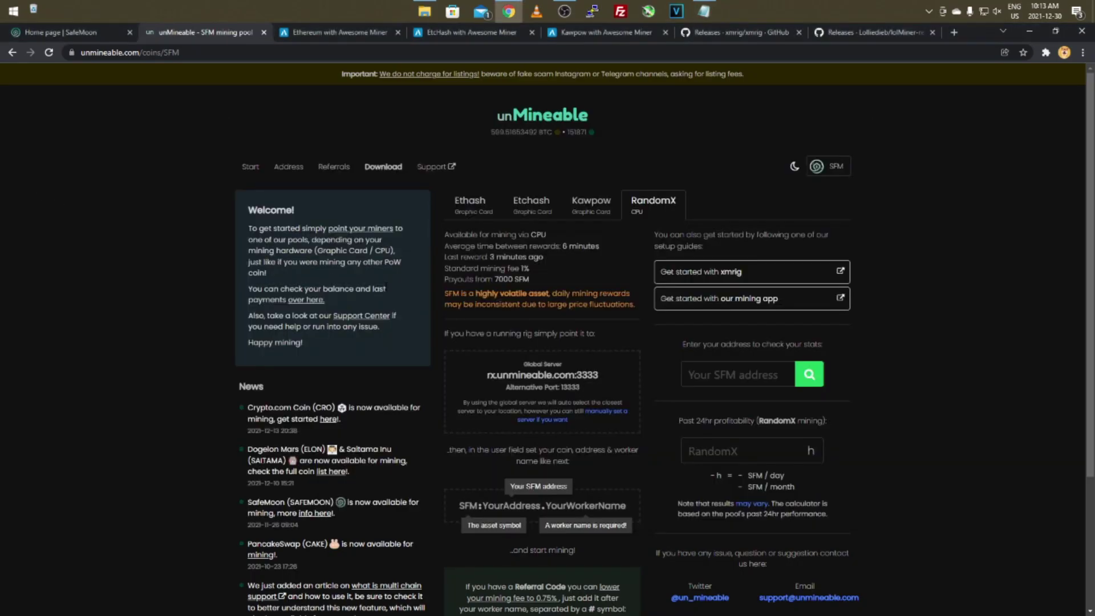
{"action": "scroll", "coordinate": [492, 277], "scroll_direction": "down", "scroll_amount": 2}
{"action": "left_click", "coordinate": [502, 263]}
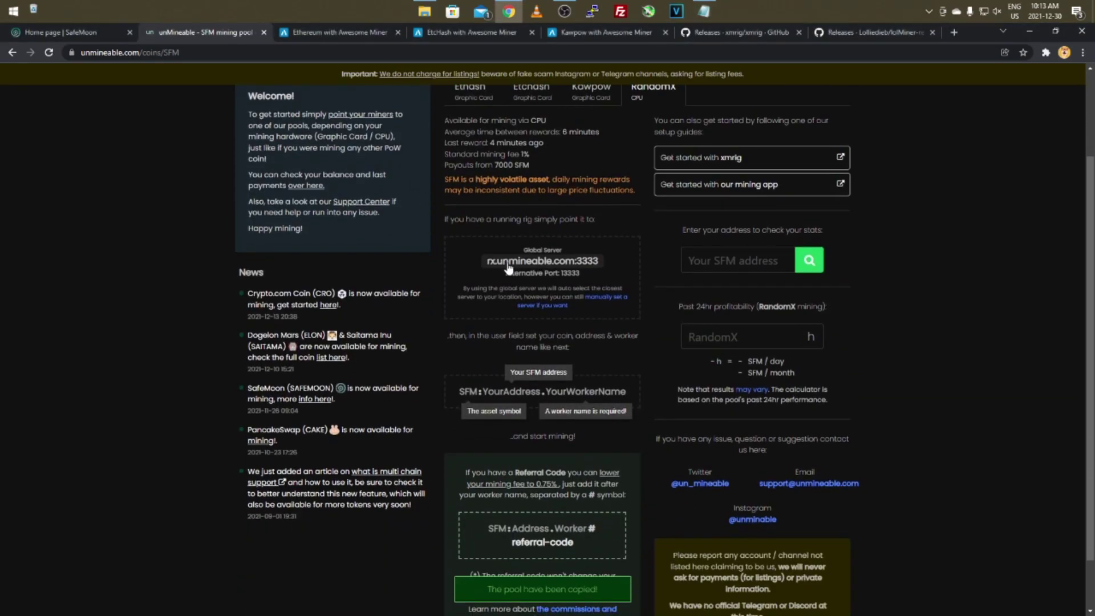
{"action": "scroll", "coordinate": [541, 226], "scroll_direction": "up", "scroll_amount": 1}
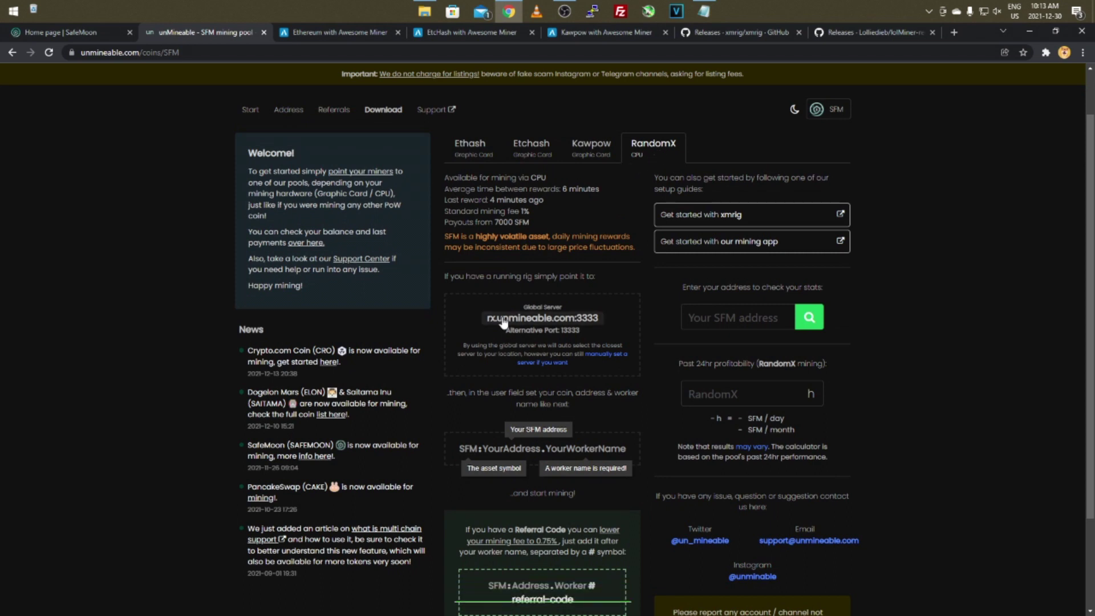
{"action": "left_click", "coordinate": [543, 317]}
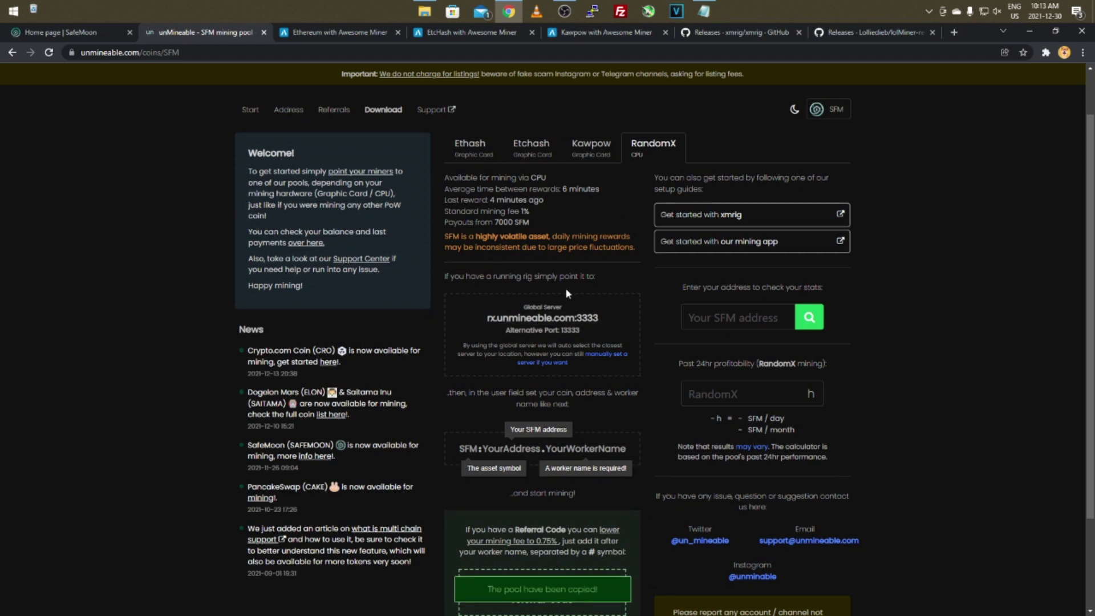
{"action": "left_click", "coordinate": [704, 11]}
{"action": "right_click", "coordinate": [274, 176]}
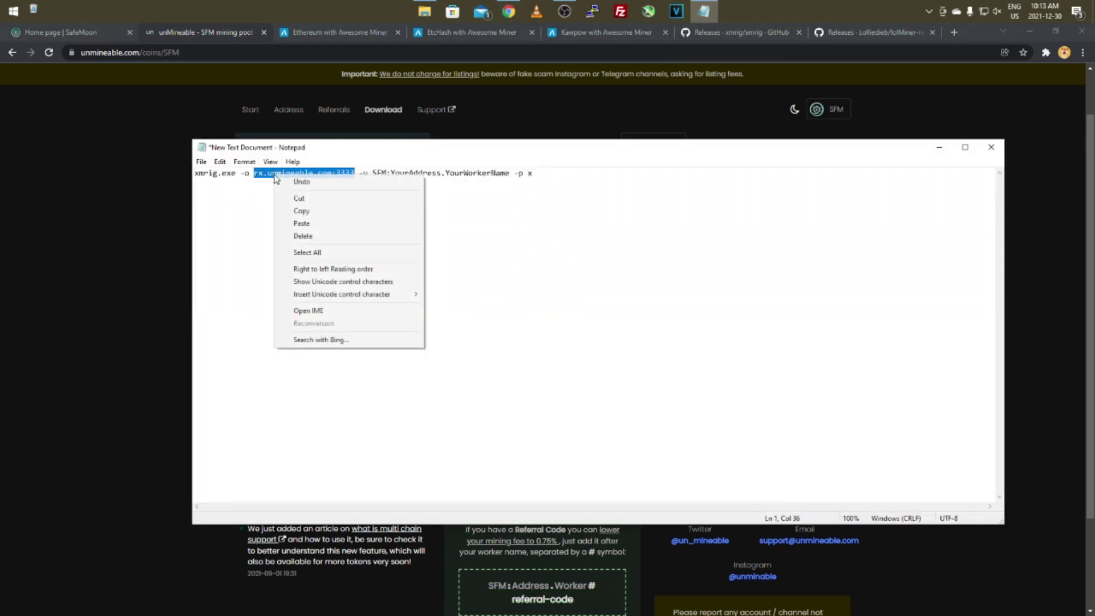
{"action": "left_click", "coordinate": [285, 223]}
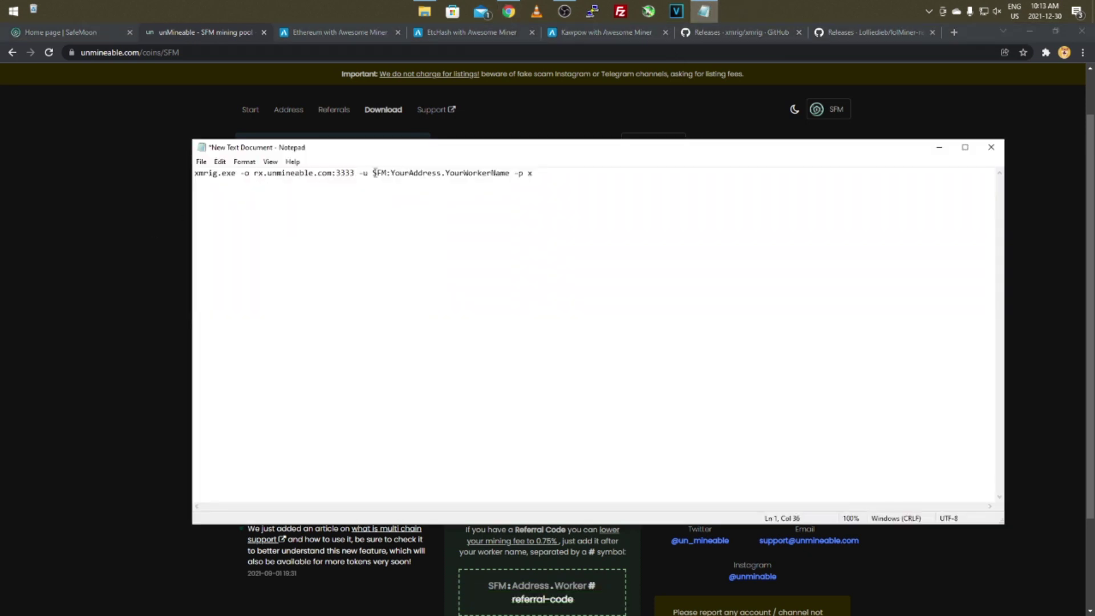
Compare the command's SFM:YourAddress.YourWorkerName part with the user field format on unMineable's RandomX page
{"action": "left_click_drag", "start_coordinate": [372, 173], "coordinate": [510, 173]}
{"action": "left_click", "coordinate": [69, 258]}
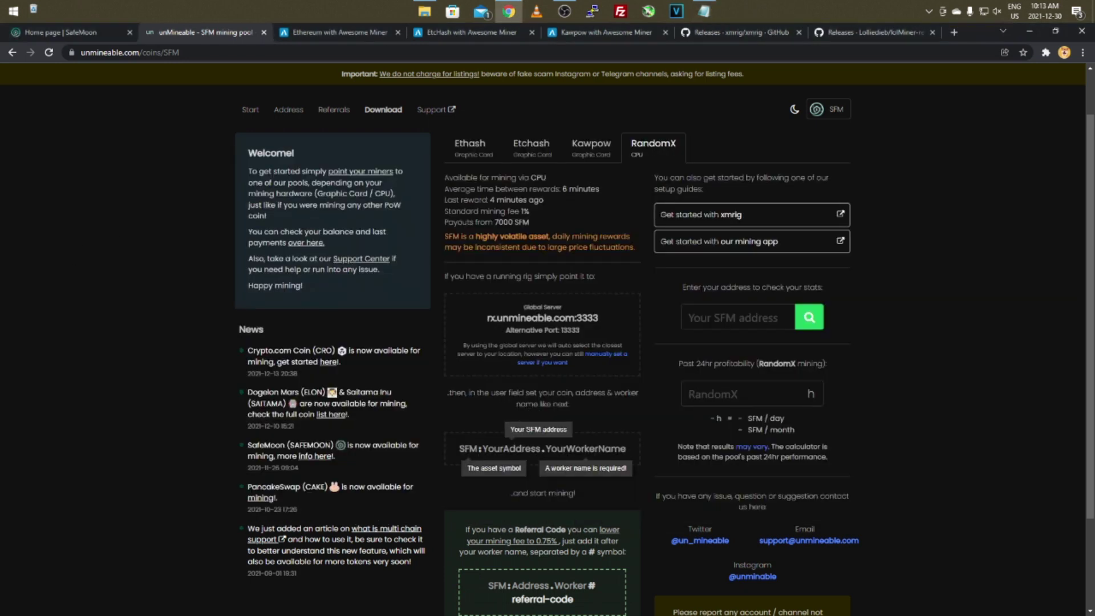
{"action": "left_click", "coordinate": [704, 12]}
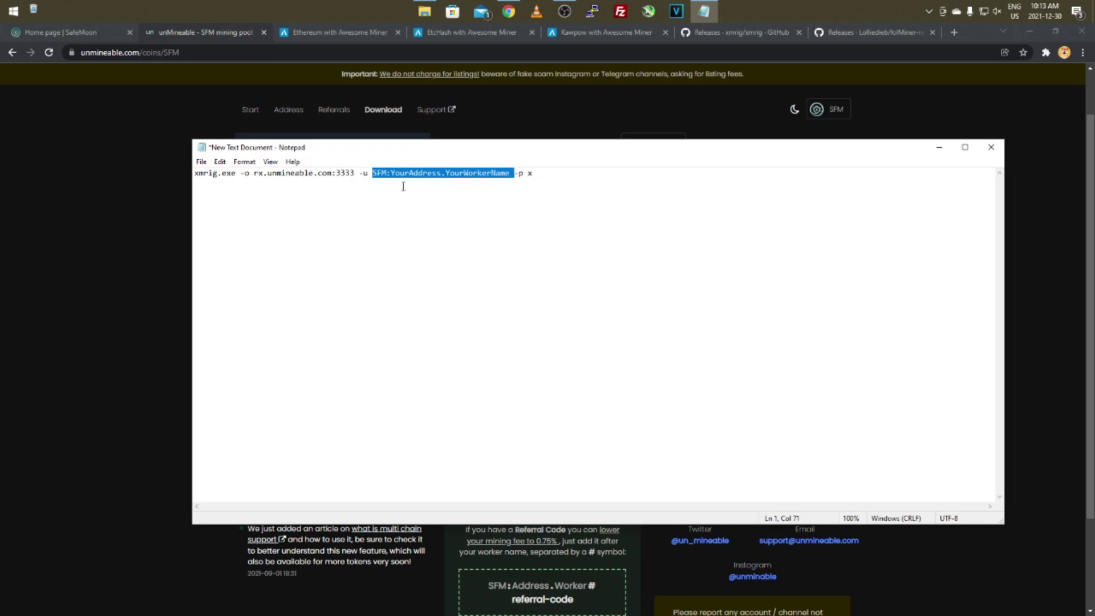
{"action": "left_click", "coordinate": [531, 175]}
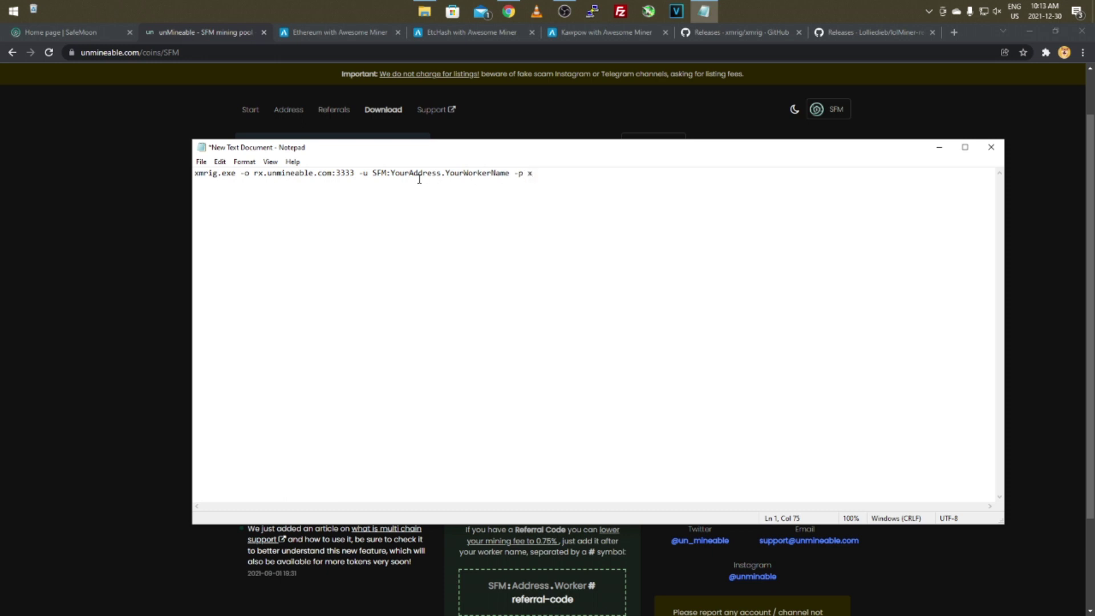
Save the document as unmineable.bat with the All Files type in the xmrig-6.16.2 folder, replacing the existing file, and close it
{"action": "left_click", "coordinate": [201, 162]}
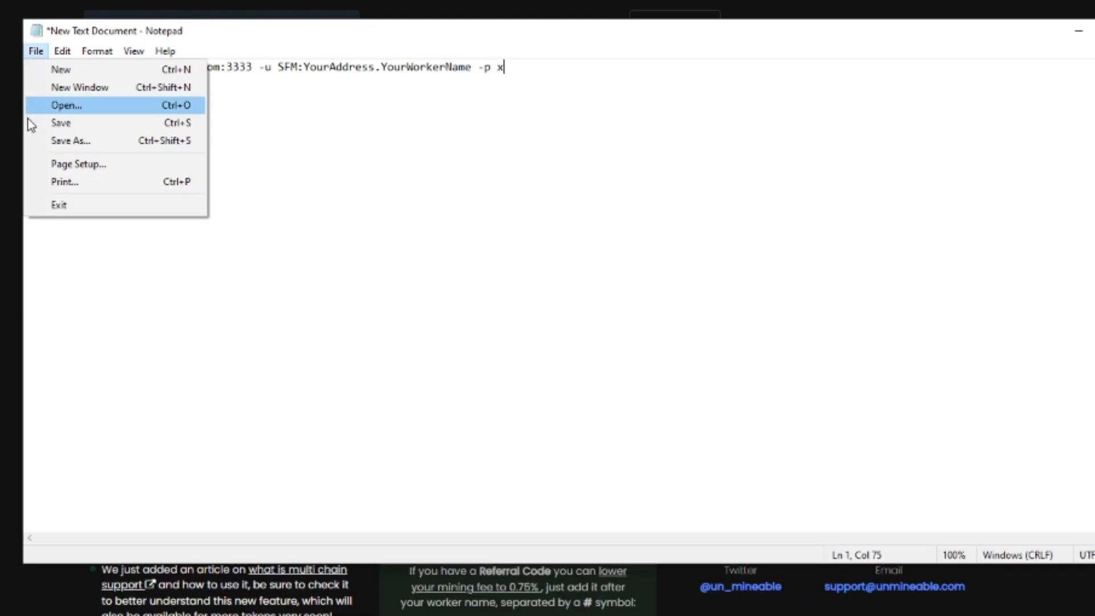
{"action": "left_click", "coordinate": [36, 140]}
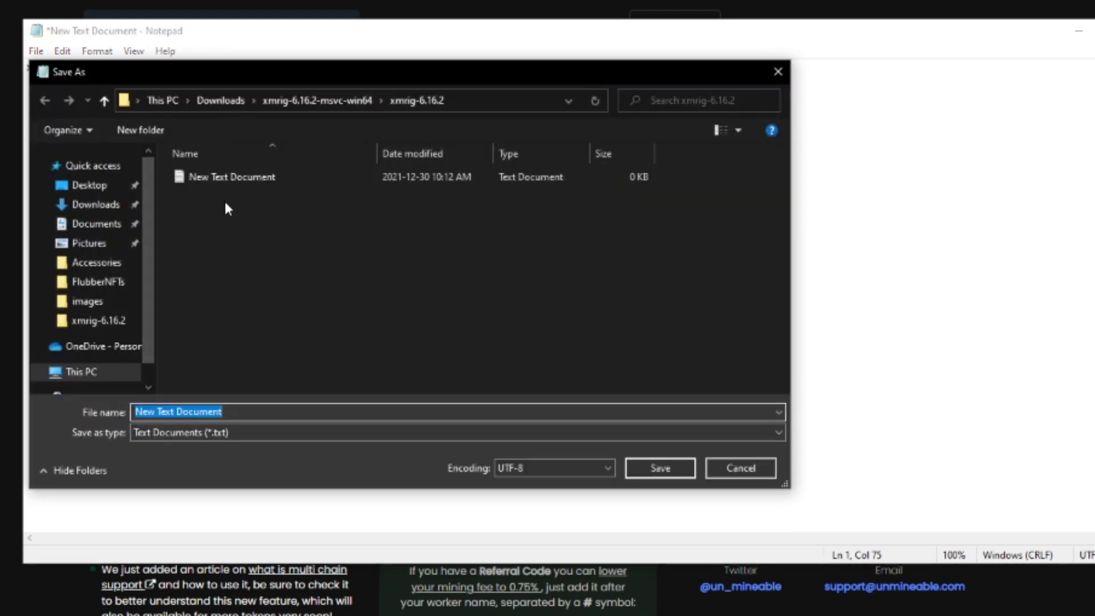
{"action": "left_click", "coordinate": [154, 434]}
{"action": "left_click", "coordinate": [155, 459]}
{"action": "left_click", "coordinate": [209, 416]}
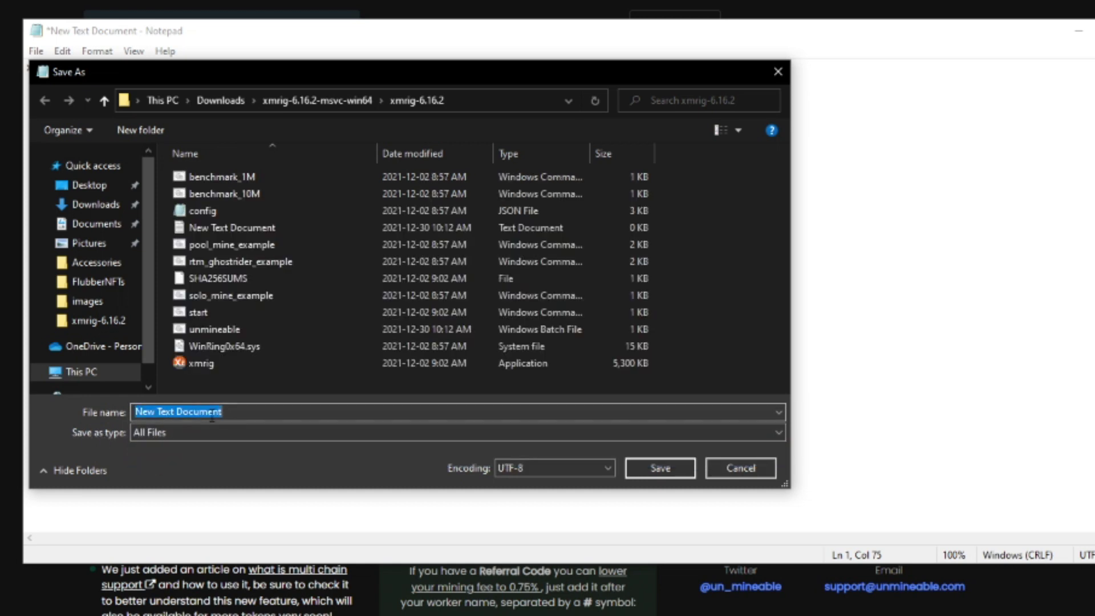
{"action": "type", "text": "u"}
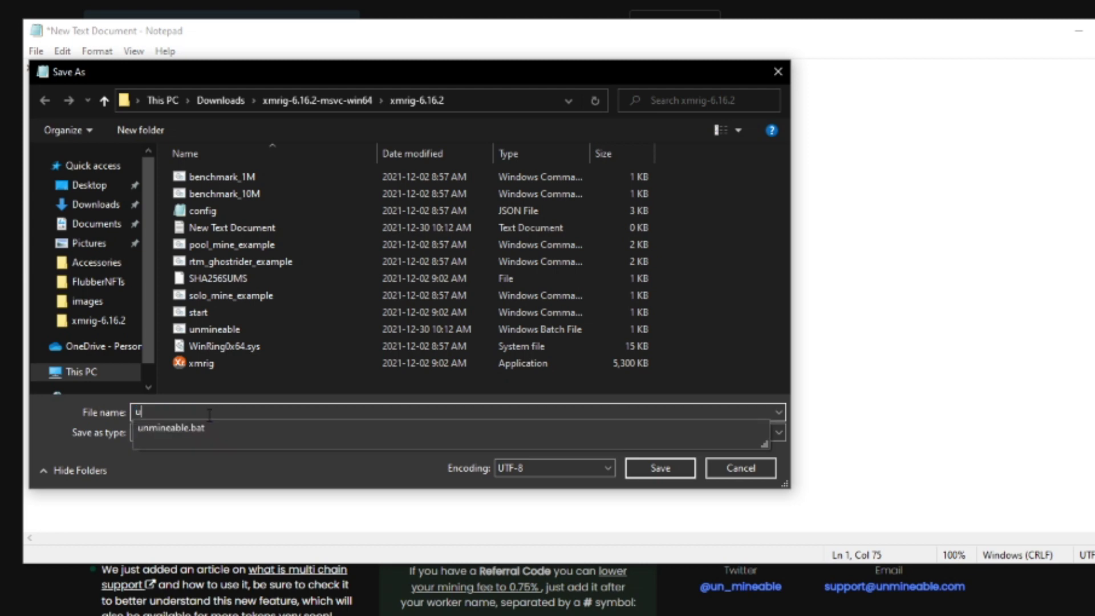
{"action": "type", "text": "nmineable.bat"}
{"action": "left_click", "coordinate": [209, 414]}
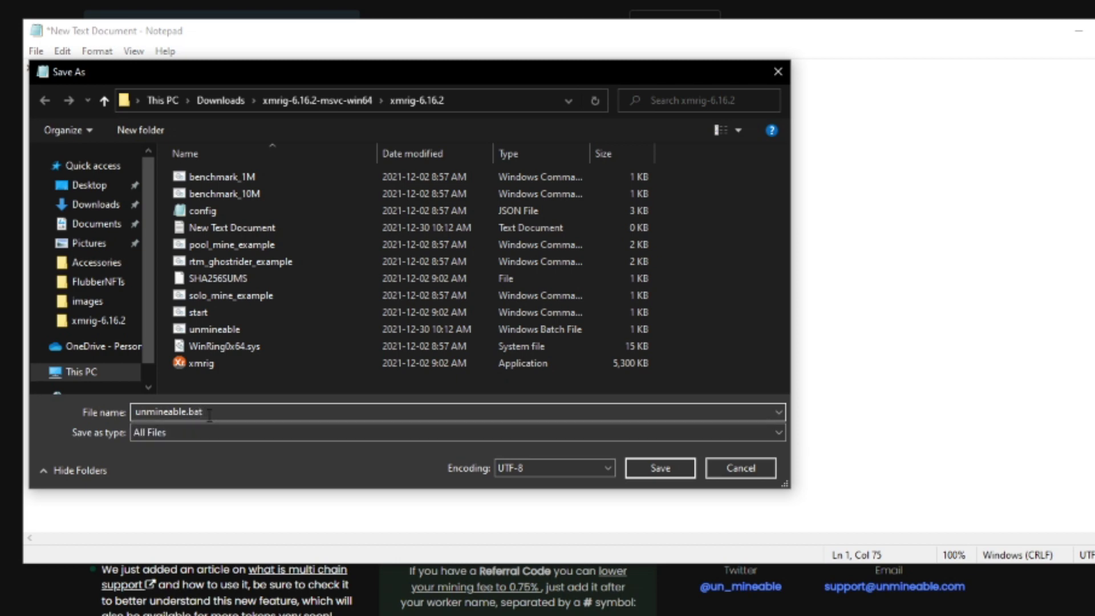
{"action": "key", "text": "Return"}
{"action": "key", "text": "Left"}
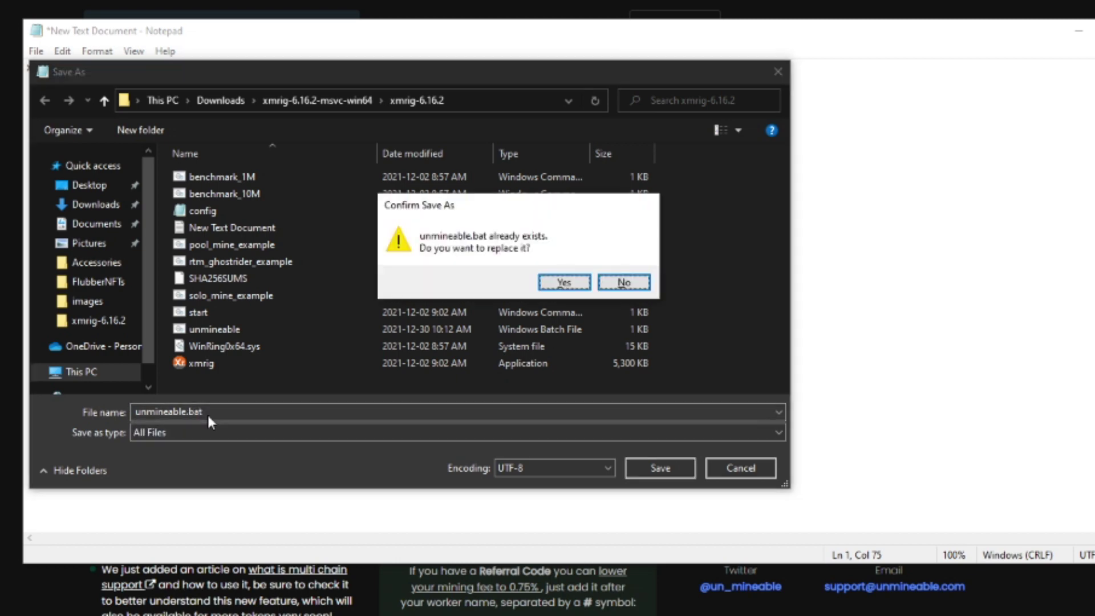
{"action": "key", "text": "Return"}
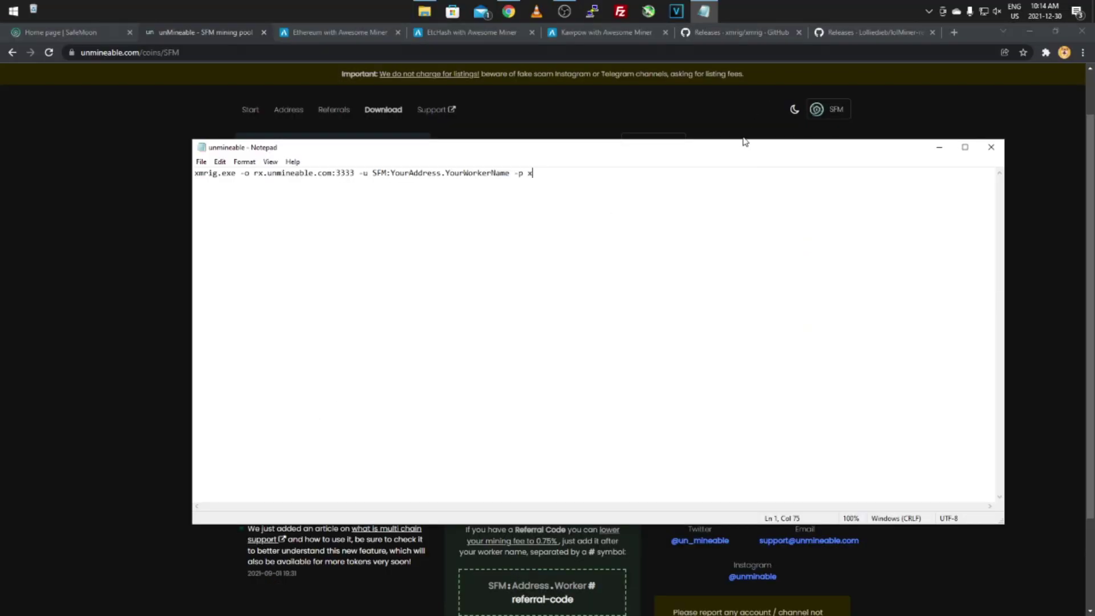
{"action": "left_click", "coordinate": [991, 148]}
Delete the leftover New Text Document from the xmrig-6.16.2 folder
{"action": "left_click", "coordinate": [427, 11]}
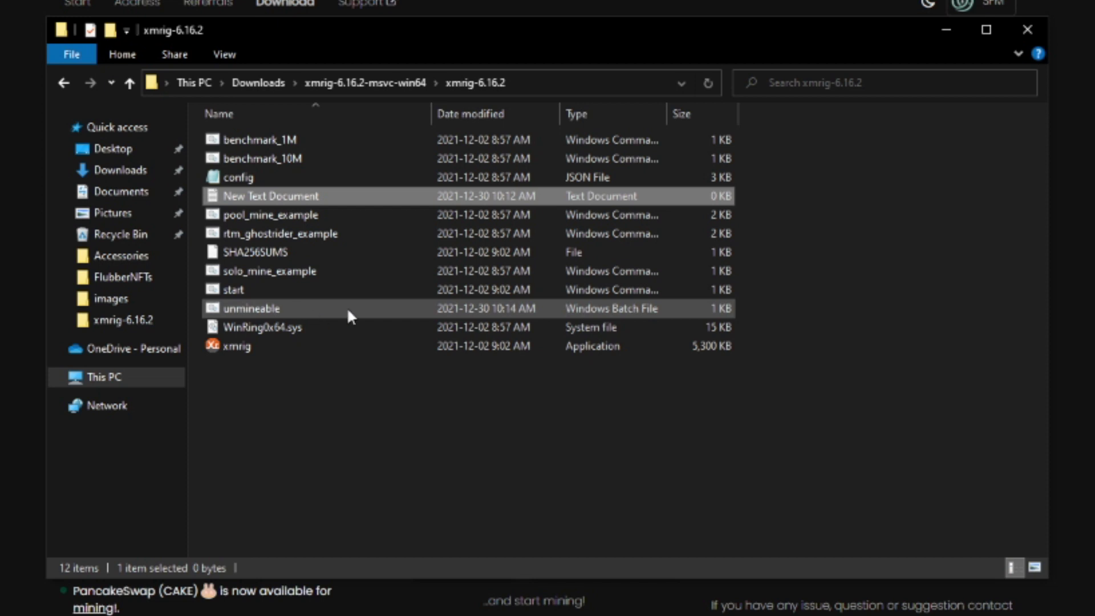
{"action": "right_click", "coordinate": [225, 195]}
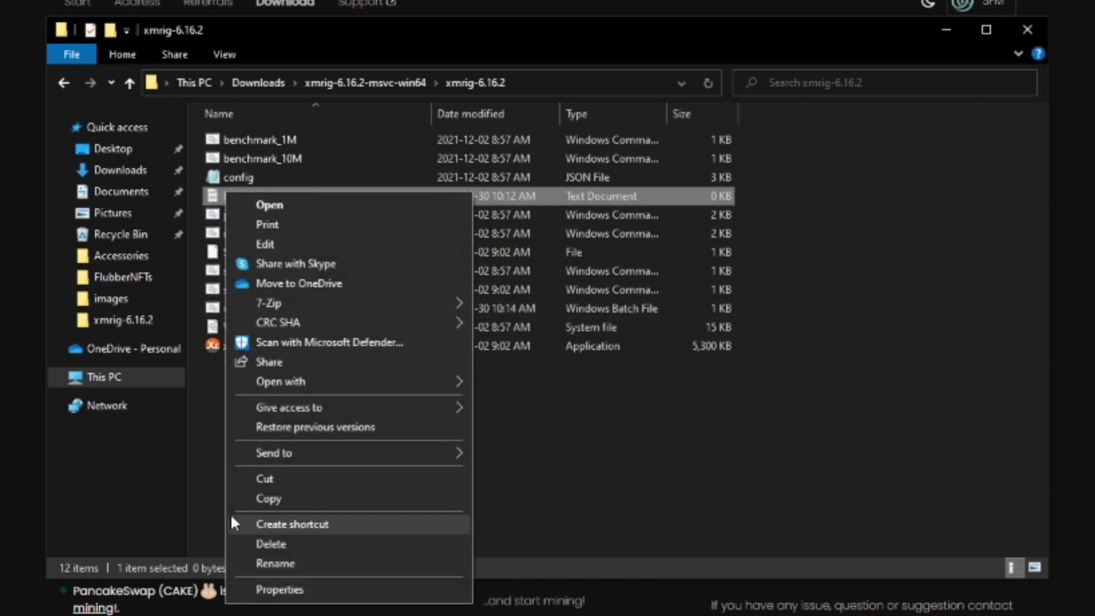
{"action": "left_click", "coordinate": [254, 547]}
Run the unmineable batch file to test XMRig, then close the miner window
{"action": "left_click", "coordinate": [265, 290]}
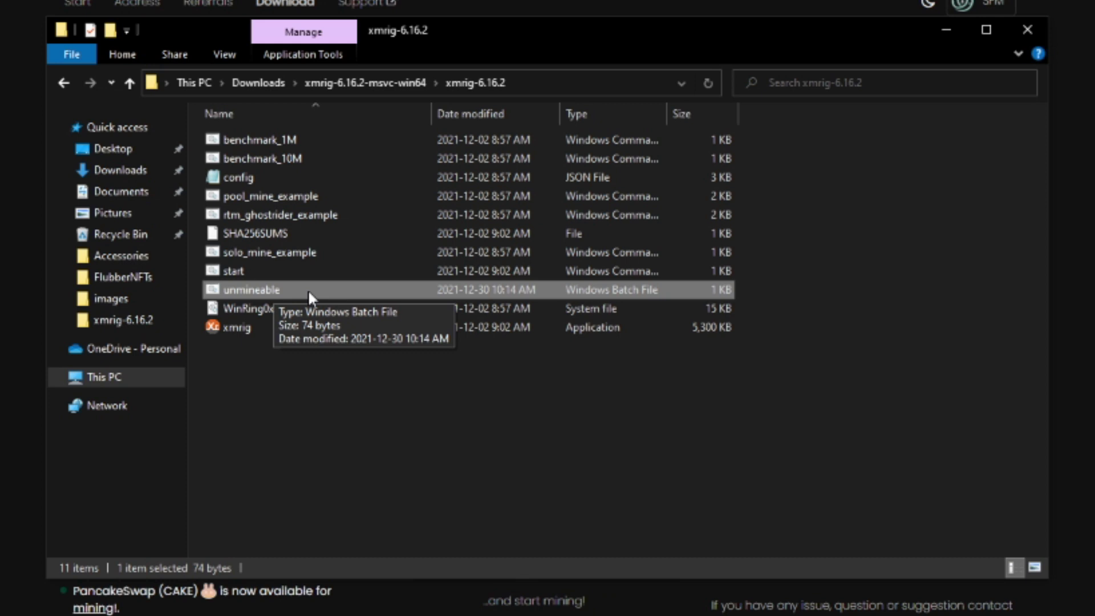
{"action": "double_click", "coordinate": [308, 289]}
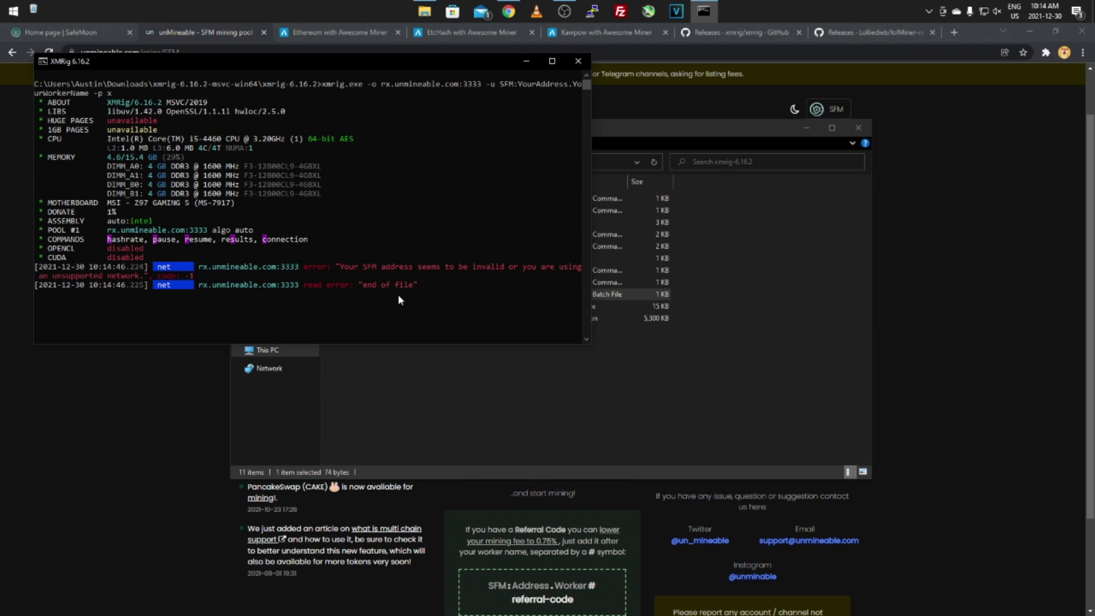
{"action": "left_click", "coordinate": [578, 66]}
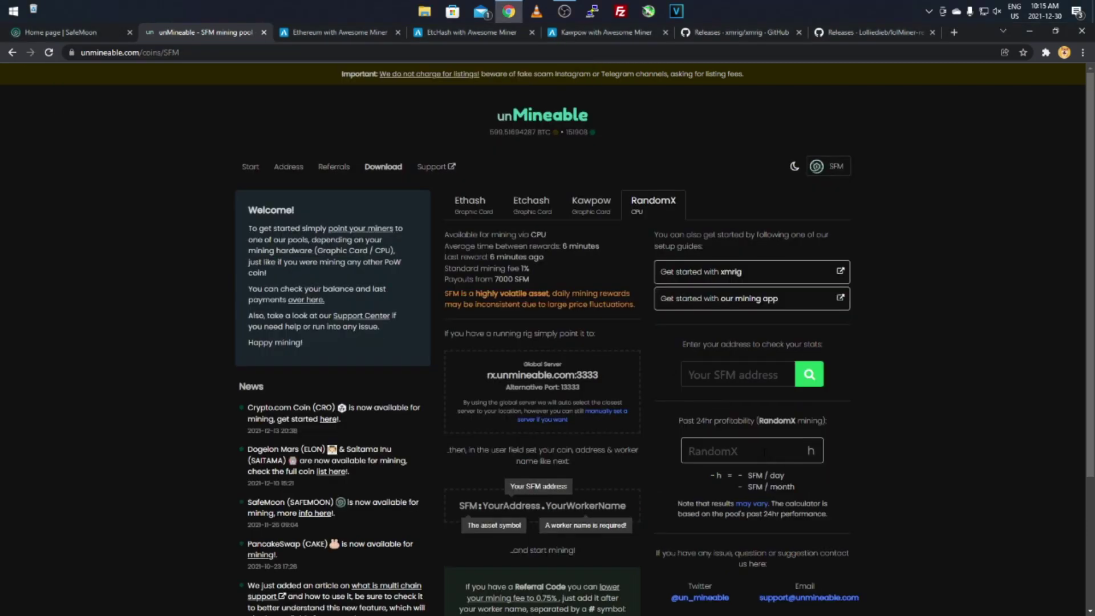
Examine the RandomX profitability and SFM address stats fields on unMineable, and view the Ethash mining details
{"action": "left_click", "coordinate": [742, 450]}
{"action": "left_click", "coordinate": [735, 374]}
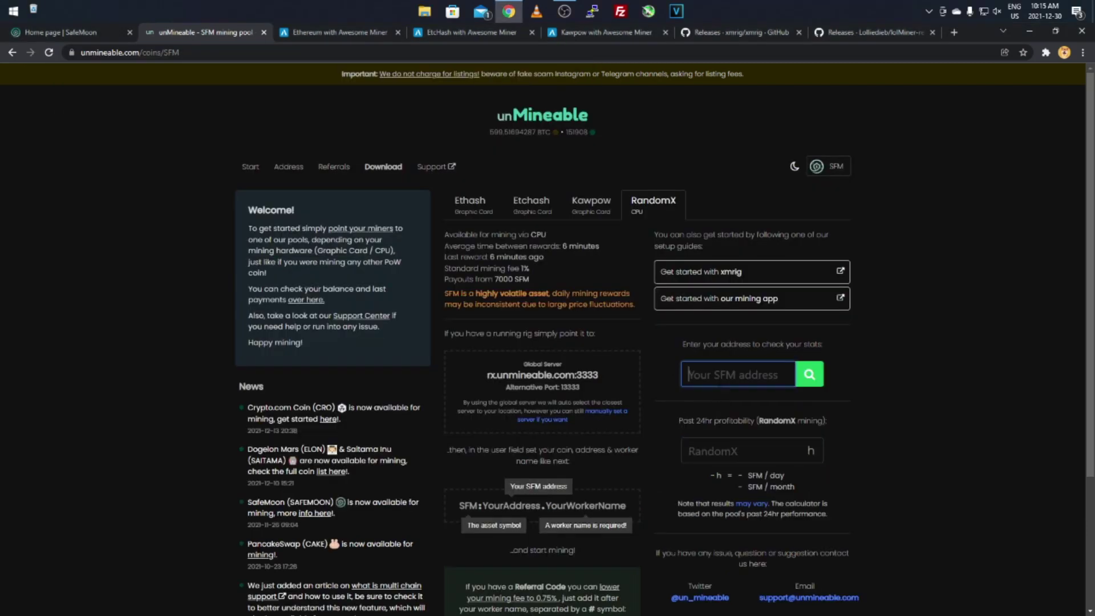
{"action": "left_click", "coordinate": [669, 368]}
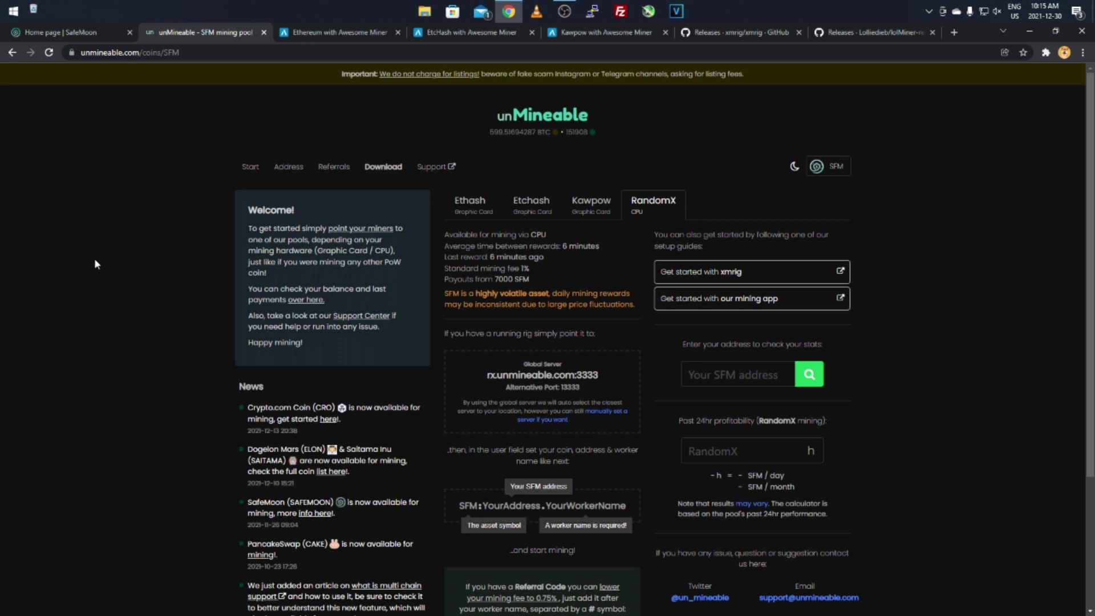
{"action": "left_click", "coordinate": [463, 203]}
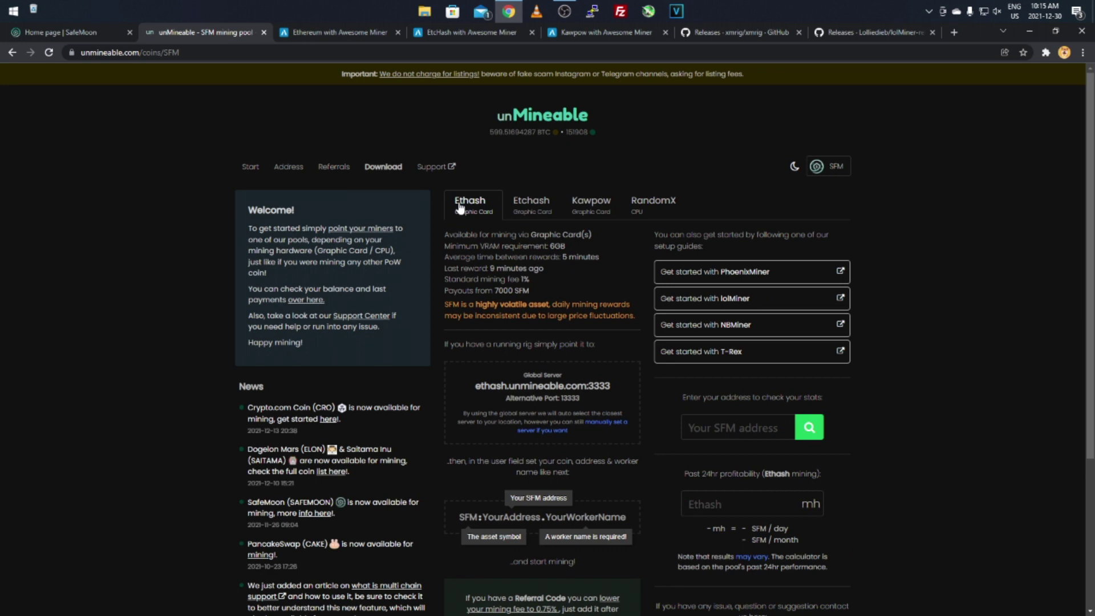